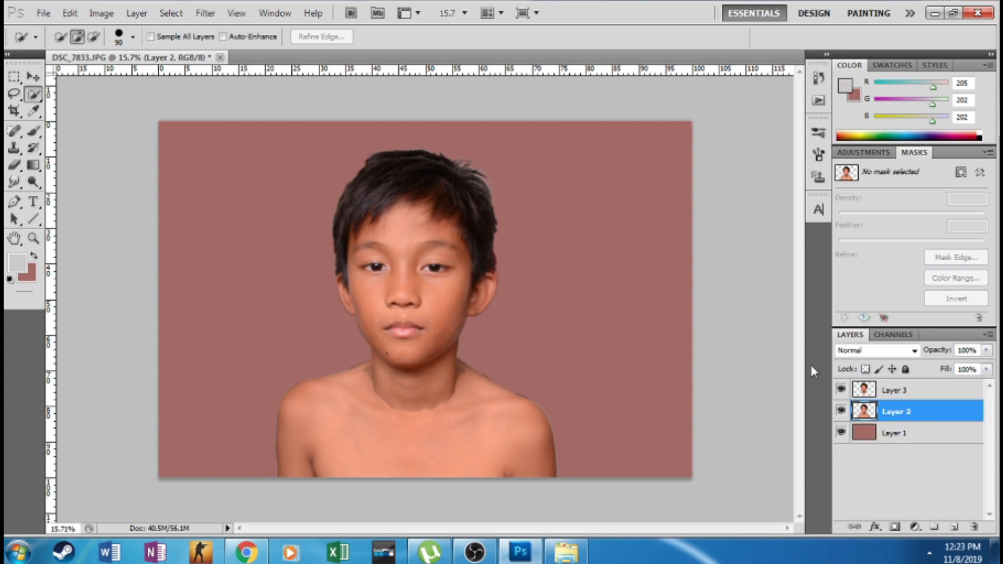
Convert the cut-out head on Layer 3 to black and white
click(108, 14)
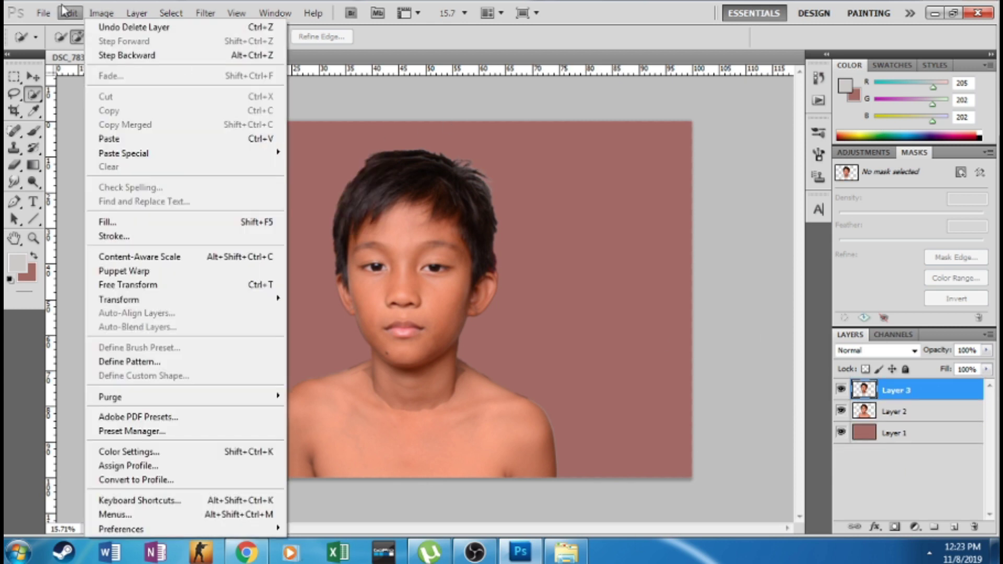
mouse_move(126, 49)
click(361, 153)
drag(205, 110, 395, 118)
click(492, 140)
Add a Curves adjustment layer and raise the curve to brighten the image, with input 133 at output 188
click(914, 528)
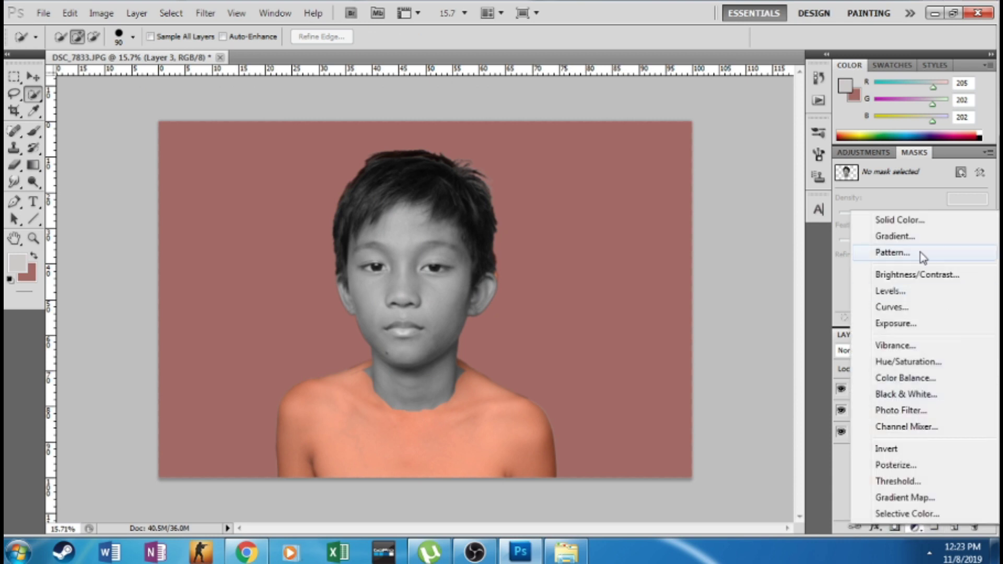
click(891, 307)
drag(923, 270, 925, 242)
drag(889, 286, 887, 289)
drag(943, 227, 926, 241)
click(887, 288)
key(ctrl+z)
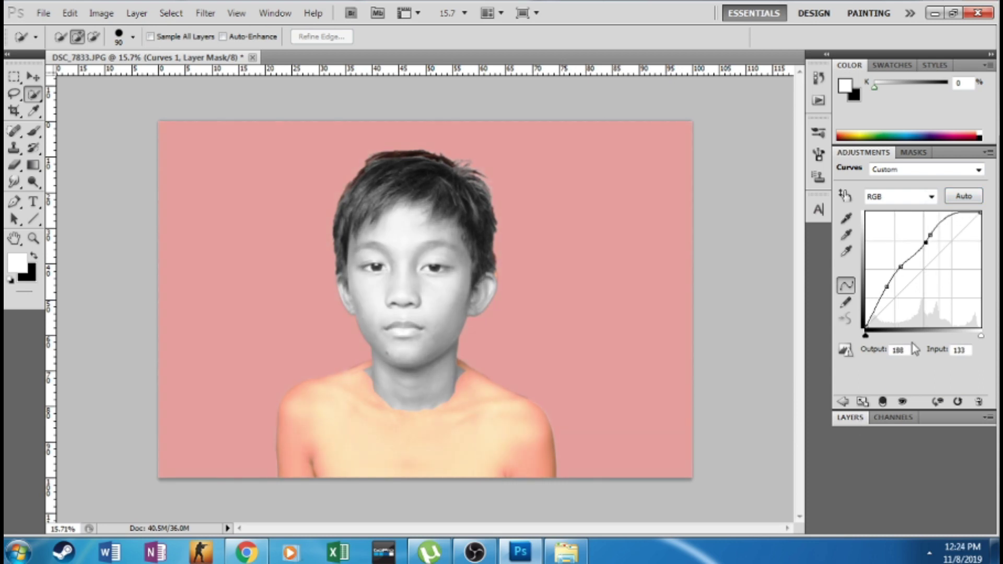
Merge the Curves adjustment layer with the black-and-white head layer
click(860, 419)
shift+click(924, 248)
right_click(924, 248)
click(861, 479)
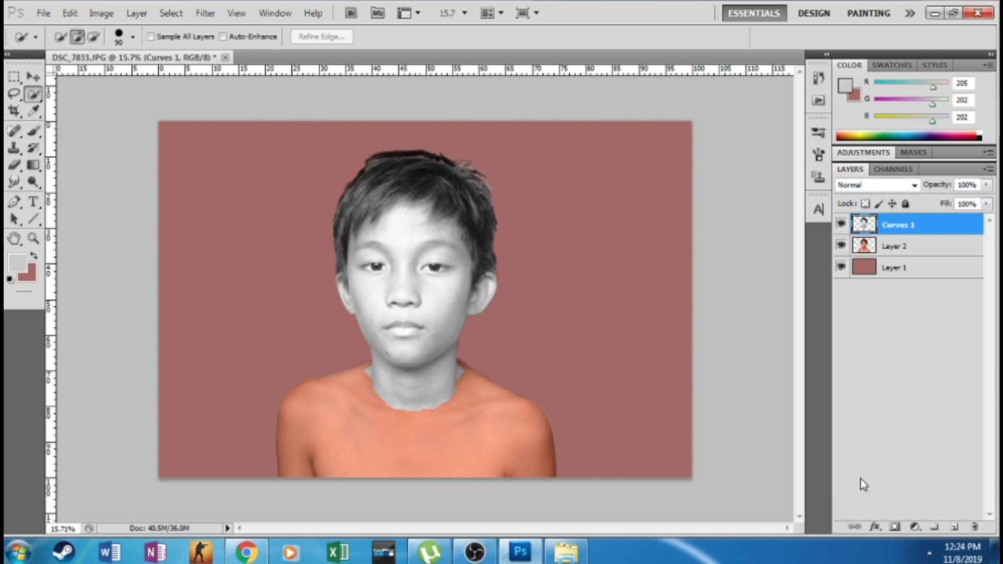
Hide the Curves 1 layer with a black mask and try painting the grey effect onto the forehead and nose at 63% opacity
alt+click(895, 528)
key(b)
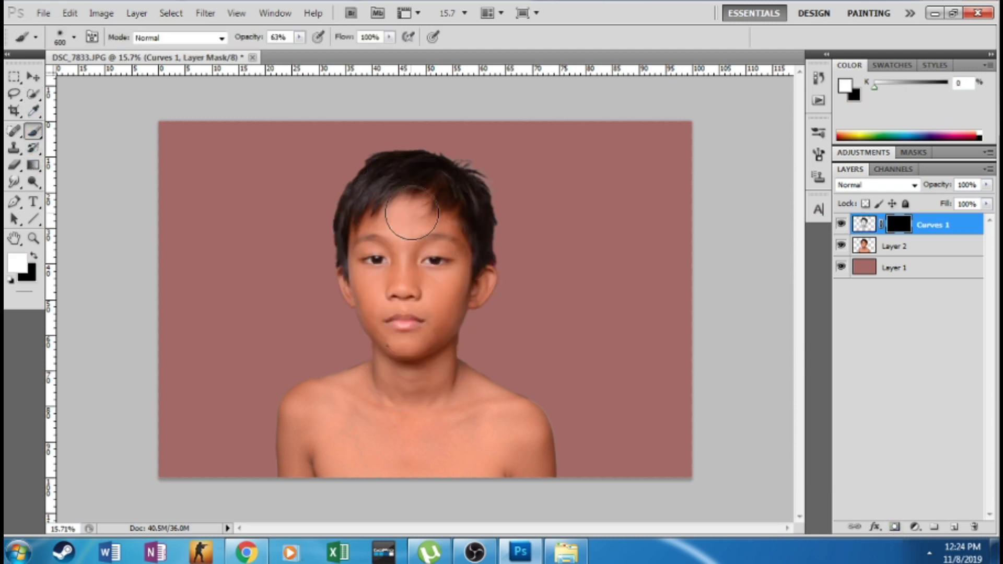
drag(411, 213, 403, 216)
key(bracketleft)
key(bracketleft)
key(bracketleft)
scroll(474, 261, up, 2)
mouse_move(459, 226)
mouse_down()
mouse_move(380, 244)
mouse_move(416, 210)
mouse_move(401, 213)
mouse_move(456, 215)
mouse_move(394, 212)
mouse_up()
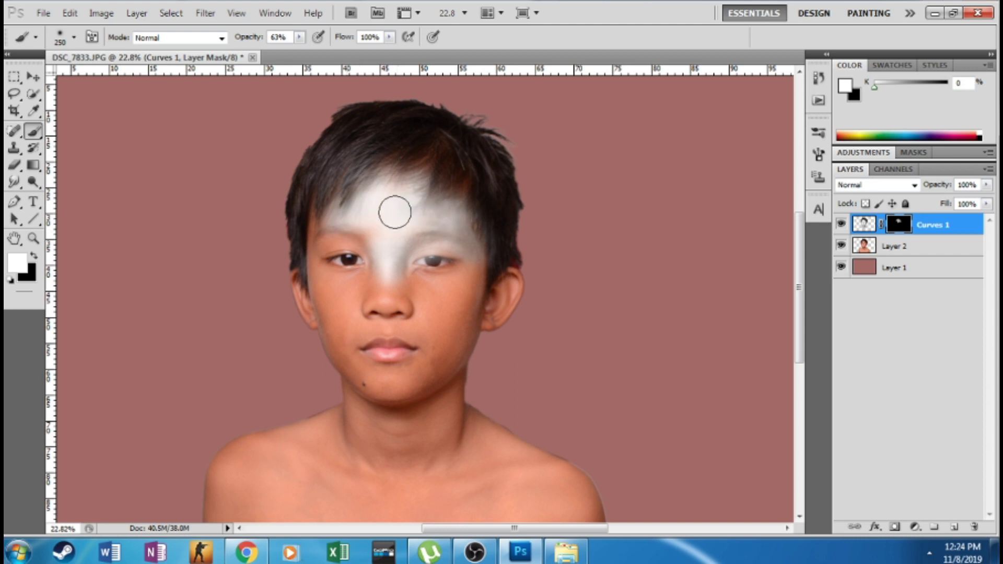
click(841, 226)
click(841, 226)
drag(413, 283, 436, 291)
Undo the mask painting and the black mask on the Curves 1 layer
key(ctrl+alt+z)
key(ctrl+alt+z)
key(ctrl+alt+z)
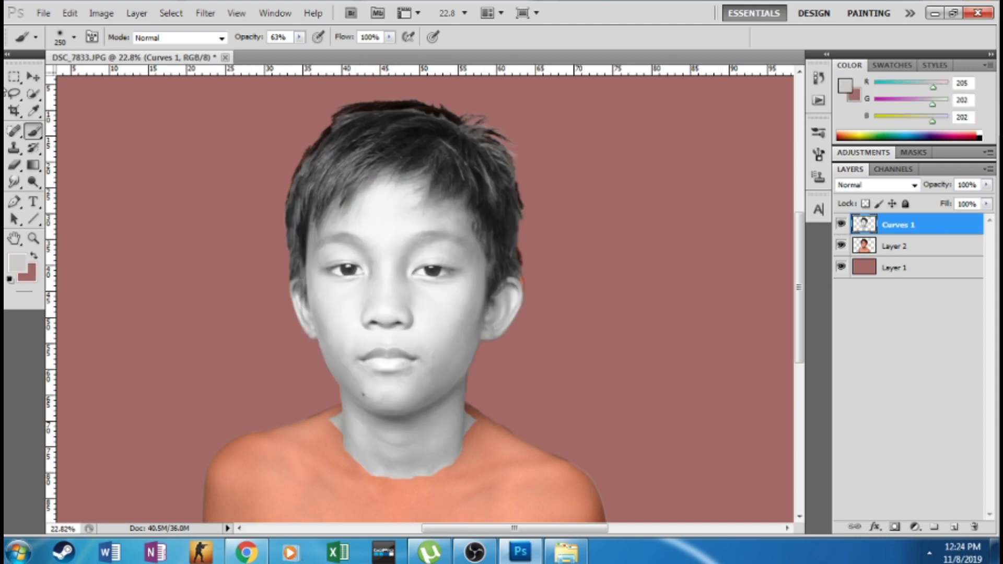
Mask the Curves 1 layer in black and paint the pale grey effect back over the face, using a white brush at 22% opacity
key(v)
scroll(353, 230, up, 3)
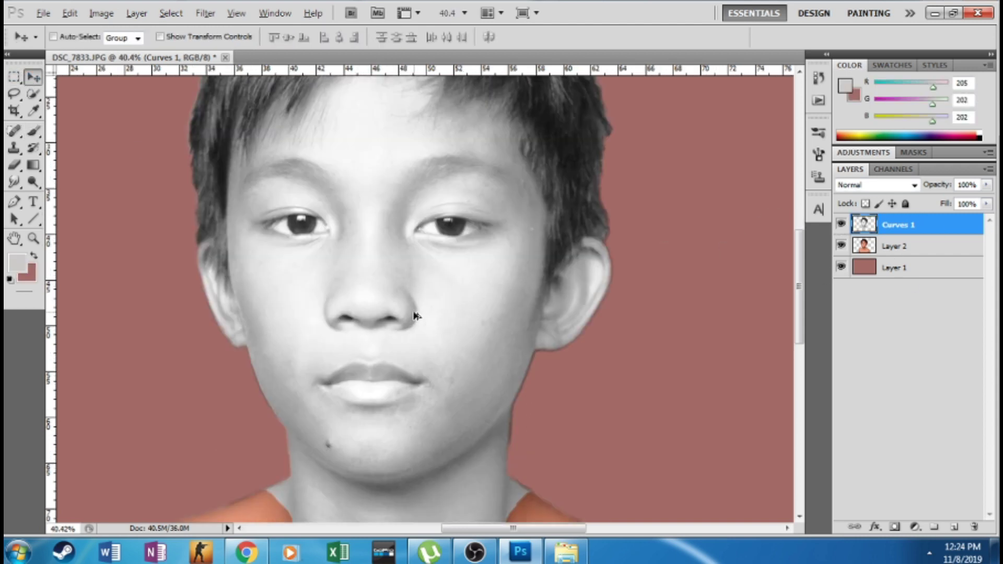
scroll(412, 318, down, 3)
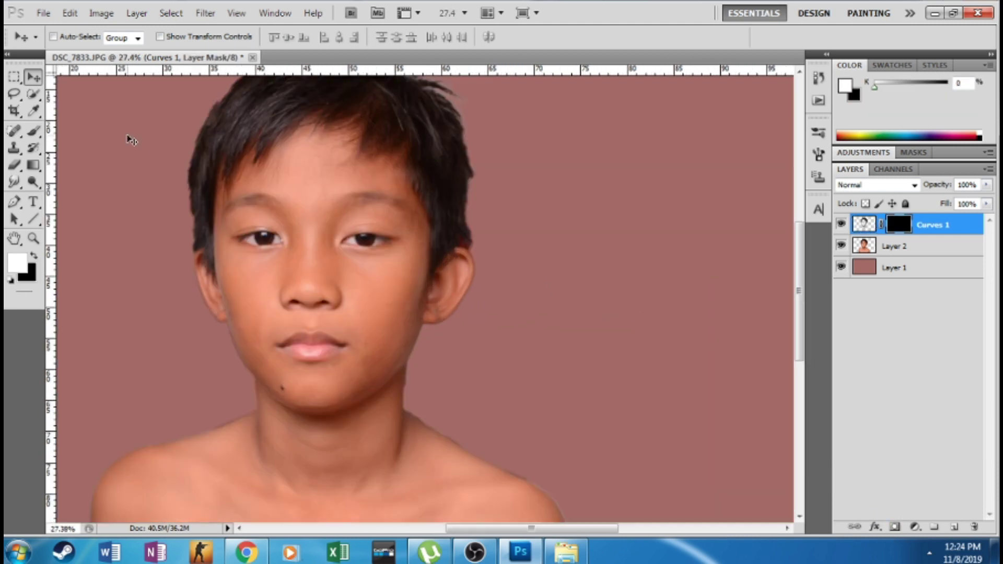
mouse_move(301, 182)
mouse_down()
mouse_move(335, 144)
mouse_move(314, 193)
mouse_move(348, 295)
mouse_move(260, 298)
mouse_move(296, 260)
mouse_move(232, 219)
mouse_move(267, 159)
mouse_move(225, 200)
mouse_move(267, 353)
mouse_move(243, 307)
mouse_move(260, 337)
mouse_move(361, 362)
mouse_move(379, 355)
mouse_move(392, 321)
mouse_move(406, 213)
mouse_move(321, 218)
mouse_move(367, 269)
mouse_move(393, 215)
mouse_move(223, 248)
mouse_move(274, 266)
mouse_move(313, 305)
mouse_move(361, 324)
mouse_move(330, 307)
mouse_move(349, 325)
mouse_move(334, 374)
mouse_move(262, 354)
mouse_move(354, 381)
mouse_move(396, 353)
mouse_move(414, 224)
mouse_move(318, 155)
mouse_move(312, 133)
mouse_move(388, 168)
mouse_move(288, 217)
mouse_move(262, 291)
mouse_move(386, 319)
mouse_up()
key(2)
key(2)
mouse_move(369, 447)
mouse_down()
mouse_move(293, 419)
mouse_move(280, 442)
mouse_move(389, 389)
mouse_move(315, 418)
mouse_up()
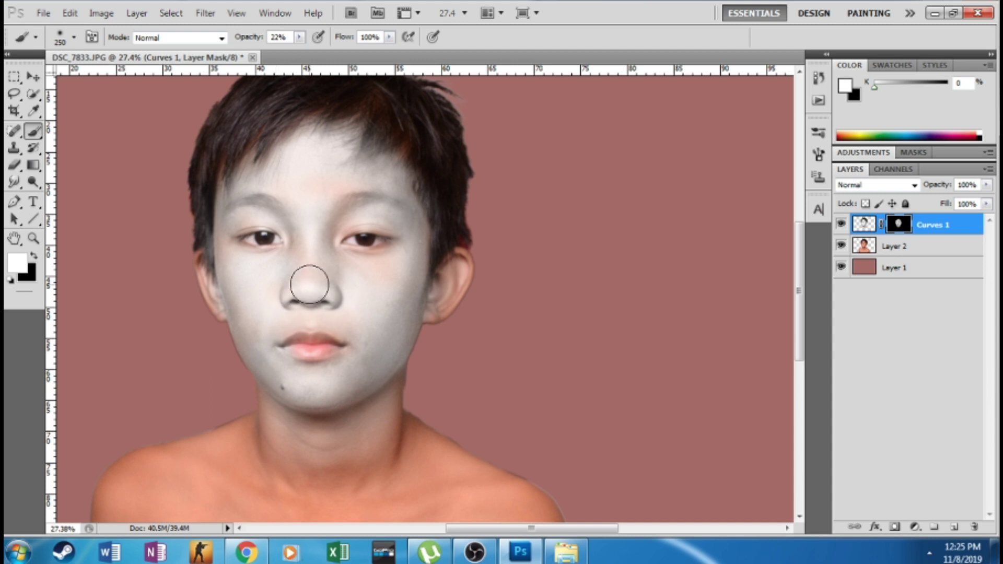
scroll(309, 284, down, 3)
scroll(386, 265, up, 3)
scroll(390, 205, down, 3)
scroll(390, 205, up, 3)
scroll(390, 205, down, 3)
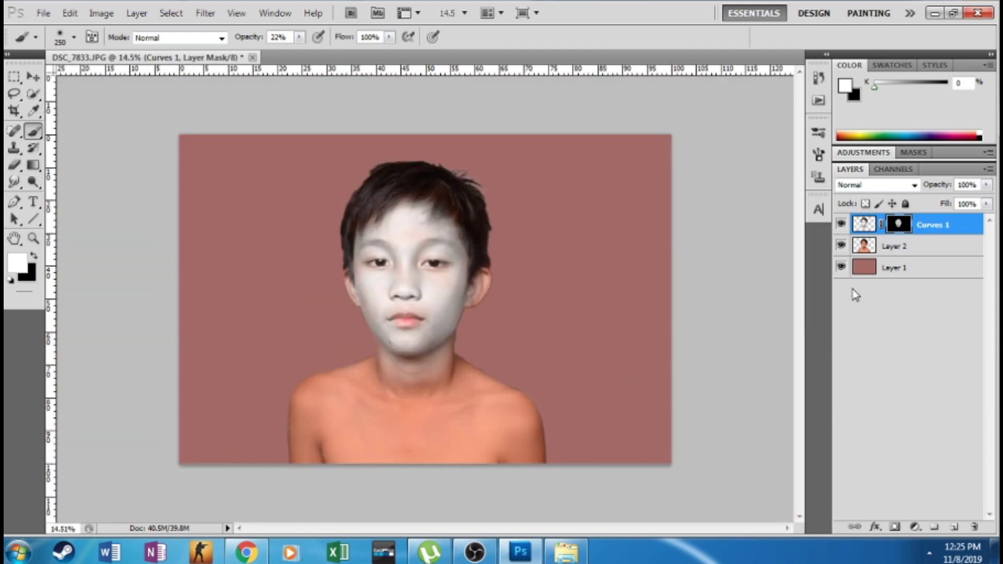
Select the hair on Layer 2 with the Quick Selection tool and subtract the excess along the forehead
click(895, 246)
key(w)
mouse_move(369, 212)
mouse_down()
mouse_move(449, 193)
mouse_move(381, 234)
mouse_move(379, 252)
mouse_up()
key(alt)
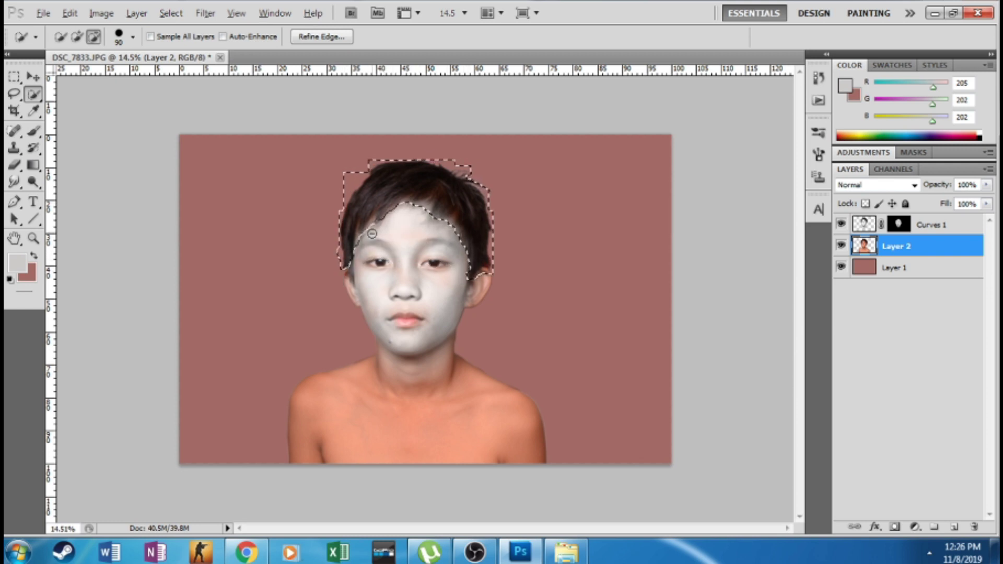
alt+click(369, 228)
Duplicate Layer 2, mask the copy to the hair selection, and hide Layer 2 and Curves 1
right_click(938, 246)
click(867, 240)
key(Return)
click(894, 527)
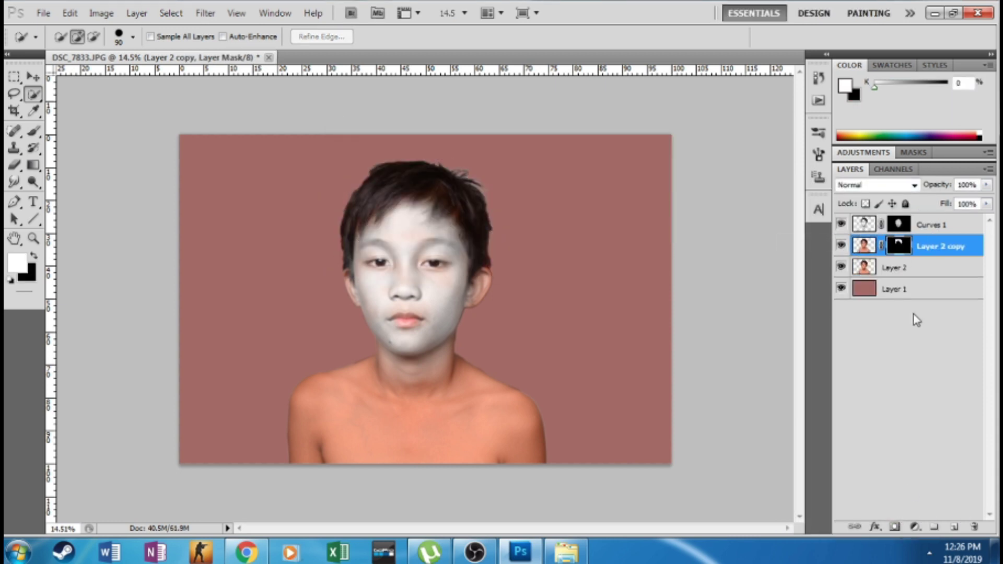
click(841, 267)
click(841, 224)
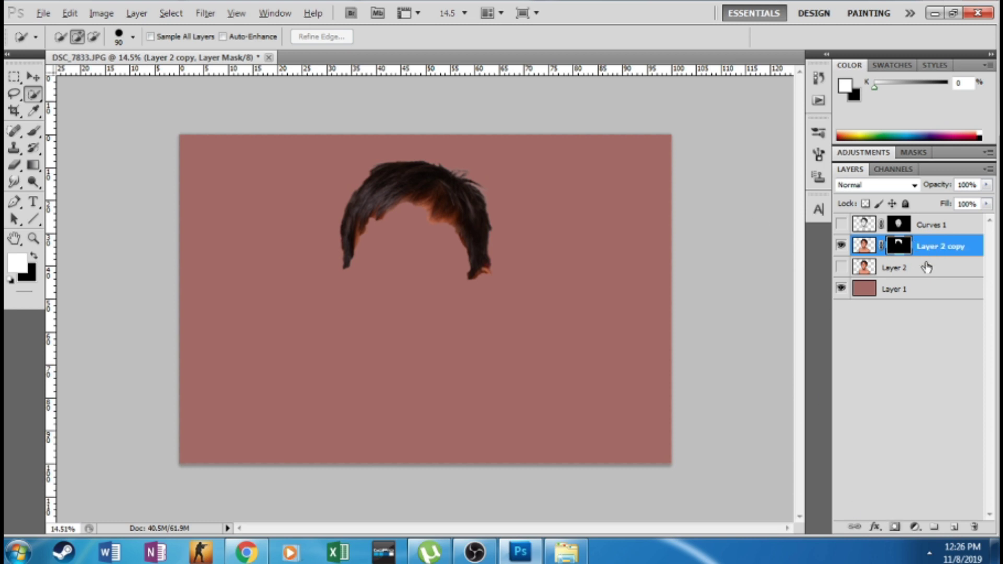
Undo the layer mask on Layer 2 copy so the hair selection is active again
key(ctrl+z)
key(ctrl+z)
double_click(898, 250)
click(569, 204)
key(ctrl+z)
Show the mask settings and add a layer mask from the hair selection to Layer 2 copy
click(275, 13)
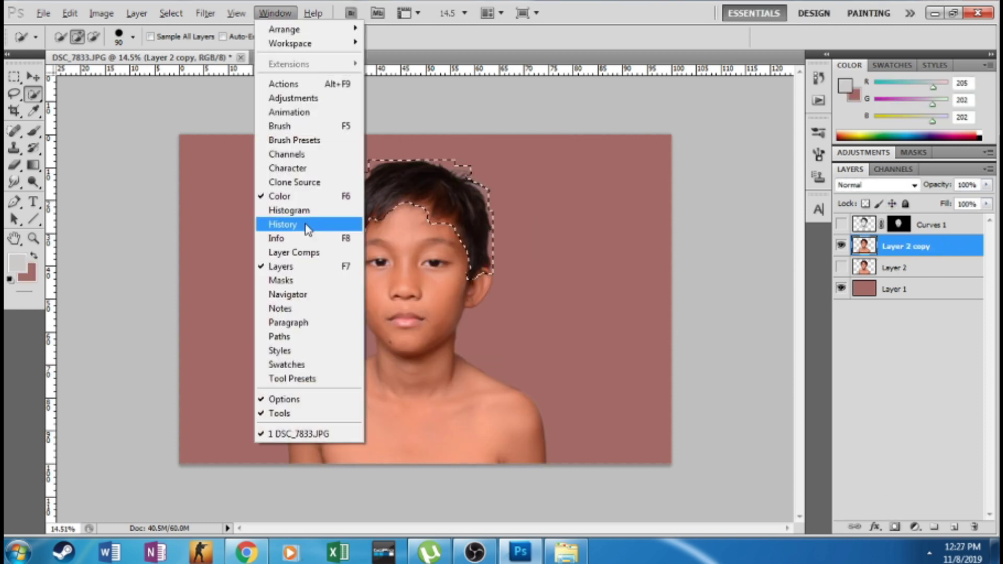
click(297, 281)
click(895, 526)
Refine the hair mask's edge with a 3.3 px radius and shift the edge slightly inward
click(941, 258)
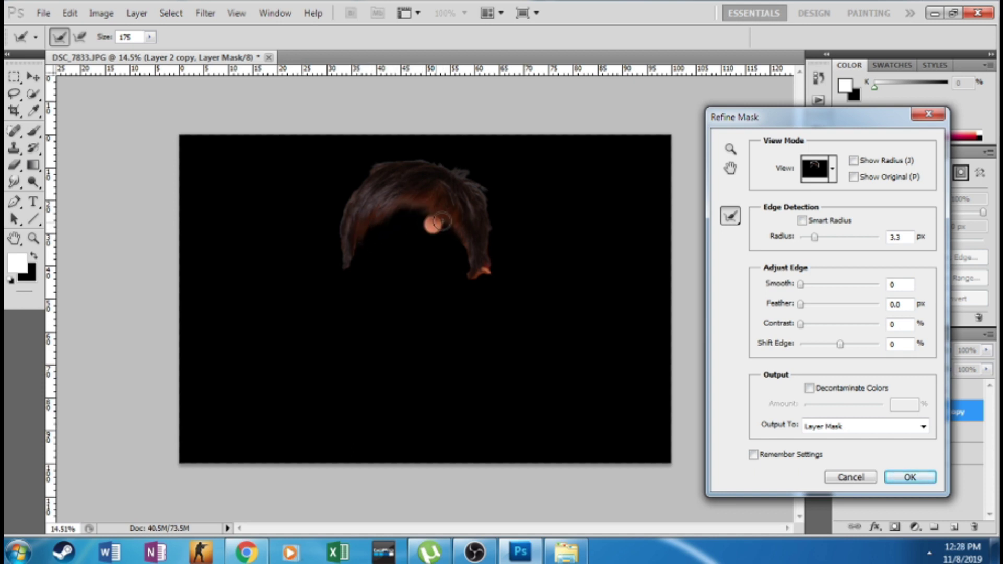
drag(840, 345, 834, 345)
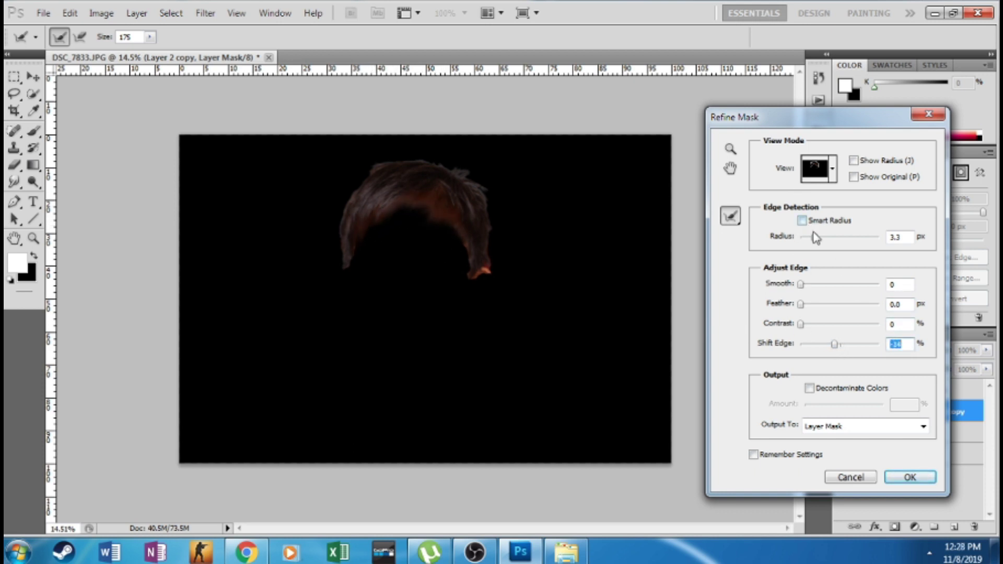
click(819, 168)
click(910, 478)
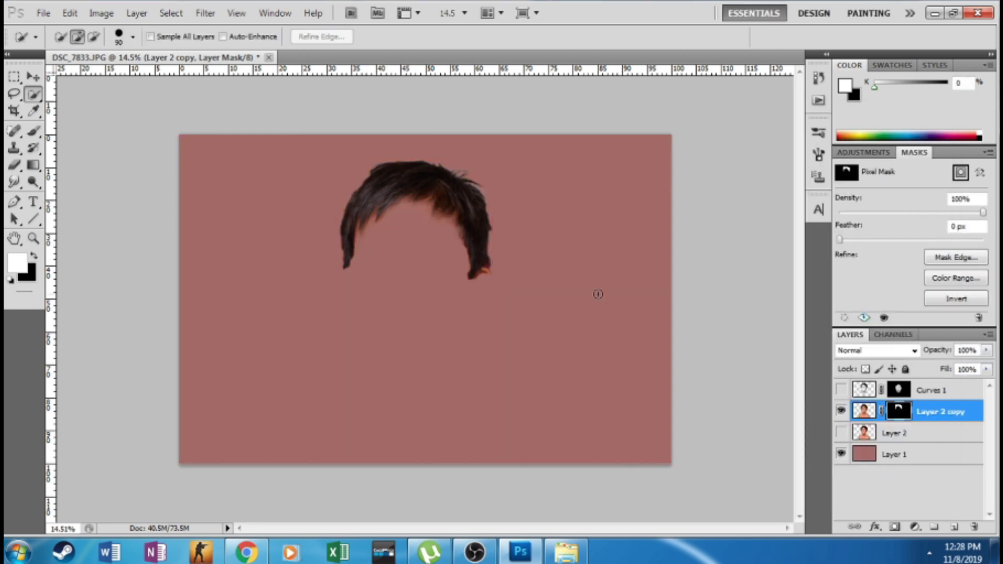
Create a new layer and merge it with Layer 2 copy to bake the hair mask into a single layer
click(952, 418)
click(954, 526)
ctrl+click(940, 432)
right_click(940, 433)
click(890, 389)
Brighten the hair layer with Levels, setting the midtones to 1.20 and the white input level to 231
key(ctrl+l)
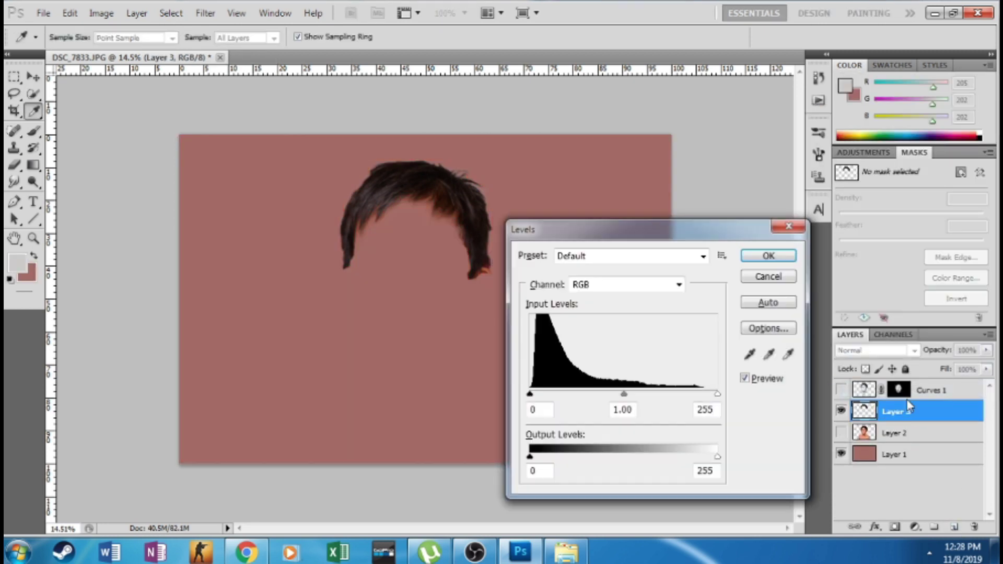
drag(621, 394, 598, 394)
drag(717, 394, 687, 394)
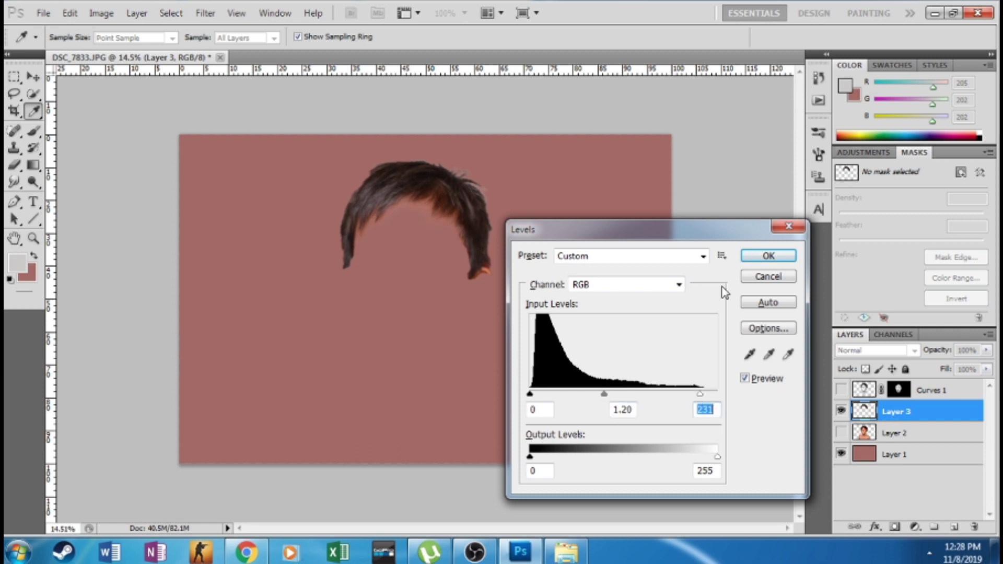
click(768, 256)
Colorize the hair layer olive green with Hue/Saturation
key(ctrl+u)
drag(800, 424, 814, 429)
click(926, 447)
drag(729, 339, 758, 349)
drag(812, 427, 812, 426)
drag(764, 384, 779, 385)
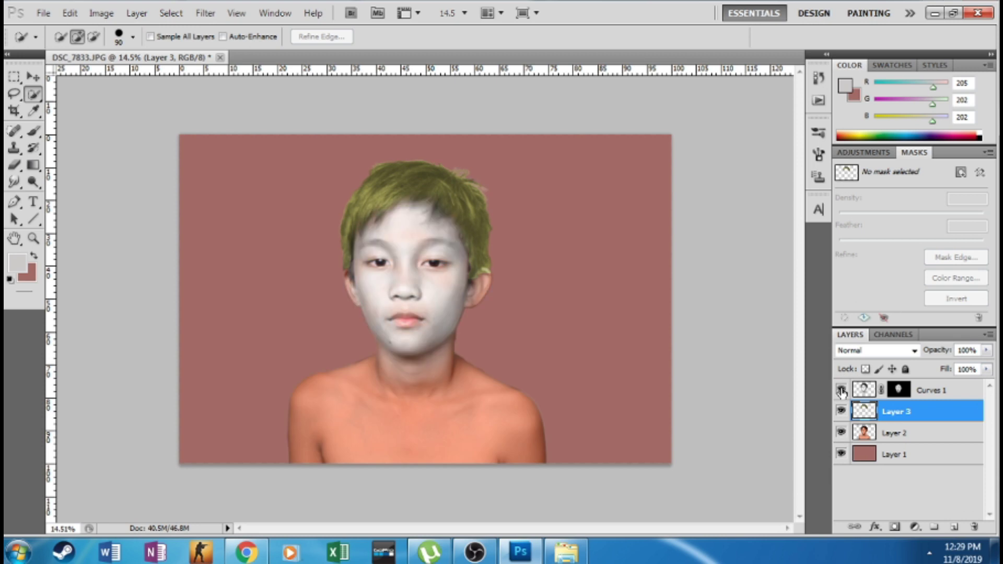
Open the suit image 1.png from the joker folder in Photoshop
scroll(345, 300, down, 2)
scroll(392, 300, up, 3)
scroll(454, 301, down, 10)
scroll(499, 300, up, 7)
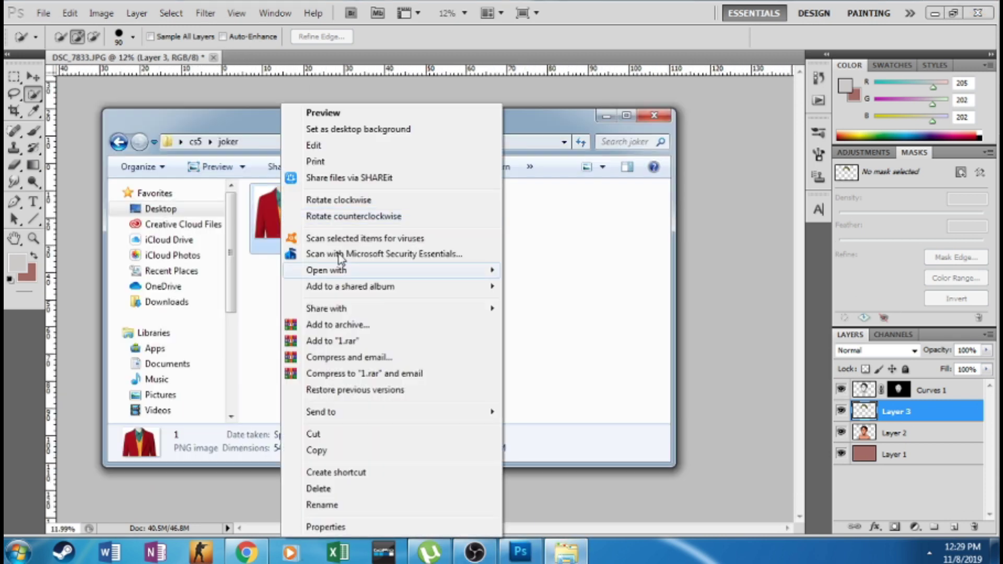
click(546, 270)
Erase the background on both sides of the red suit with the Magic Eraser tool
right_click(14, 165)
click(51, 192)
click(248, 198)
click(593, 199)
Try placing the suit in the DSC_7833.JPG portrait, starting a free transform, and delete the placed suit
click(34, 77)
mouse_move(425, 256)
mouse_down()
mouse_move(150, 106)
mouse_move(407, 401)
mouse_up()
key(ctrl+t)
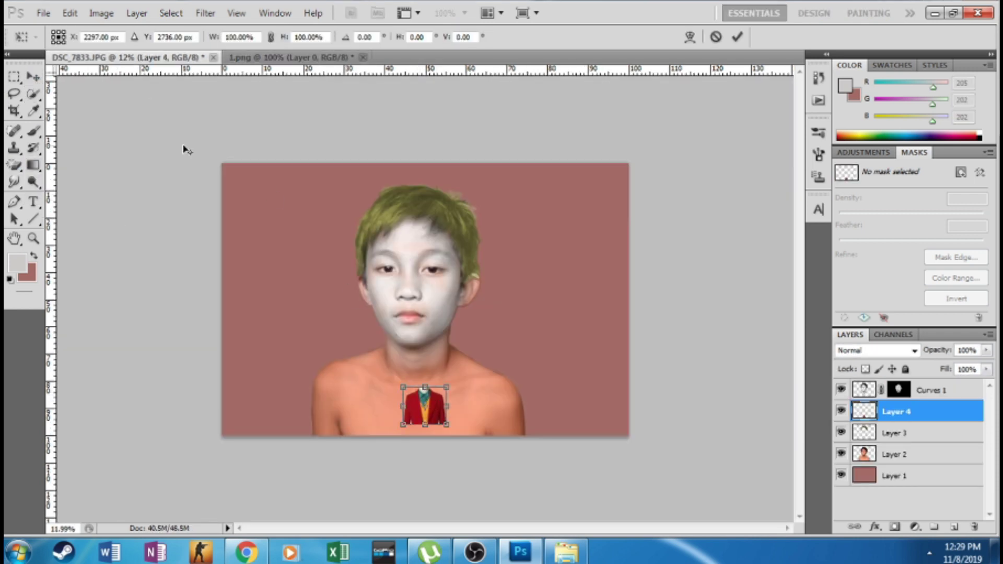
click(35, 77)
key(Delete)
Erase the remaining background around the suit's neck opening in 1.png with the Magic Eraser
click(285, 57)
click(15, 165)
click(377, 170)
click(420, 153)
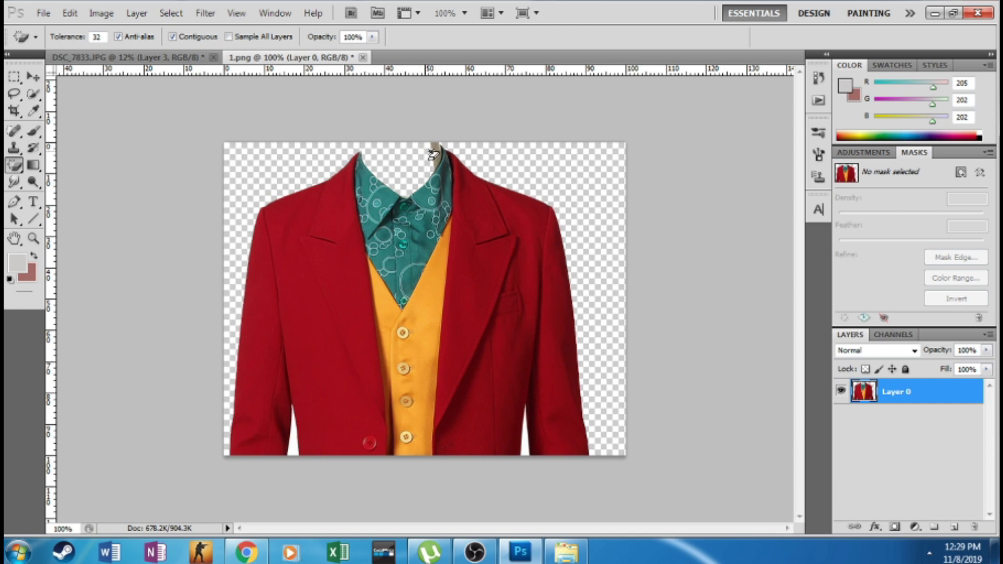
click(435, 152)
Copy the suit into the portrait and scale it to 548.40% width and 418.31% height over the boy's shoulders
click(33, 77)
mouse_move(413, 256)
mouse_down()
mouse_move(197, 83)
mouse_move(418, 408)
mouse_move(328, 374)
mouse_up()
key(ctrl+t)
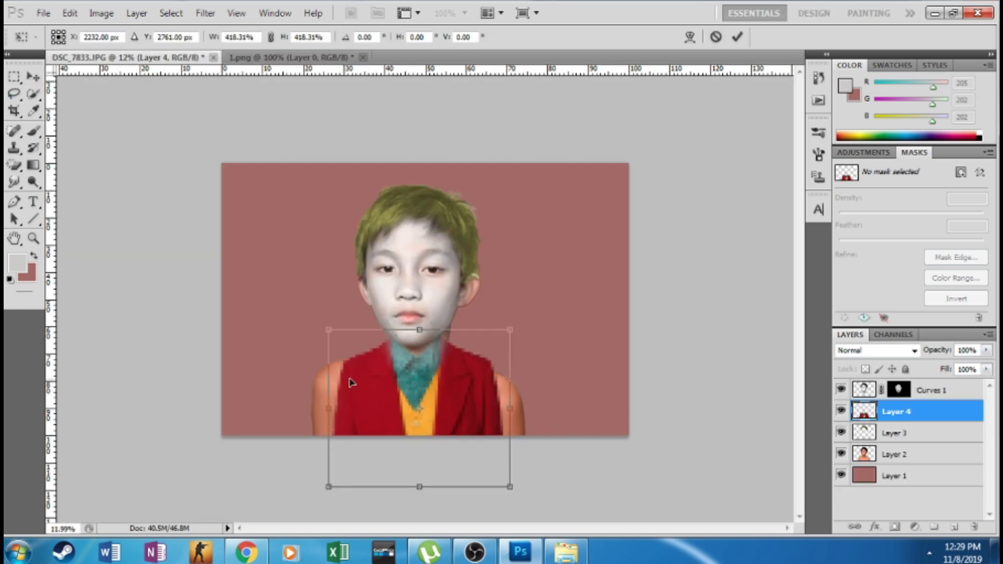
drag(329, 413, 313, 412)
drag(511, 410, 536, 409)
drag(311, 412, 299, 411)
drag(396, 392, 398, 396)
click(34, 78)
click(472, 214)
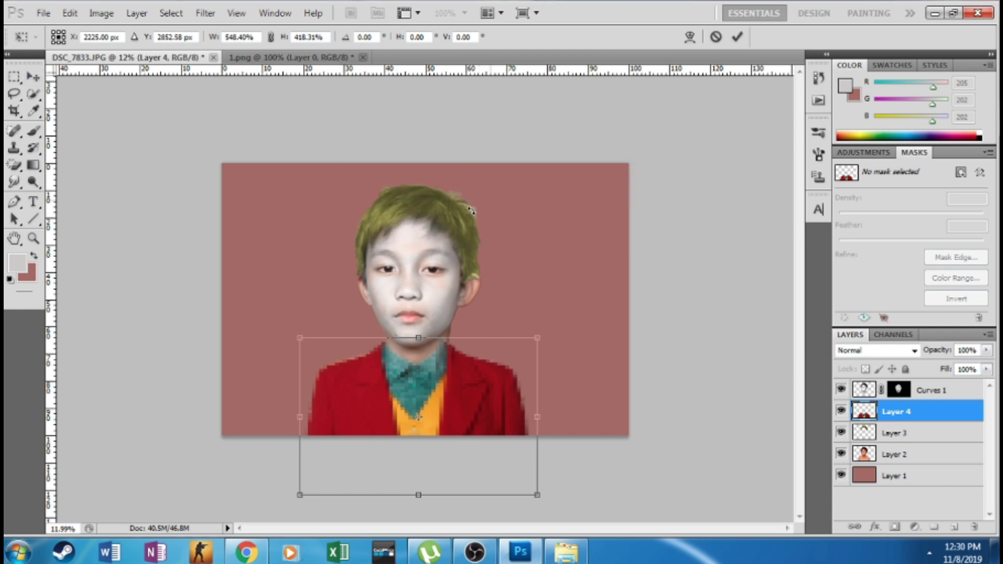
Warp the suit's shoulders and collar to fit the boy's body and apply the transform
click(692, 38)
drag(491, 367, 480, 338)
drag(367, 375, 364, 323)
key(v)
key(Return)
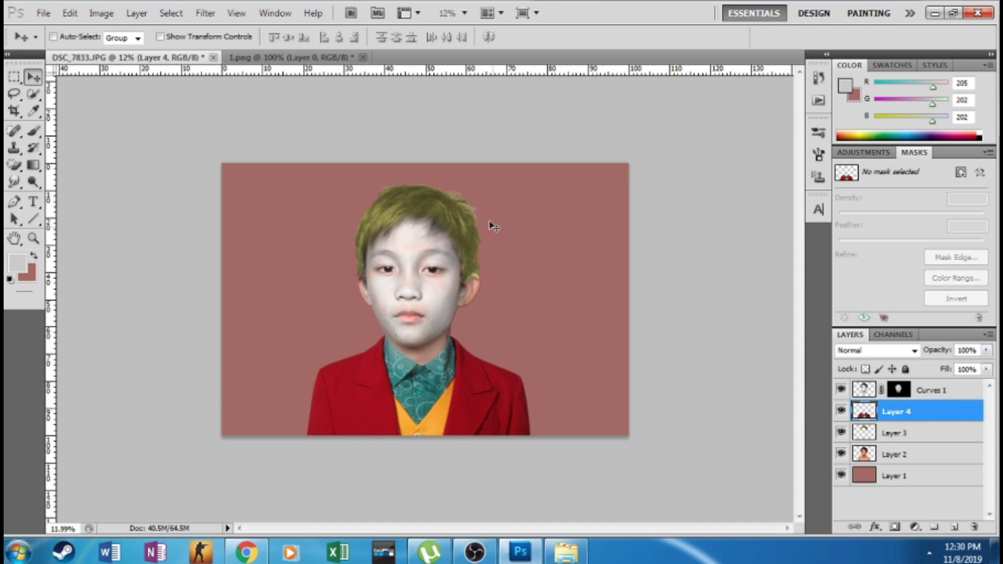
Reshape the suit's shoulders and collar with Liquify, using the Forward Warp tool at brush size 631
scroll(485, 271, up, 1)
click(205, 13)
click(219, 99)
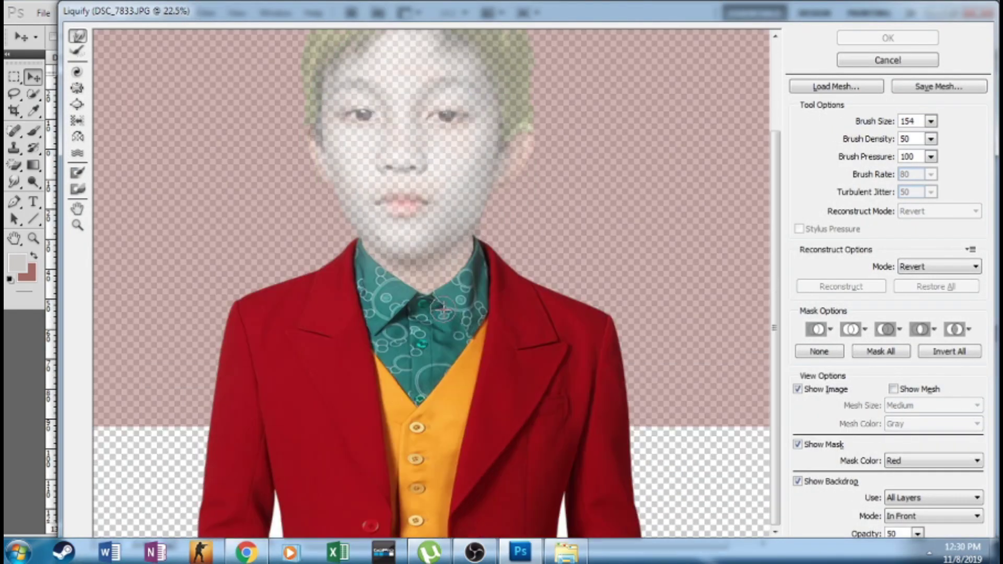
click(931, 121)
drag(919, 144, 927, 144)
click(300, 298)
drag(300, 297, 323, 280)
mouse_move(517, 294)
mouse_down()
mouse_move(563, 309)
mouse_move(606, 403)
mouse_move(604, 331)
mouse_up()
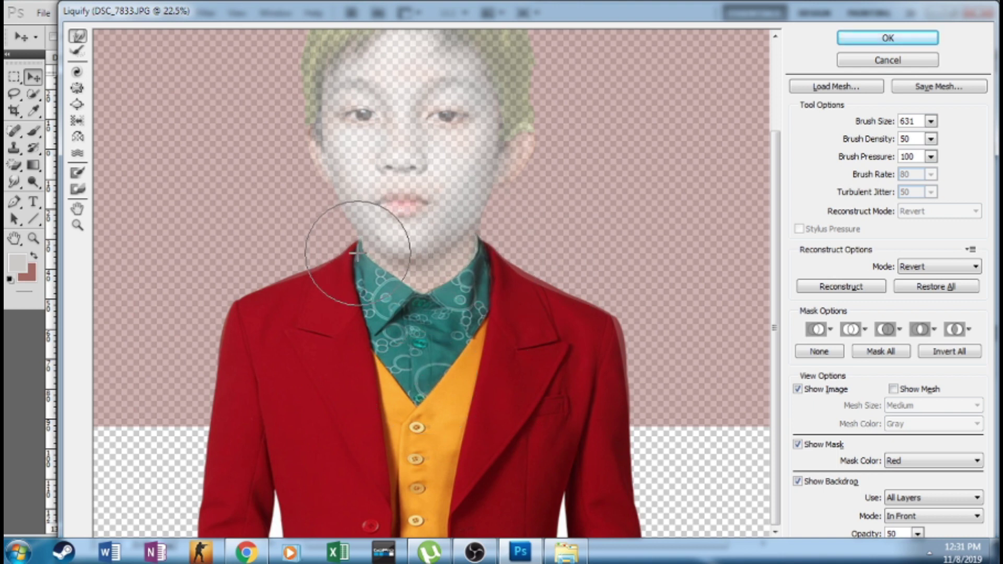
click(867, 39)
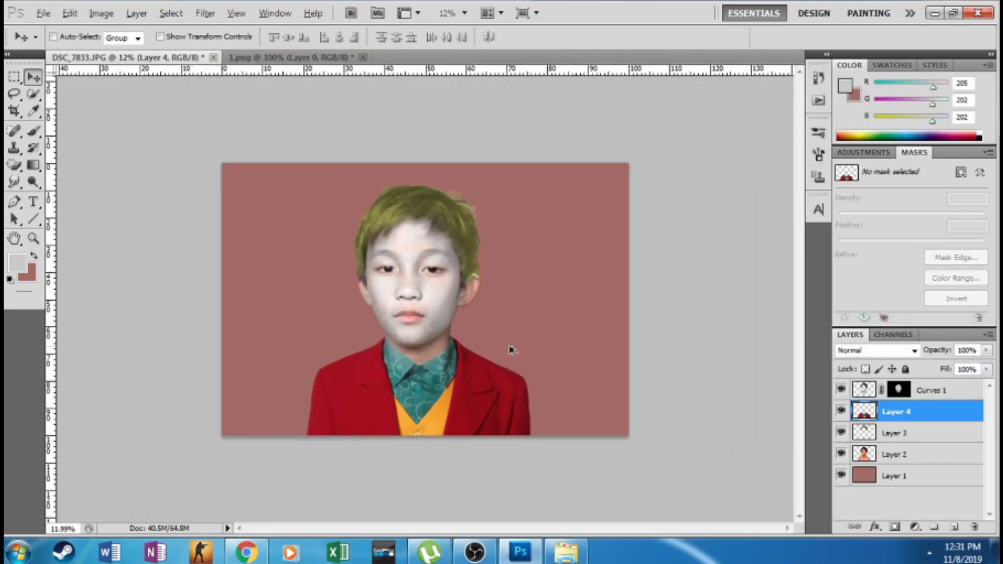
scroll(514, 358, down, 2)
scroll(512, 327, up, 1)
scroll(522, 336, down, 1)
scroll(542, 298, up, 2)
scroll(586, 369, down, 1)
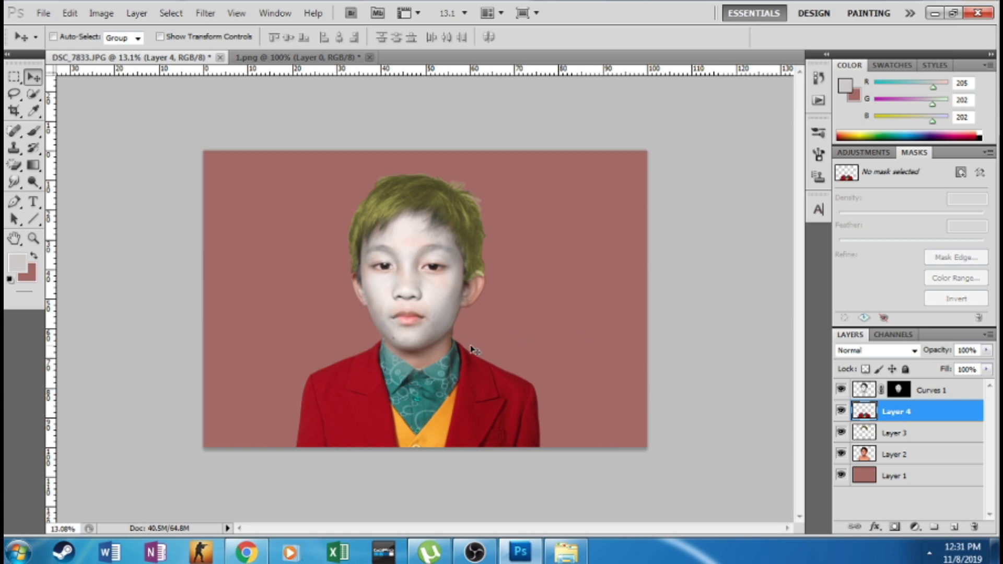
Fill the background on Layer 1 with dark brown, RGB 100, 55, 35
click(15, 77)
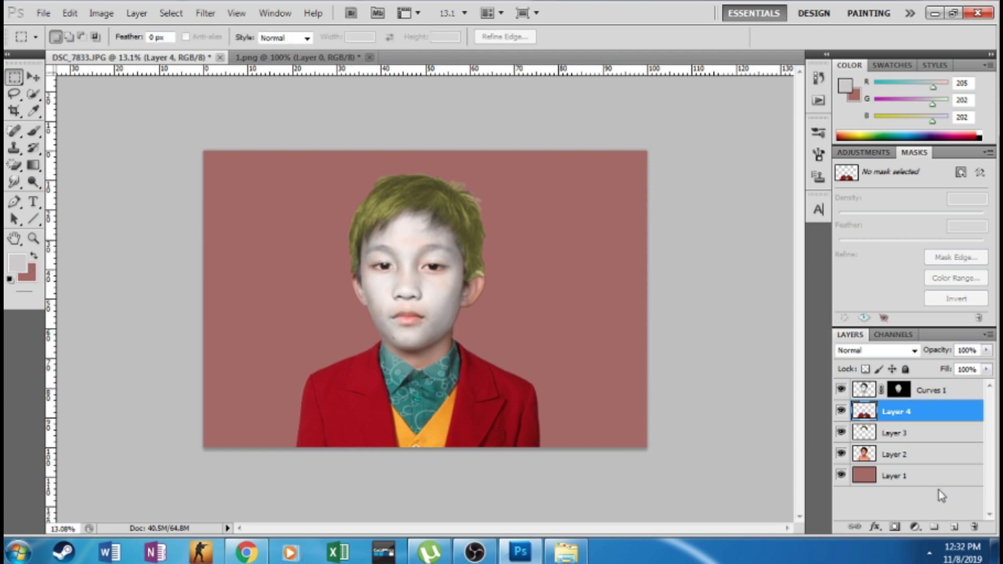
click(916, 478)
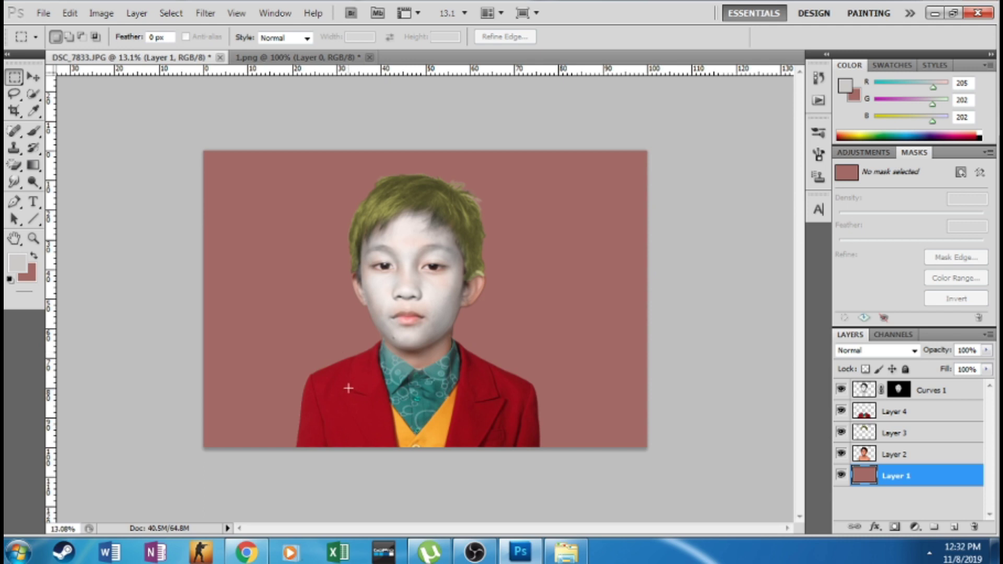
click(34, 255)
click(17, 263)
click(775, 261)
click(868, 371)
drag(810, 262, 783, 304)
key(Return)
key(alt+BackSpace)
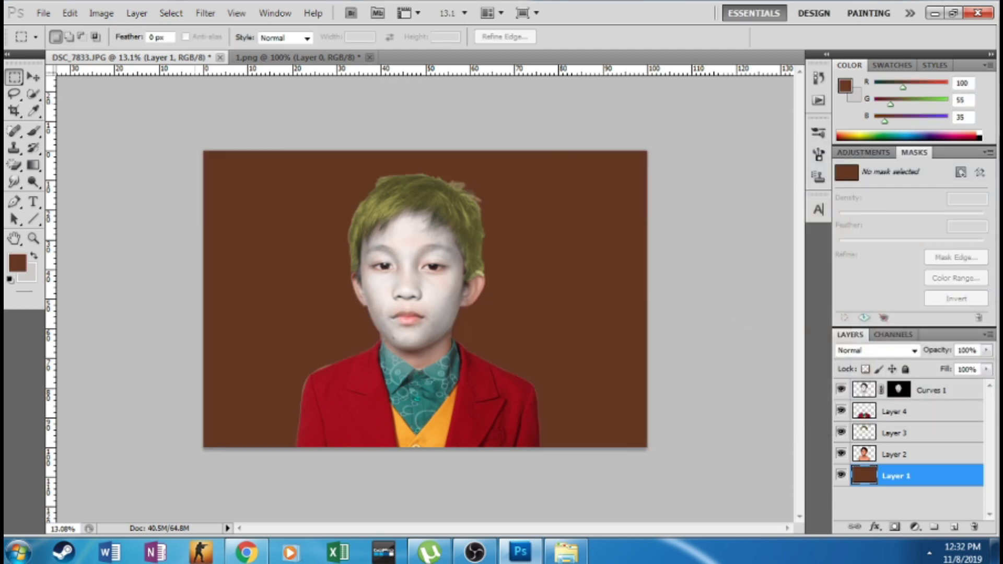
Set the background colour to a dark olive brown and the foreground colour to light tan, RGB 218, 190, 140
click(17, 263)
click(864, 359)
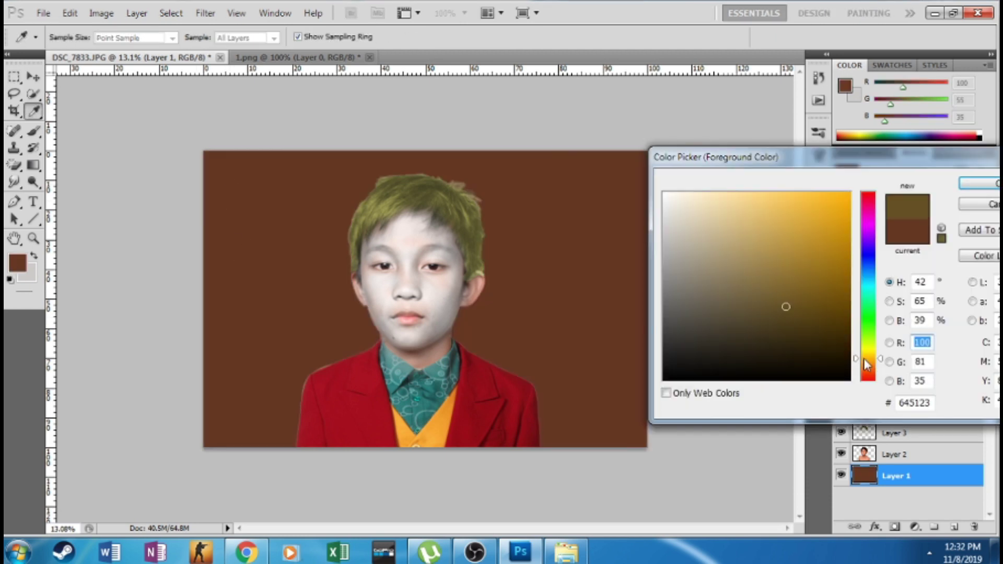
drag(801, 297, 802, 294)
key(Return)
click(34, 256)
click(17, 263)
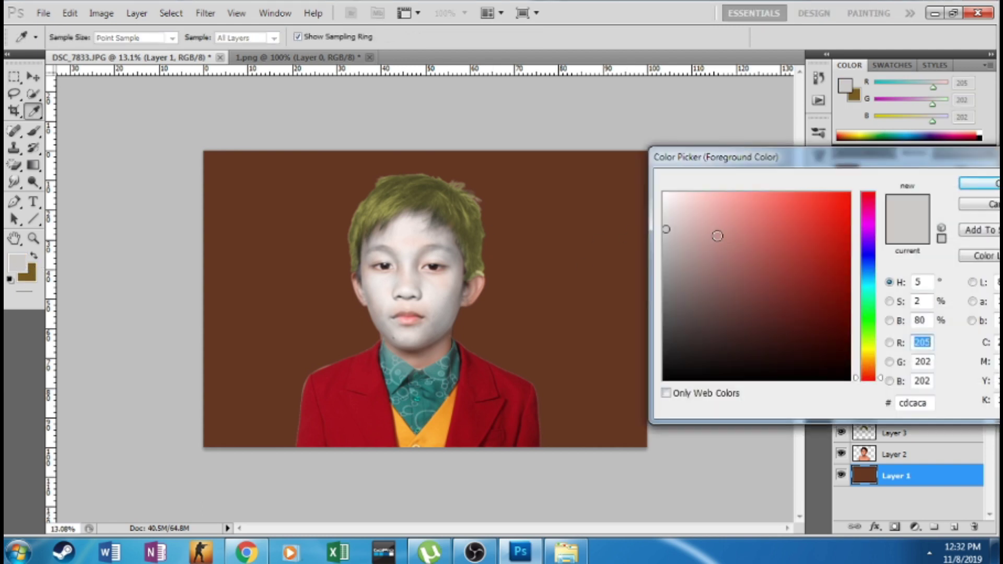
click(864, 361)
drag(712, 239, 731, 219)
key(Return)
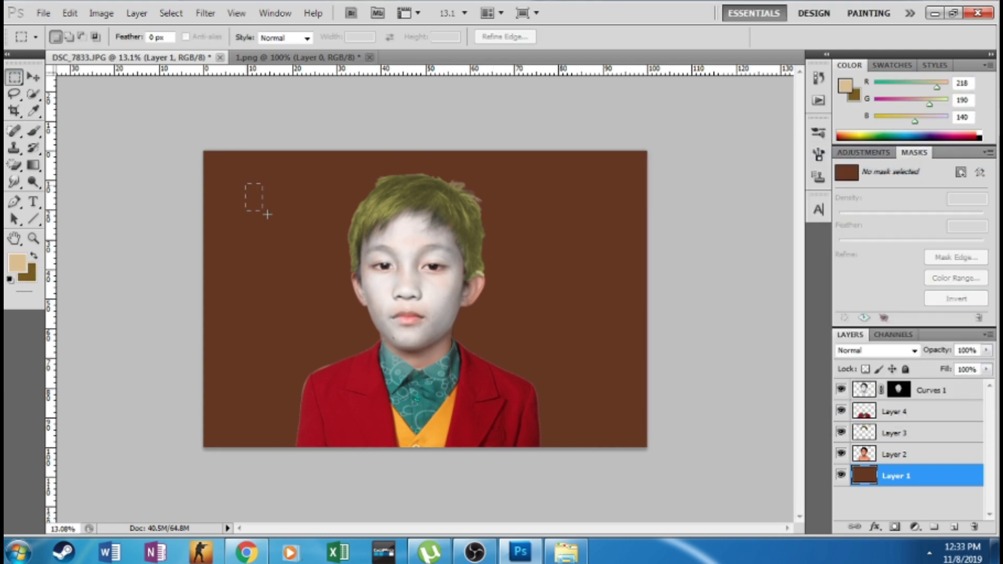
click(101, 13)
mouse_move(205, 13)
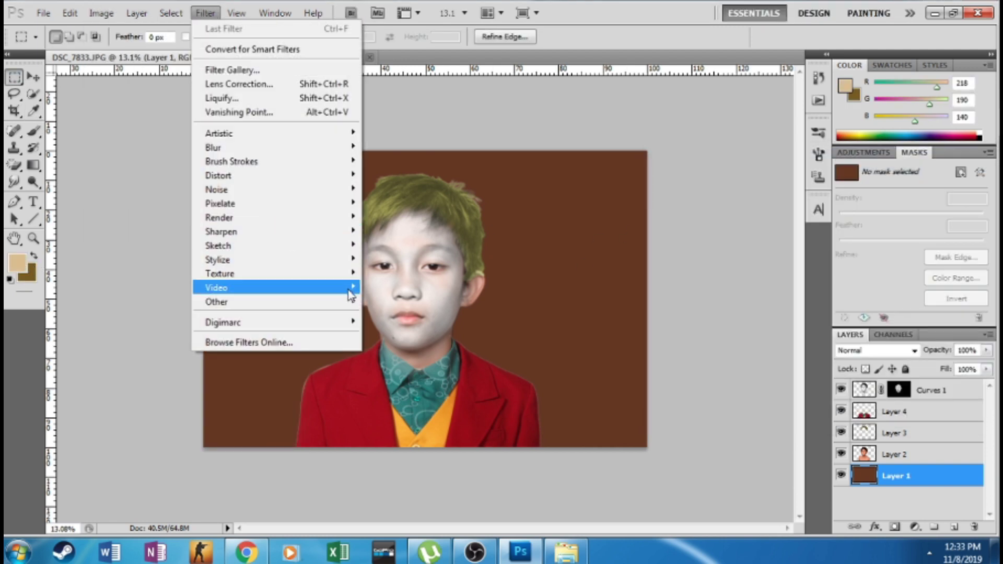
click(387, 219)
key(ctrl+d)
key(v)
key(ctrl+t)
key(Escape)
key(ctrl+t)
drag(295, 233, 646, 447)
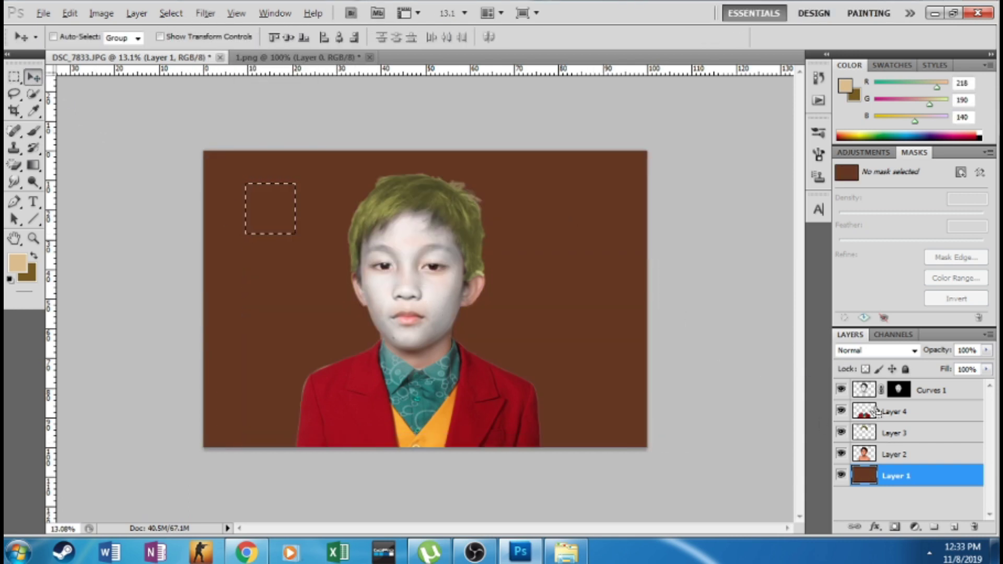
Add a new layer above the brown background and render clouds in its small rectangular selection
click(954, 526)
click(166, 17)
click(225, 27)
Scale and stretch the rendered clouds with Free Transform until they cover the whole canvas, and apply the transform
key(ctrl+t)
drag(296, 234, 613, 453)
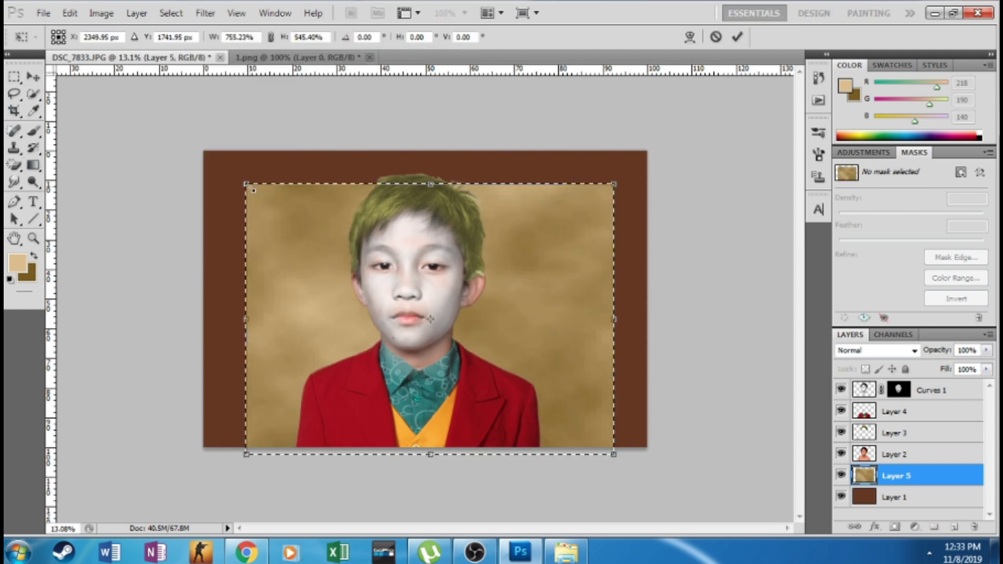
drag(253, 190, 203, 151)
drag(613, 454, 638, 453)
click(33, 77)
click(424, 223)
key(ctrl+t)
drag(638, 302, 646, 303)
key(v)
click(410, 214)
Set the clouds layer's opacity to 54%, clear the selection and hide the clouds with a black layer mask
click(986, 350)
drag(986, 365, 954, 371)
key(ctrl+d)
click(14, 166)
alt+click(894, 526)
click(37, 166)
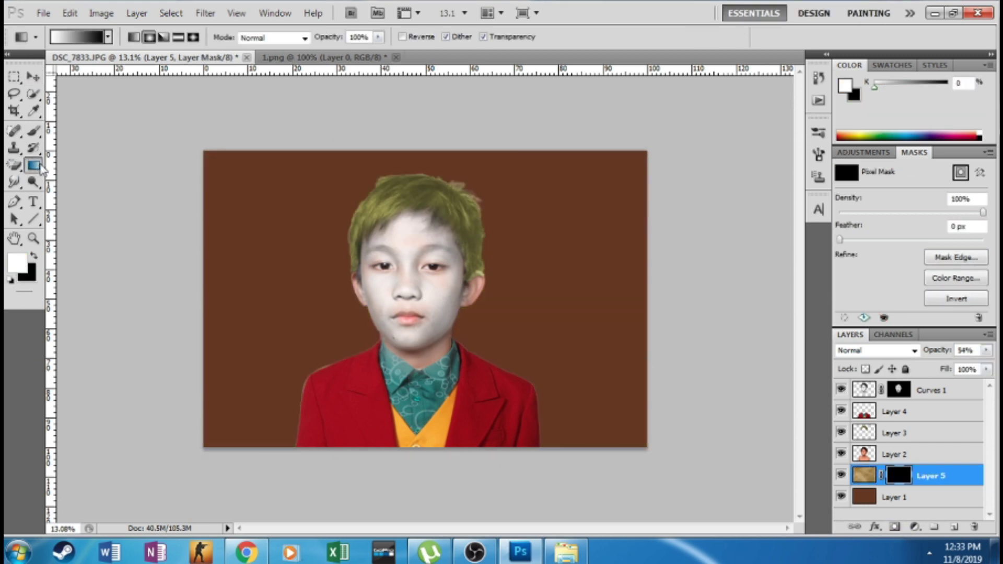
Paint white on the clouds layer's mask around the boy with a soft 2500 px brush at 22% opacity
click(34, 130)
mouse_move(344, 302)
mouse_down()
mouse_move(477, 355)
mouse_move(460, 267)
mouse_move(360, 314)
mouse_move(458, 356)
mouse_move(419, 339)
mouse_move(414, 304)
mouse_move(428, 285)
mouse_up()
scroll(665, 448, down, 1)
scroll(653, 439, down, 2)
scroll(554, 321, up, 3)
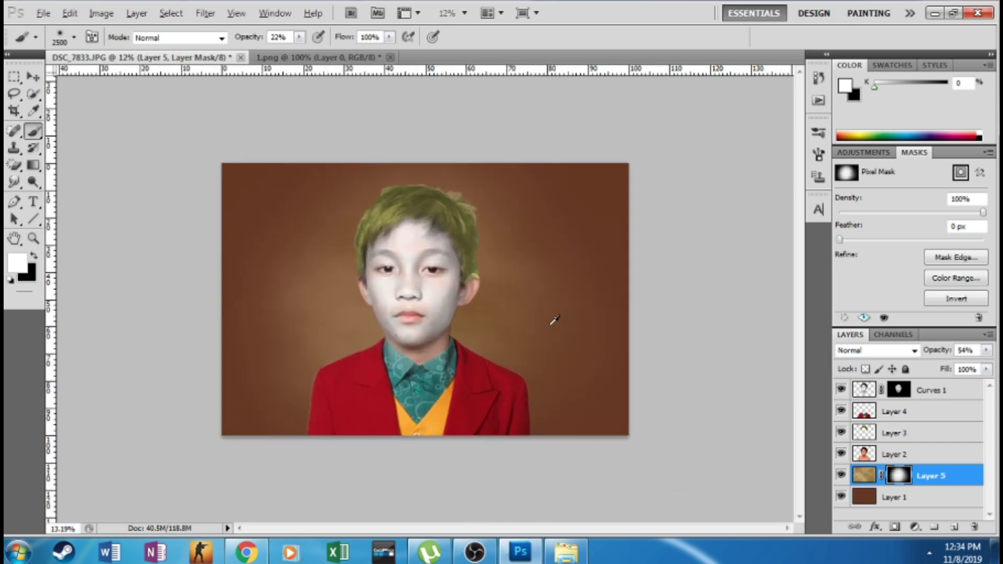
Paint a wide Joker smile over the mouth on a new top layer, using the suit's red at 100% opacity
click(929, 391)
click(954, 527)
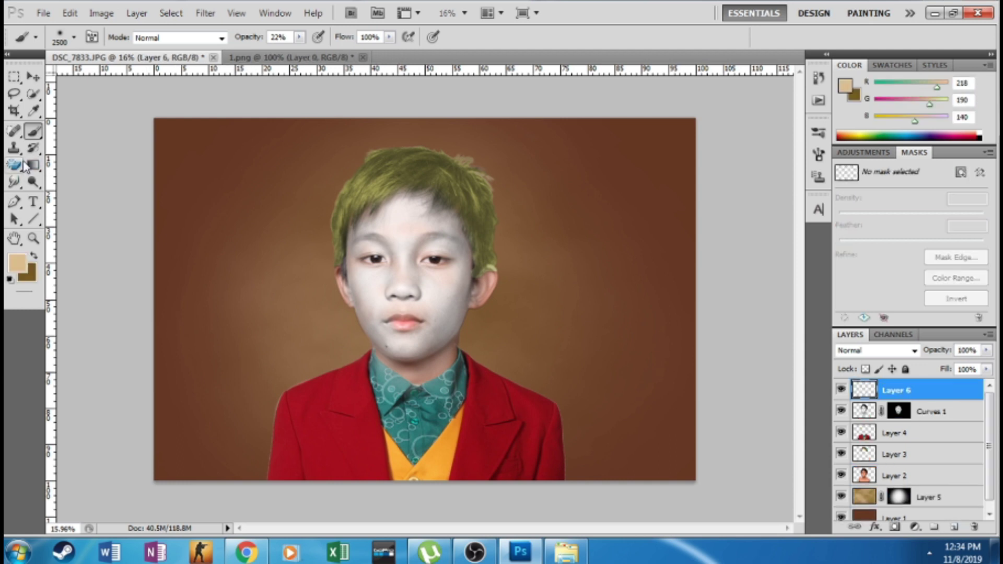
alt+click(337, 441)
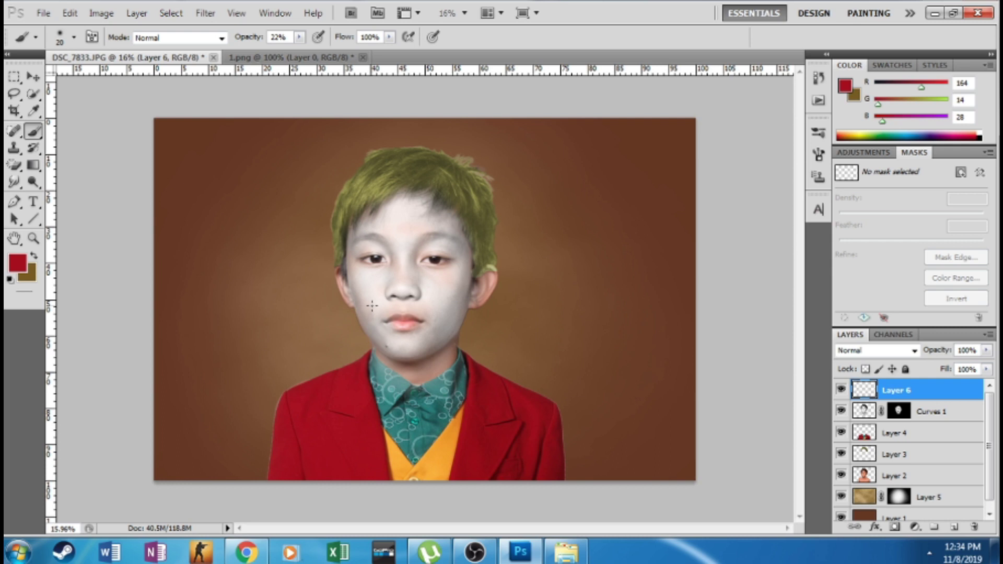
click(299, 36)
drag(368, 306, 401, 332)
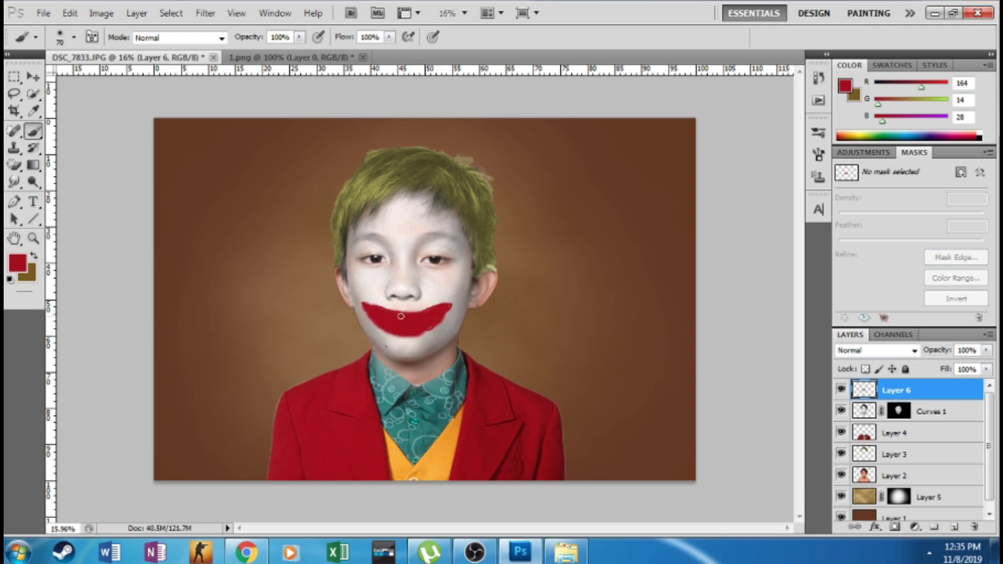
Try the Soft Light and Pin Light blend modes on the painted smile layer
click(913, 351)
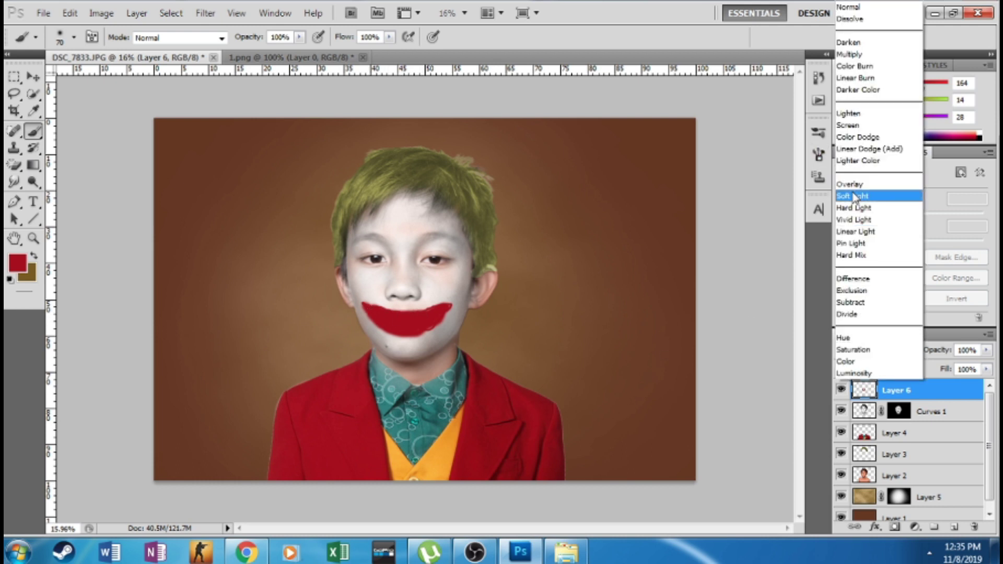
click(856, 197)
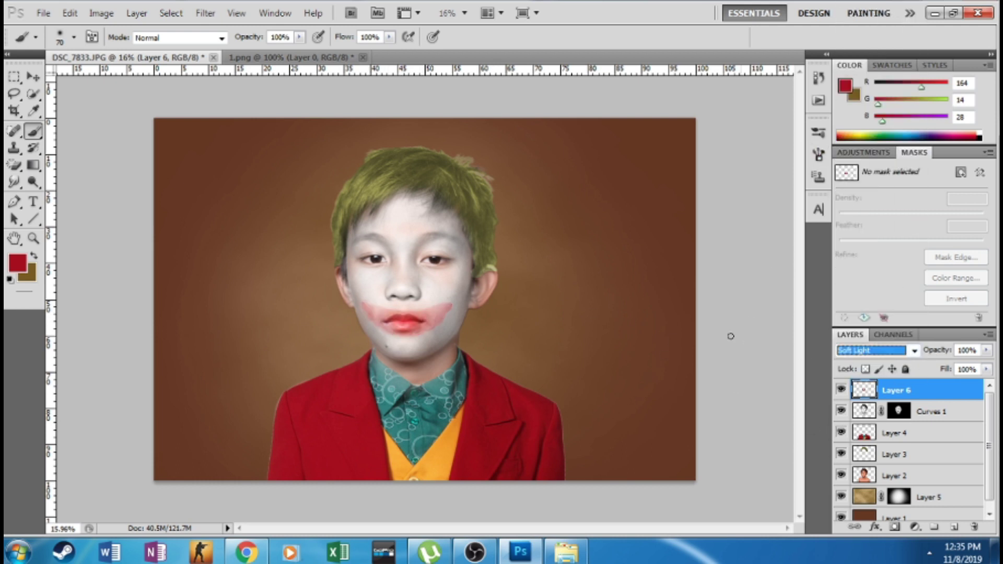
drag(986, 349, 976, 371)
click(847, 210)
scroll(844, 211, down, 3)
scroll(767, 218, up, 4)
scroll(771, 213, down, 2)
key(Down)
key(Down)
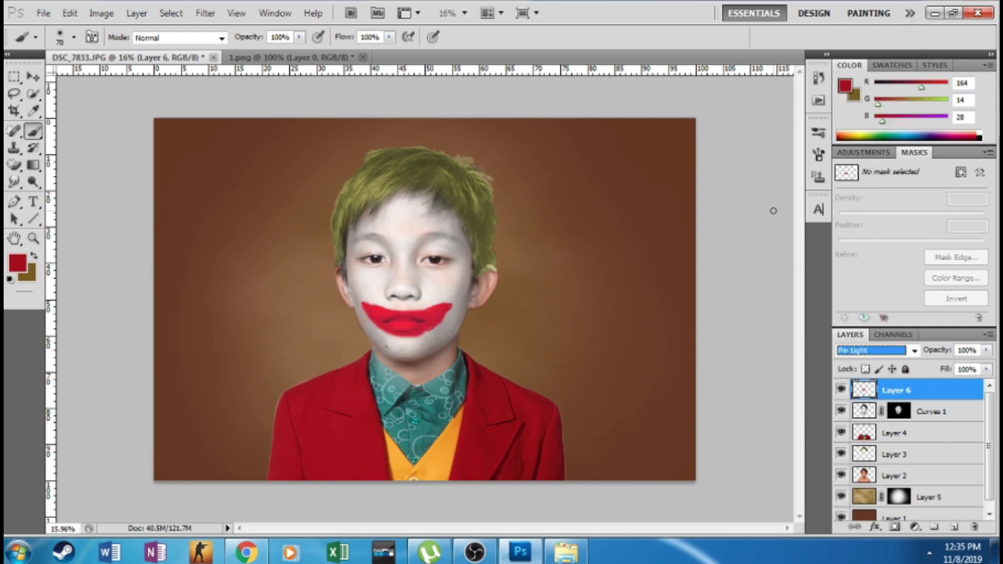
key(Down)
key(Up)
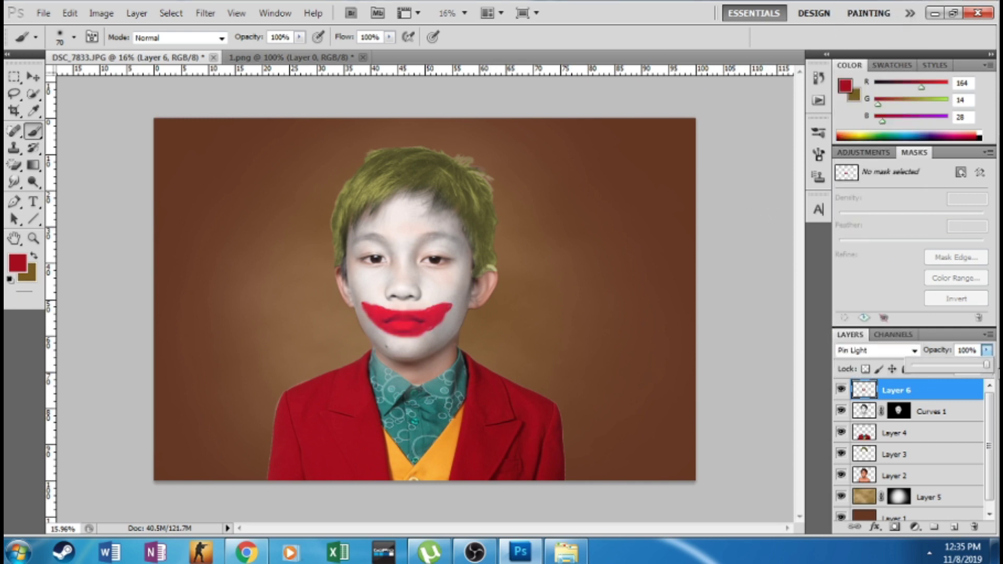
Adjust the smile layer's saturation and lightness slightly with Hue/Saturation
key(ctrl+u)
drag(801, 384, 800, 384)
mouse_move(802, 427)
mouse_down()
mouse_move(787, 428)
mouse_move(802, 423)
mouse_up()
click(940, 270)
Compare several blend modes on the smile layer and set it to Overlay
click(911, 353)
click(865, 295)
key(Up)
key(Up)
key(Up)
key(Up)
key(Up)
key(Up)
key(Up)
key(Up)
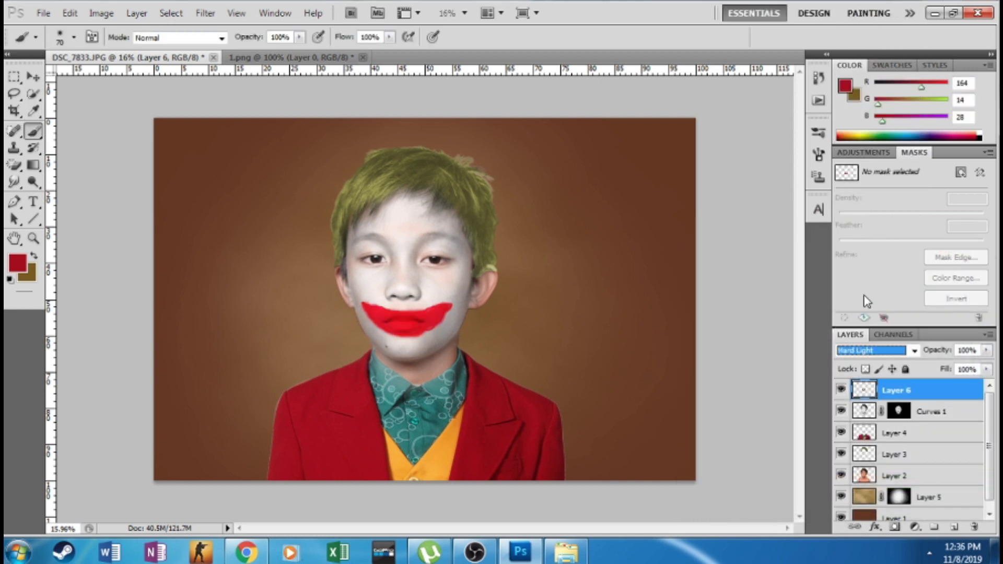
key(Up)
key(Down)
Colorize the smile layer with Hue/Saturation at hue 354, saturation 100 and lightness -46
key(ctrl+u)
drag(800, 424, 765, 425)
click(925, 446)
drag(767, 361, 807, 362)
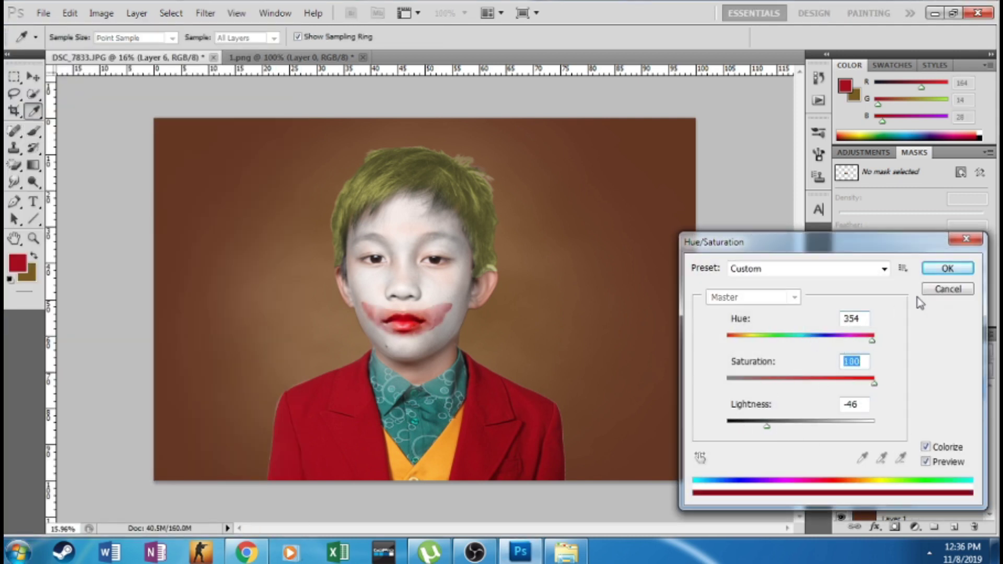
key(Return)
Duplicate the smile layer and set the copy's blend mode to Soft Light
key(ctrl+j)
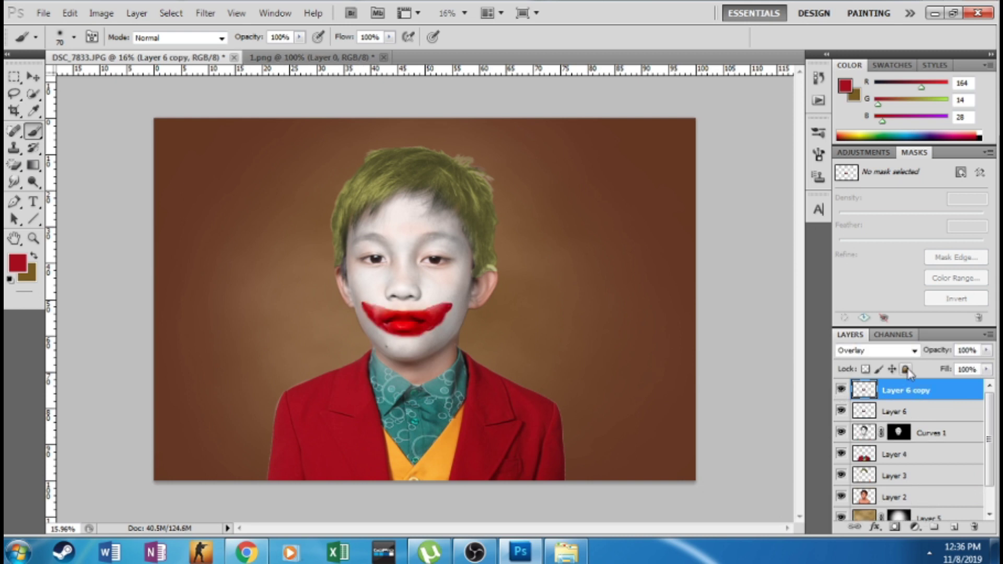
click(875, 350)
click(859, 201)
scroll(567, 353, up, 1)
scroll(567, 352, down, 1)
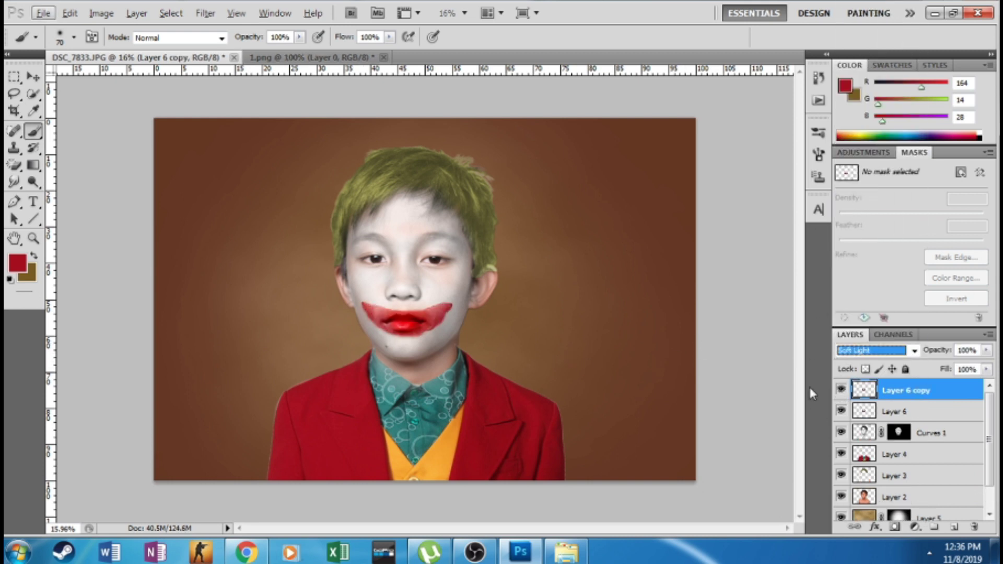
Add an empty layer above the smile copy and activate the Brush tool
click(33, 130)
click(953, 528)
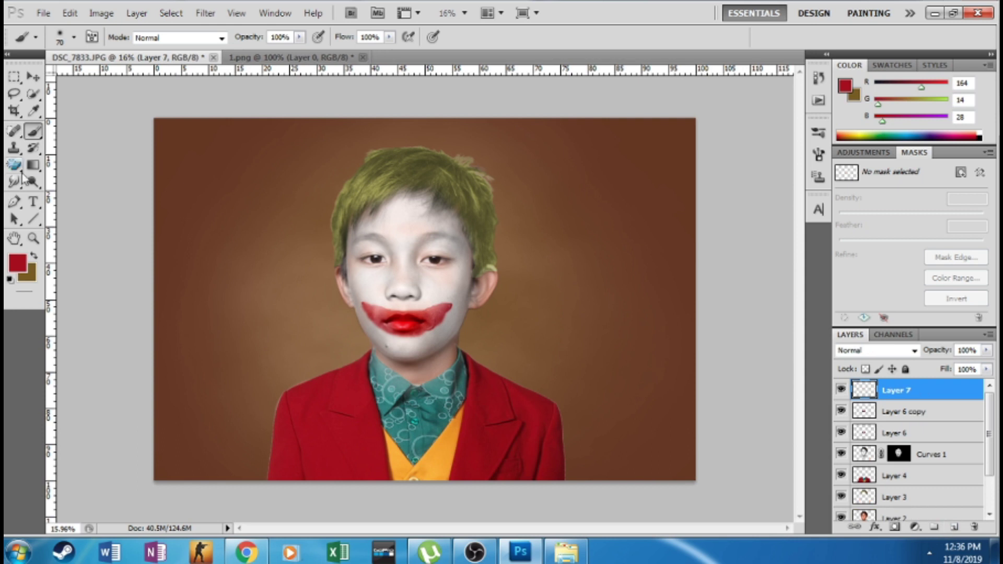
scroll(360, 230, up, 1)
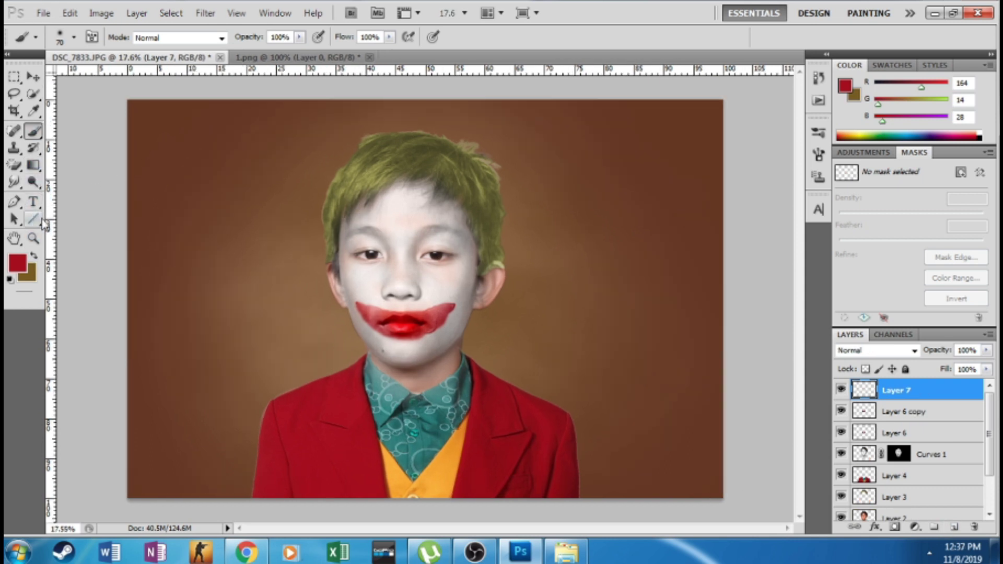
Set the foreground colour to dark green, RGB 9, 90, 60
click(24, 263)
drag(864, 288, 865, 298)
drag(838, 284, 832, 314)
key(Return)
key(b)
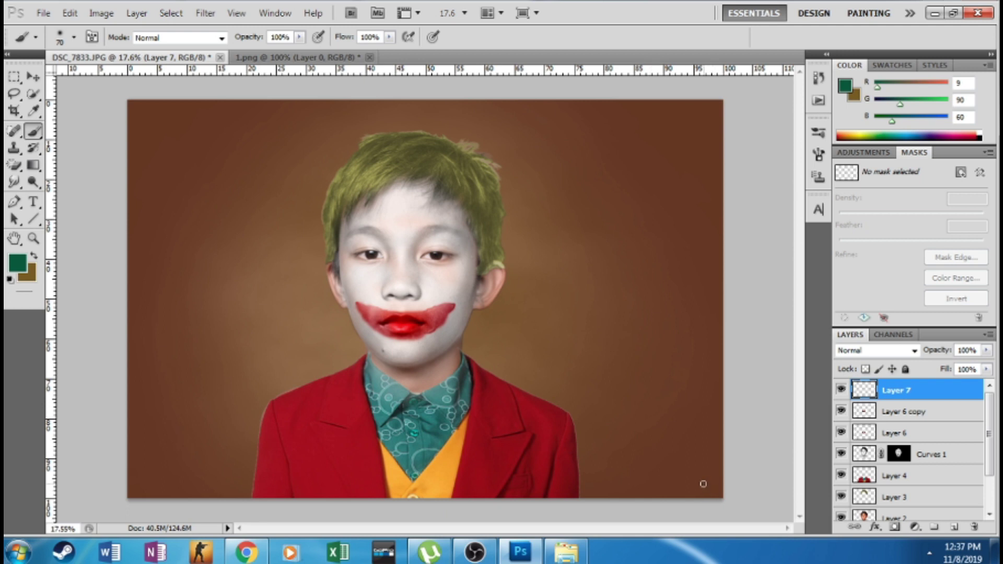
Set the foreground colour to dark blue, RGB 7, 58, 79
click(18, 263)
drag(869, 257, 868, 278)
click(834, 318)
drag(835, 310, 835, 322)
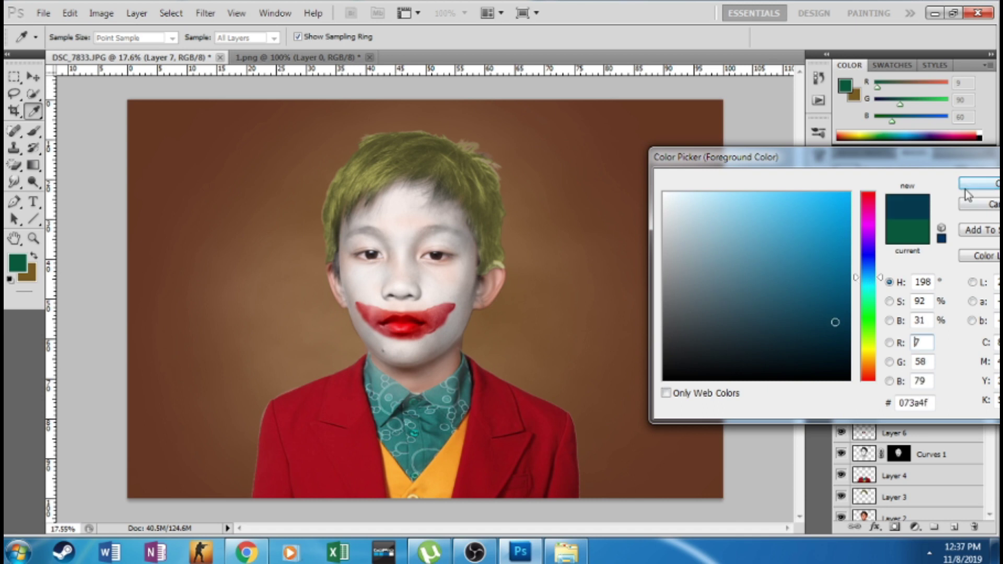
click(966, 188)
Paint dark blue pointed triangles above and below both eyes with the 70 px brush at 100% opacity
scroll(369, 247, up, 5)
mouse_move(350, 243)
mouse_down()
mouse_move(367, 183)
mouse_move(378, 237)
mouse_move(347, 243)
mouse_up()
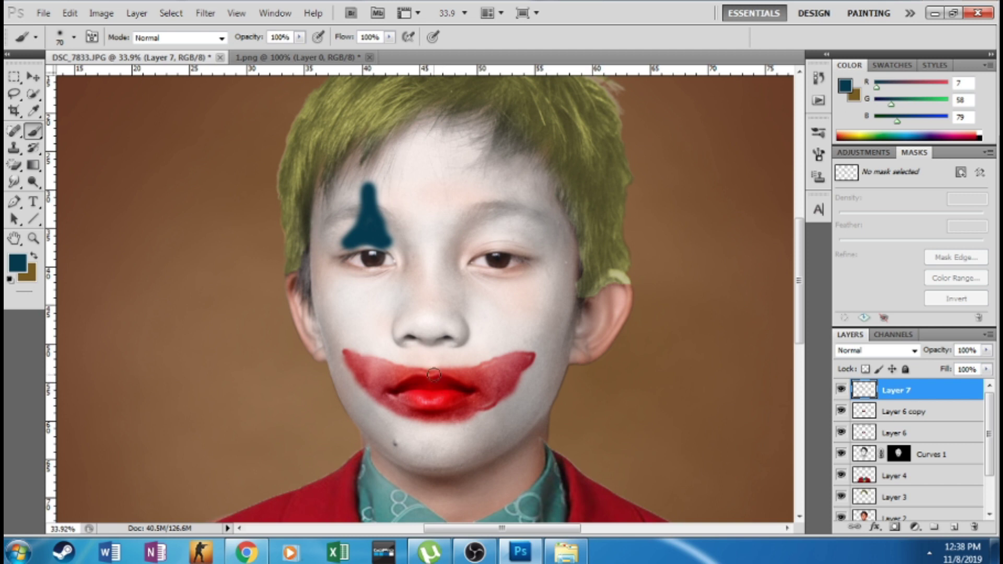
mouse_move(349, 270)
mouse_down()
mouse_move(372, 306)
mouse_move(380, 274)
mouse_move(350, 272)
mouse_move(386, 276)
mouse_up()
mouse_move(496, 251)
mouse_down()
mouse_move(502, 201)
mouse_move(519, 253)
mouse_move(492, 243)
mouse_move(509, 249)
mouse_move(497, 198)
mouse_up()
mouse_move(481, 279)
mouse_down()
mouse_move(514, 279)
mouse_move(499, 303)
mouse_move(491, 290)
mouse_move(514, 285)
mouse_up()
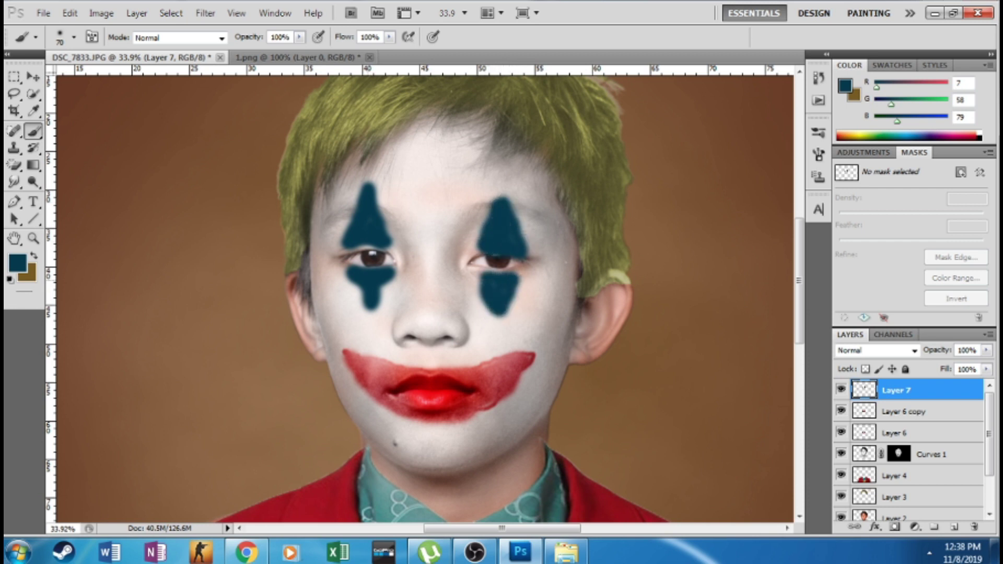
drag(384, 285, 365, 297)
Clean up the blue eye makeup around the eyes with a 60 px Eraser at 40% opacity
right_click(14, 165)
click(78, 161)
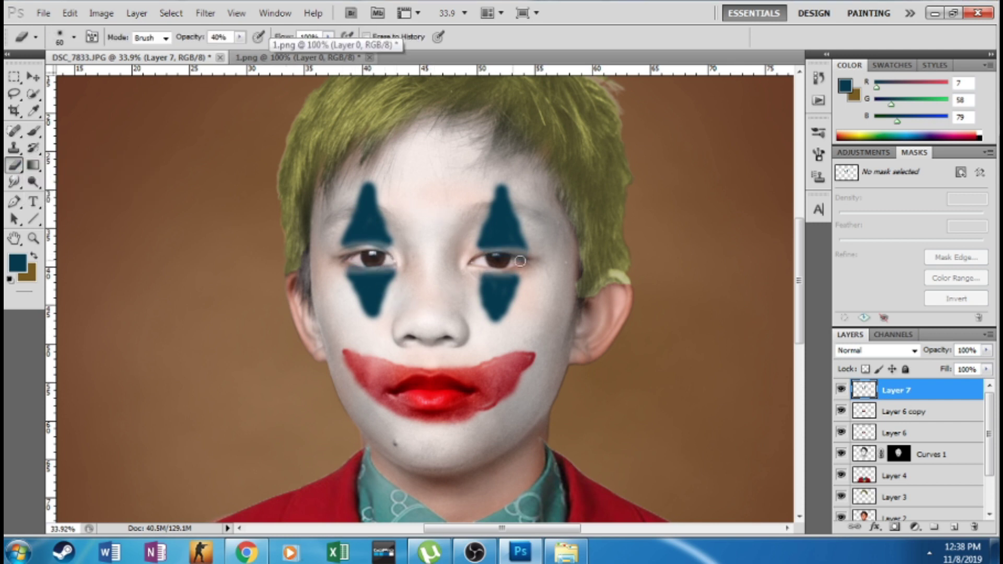
drag(519, 261, 473, 257)
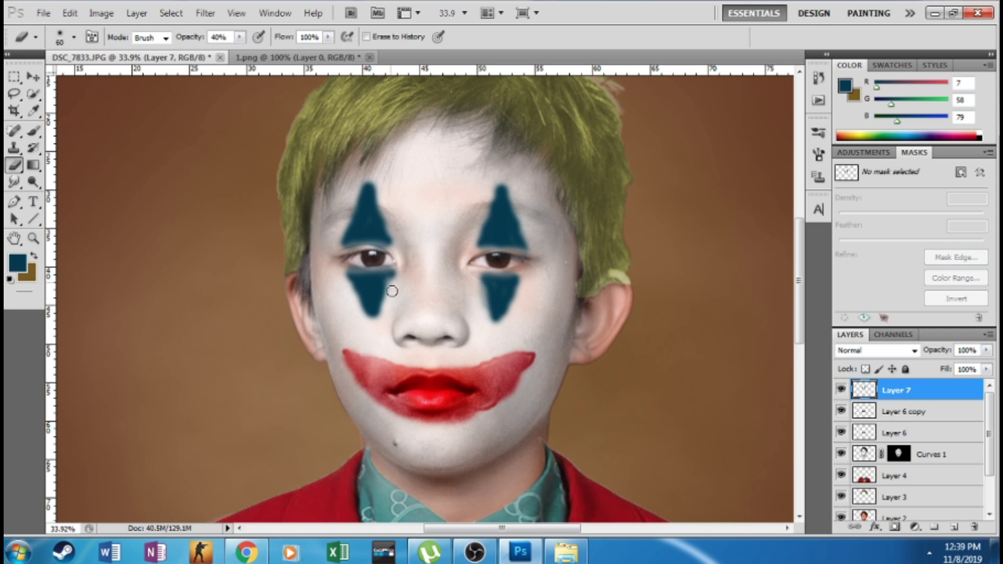
Set the eye makeup layer to Soft Light and build it up with four duplicates, the topmost also in Soft Light
scroll(391, 290, down, 2)
click(874, 350)
click(861, 206)
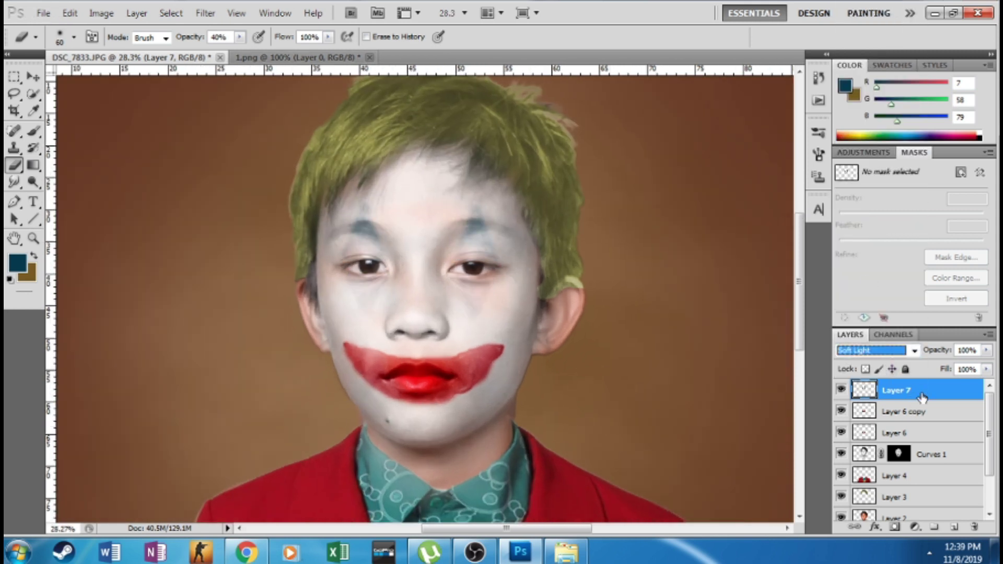
key(ctrl+j)
key(ctrl+j)
key(ctrl+j)
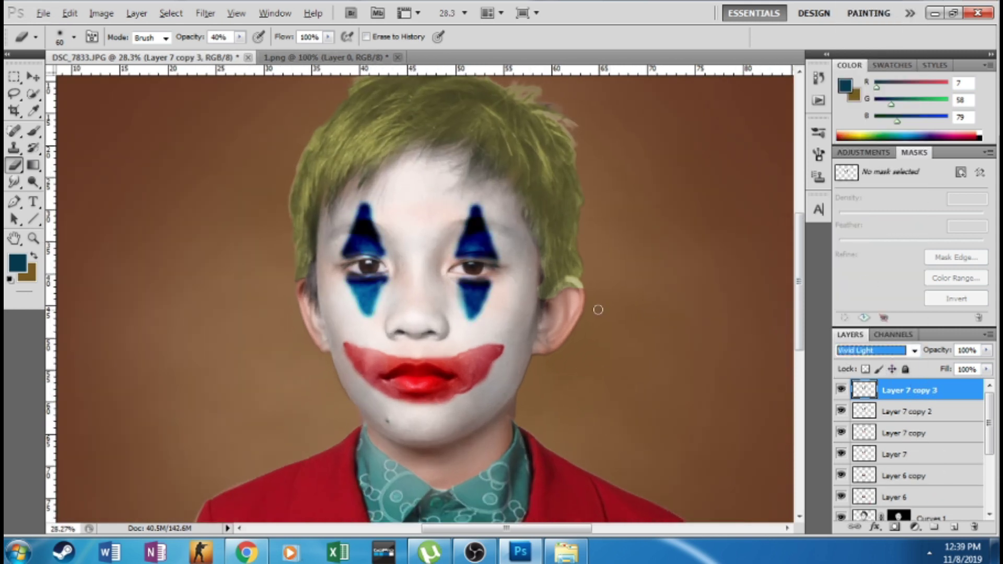
key(ctrl+j)
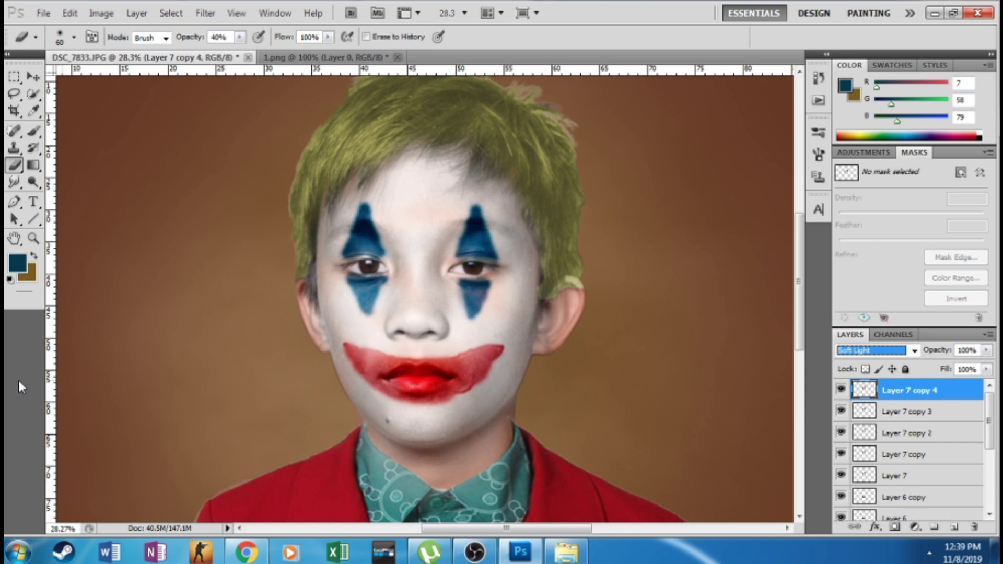
key(ctrl+j)
key(ctrl+z)
Add an empty layer above the eye makeup copies and set its blend mode to Screen
click(954, 526)
scroll(132, 352, down, 8)
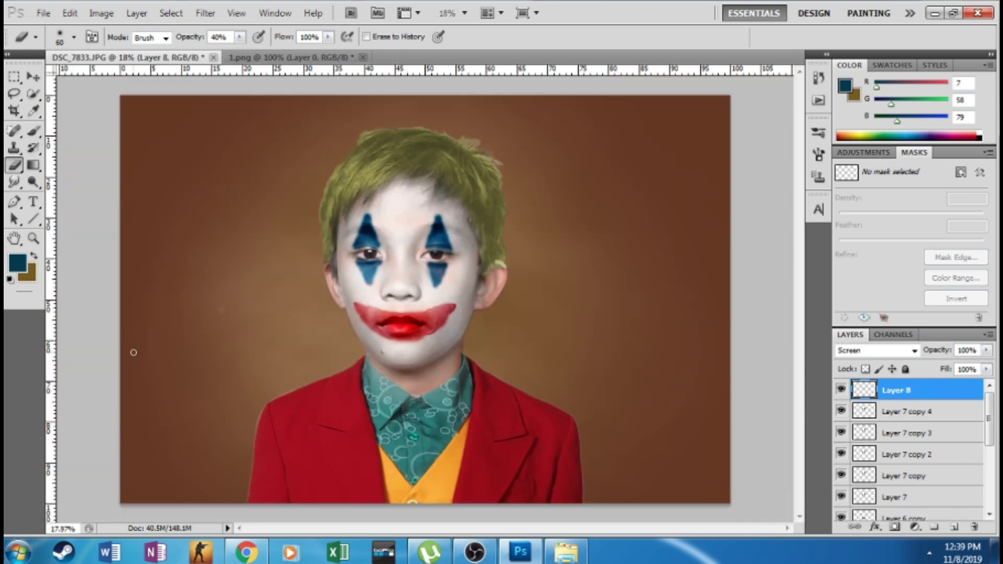
scroll(413, 204, up, 5)
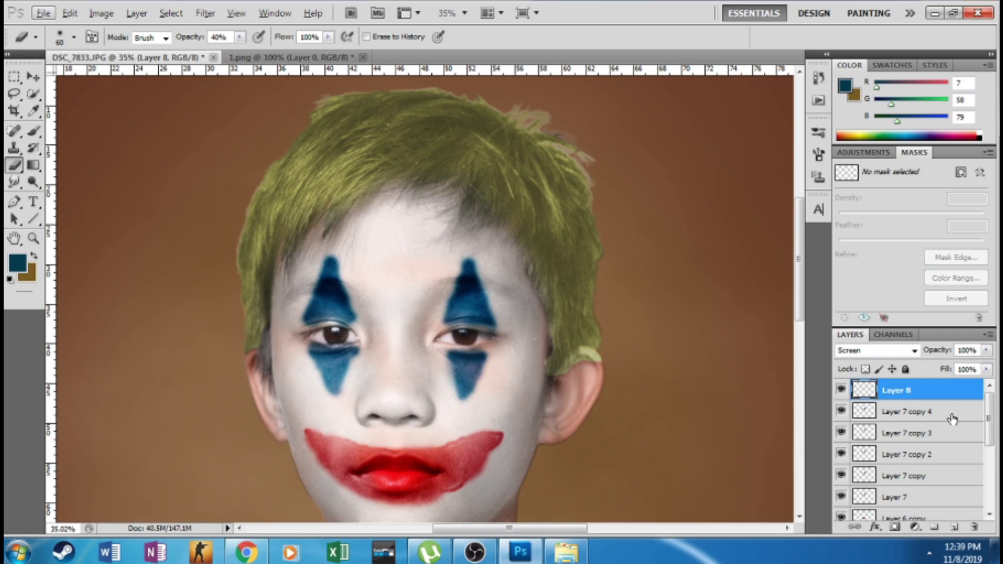
shift+click(935, 476)
shift+click(936, 493)
scroll(935, 483, down, 1)
key(ctrl+e)
click(887, 351)
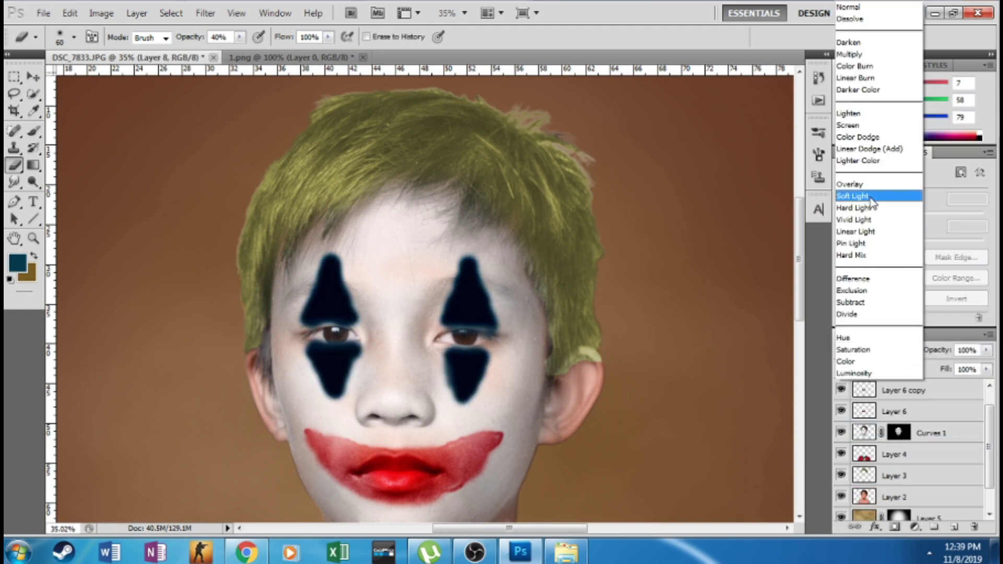
click(872, 197)
key(ctrl+alt+z)
key(ctrl+alt+z)
Add another empty layer on top, activate the Brush tool and set the layer's blend mode to Linear Dodge (Add)
key(ctrl+shift+alt+n)
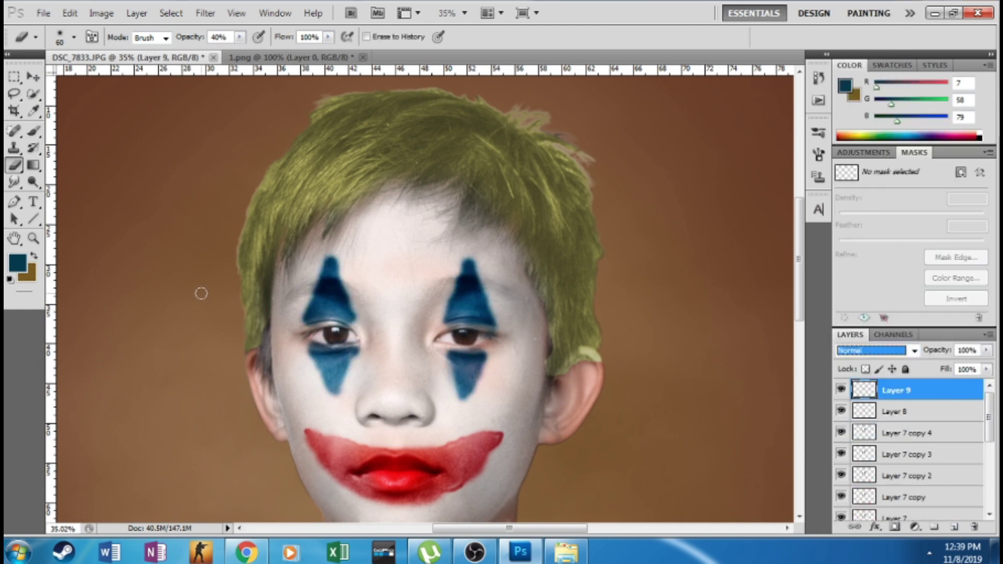
click(33, 132)
scroll(485, 392, down, 8)
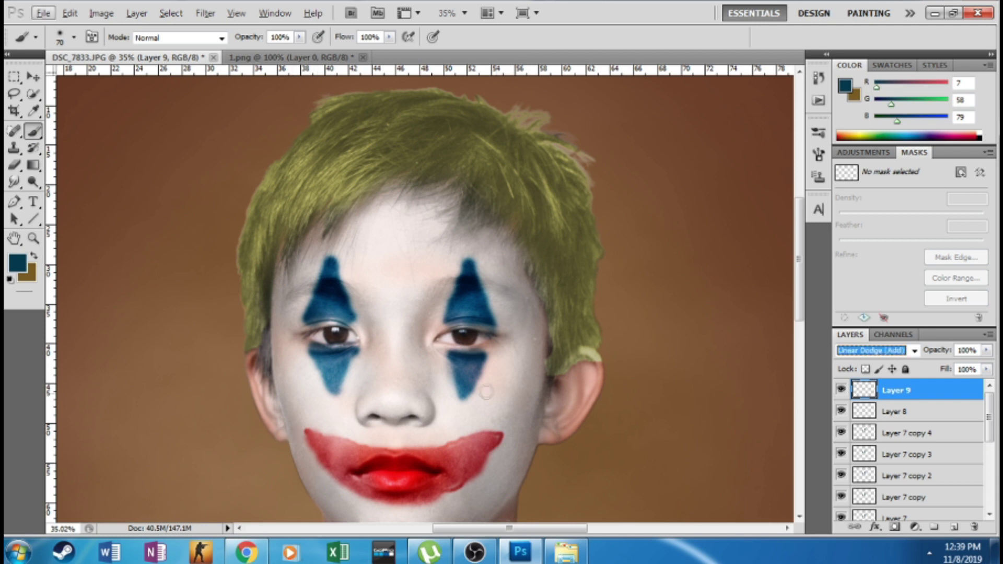
Sample the smile's dark red (RGB 165, 15, 31) as the foreground color and set the brush to 35 px
scroll(473, 392, down, 8)
alt+click(352, 411)
scroll(376, 298, up, 4)
scroll(368, 195, up, 5)
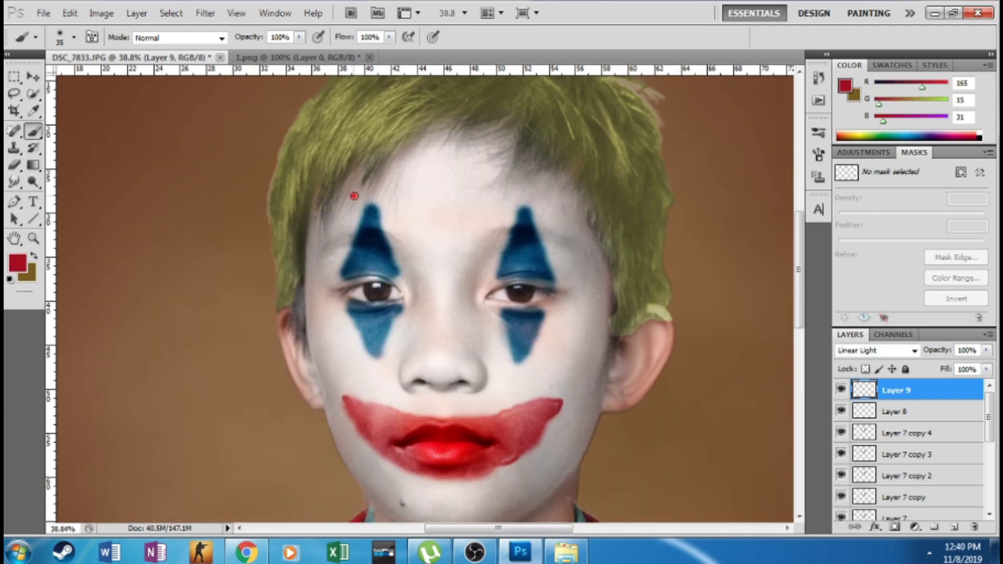
Try painting red arches above both eye makeup shapes and undo the strokes
click(914, 350)
click(880, 186)
drag(510, 199, 546, 198)
drag(350, 201, 397, 199)
scroll(522, 255, down, 6)
scroll(522, 256, up, 5)
key(ctrl+alt+z)
key(ctrl+alt+z)
key(ctrl+alt+z)
key(ctrl+alt+z)
Paint small red arches above both eyes on Layer 9 in Soft Light mode and duplicate the layer
click(871, 350)
click(852, 196)
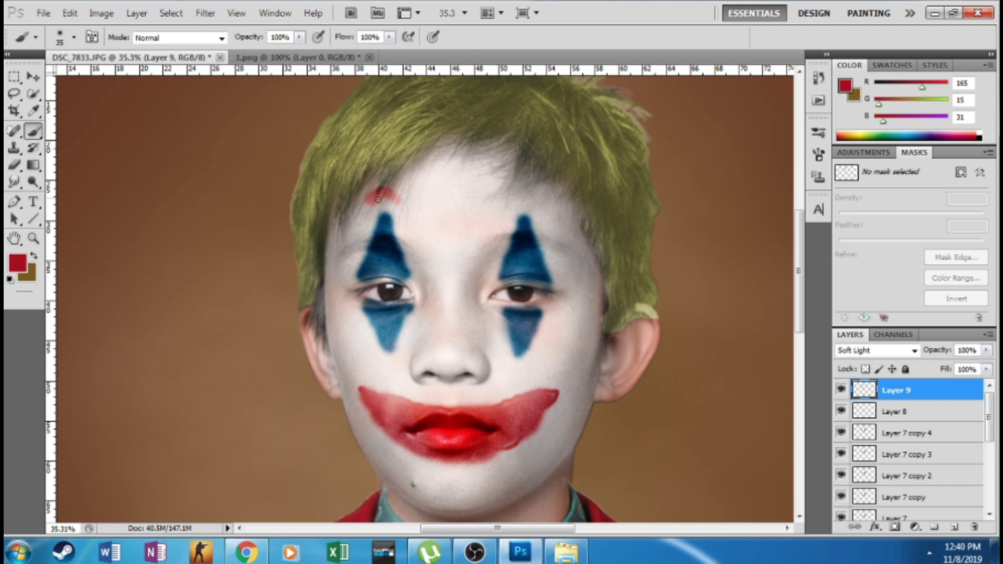
key(ctrl+j)
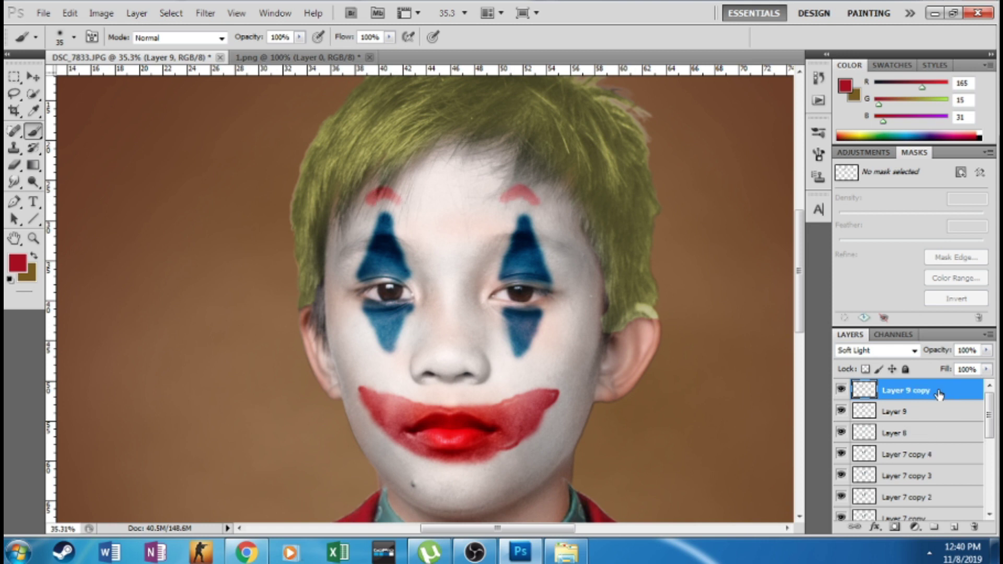
scroll(524, 348, down, 5)
scroll(524, 347, up, 3)
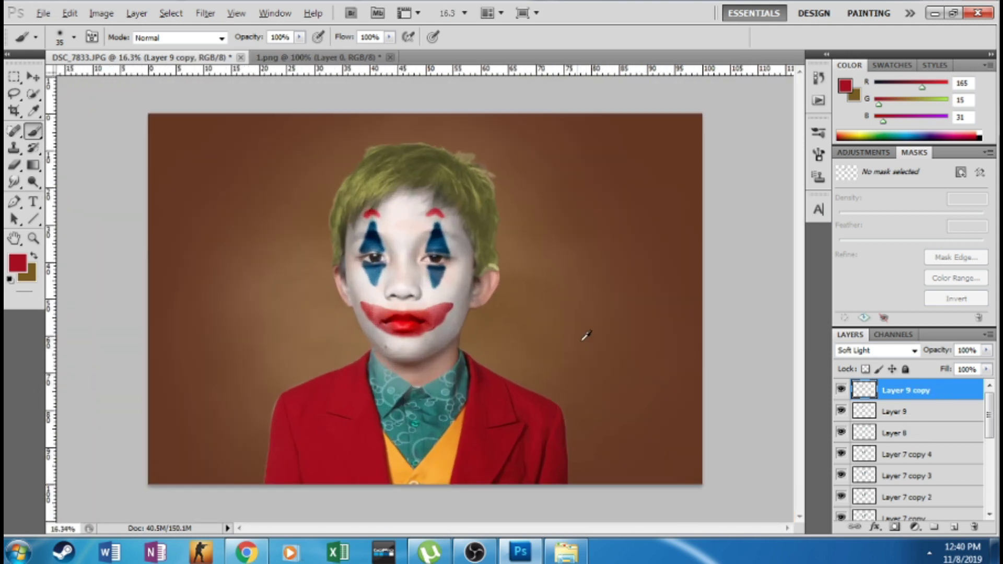
Select the green hair layer, Layer 3, and set the Eraser to 250 px at 16% opacity
scroll(520, 291, up, 2)
key(e)
scroll(909, 449, down, 3)
click(891, 454)
scroll(888, 462, down, 3)
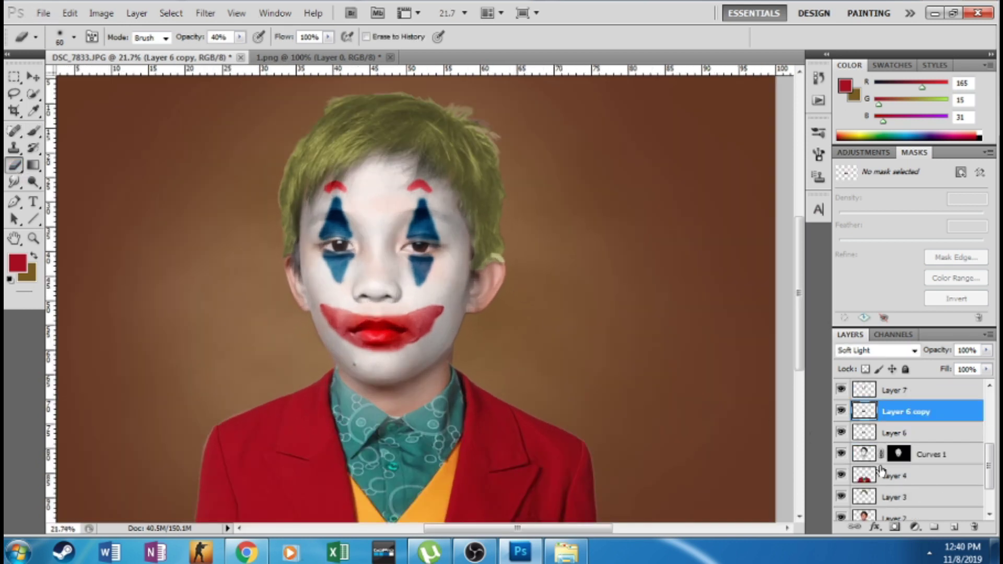
click(880, 474)
key(bracketright)
key(bracketright)
key(bracketright)
key(bracketright)
key(bracketright)
key(1)
key(6)
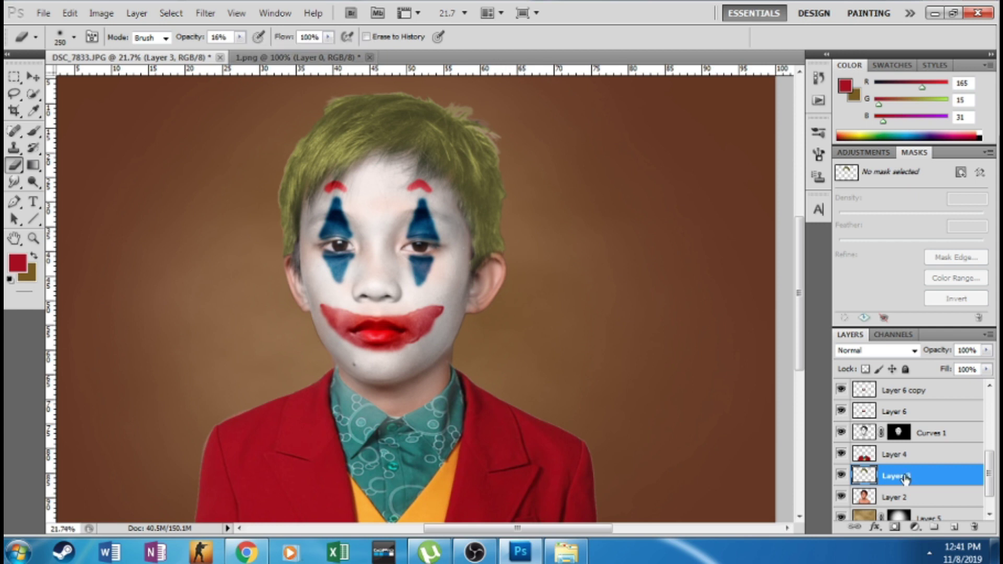
Replace the hair layer with a duplicate, hiding the original, and lightly erase the copy's outer edges with a 500 px Eraser
key(ctrl+j)
click(841, 497)
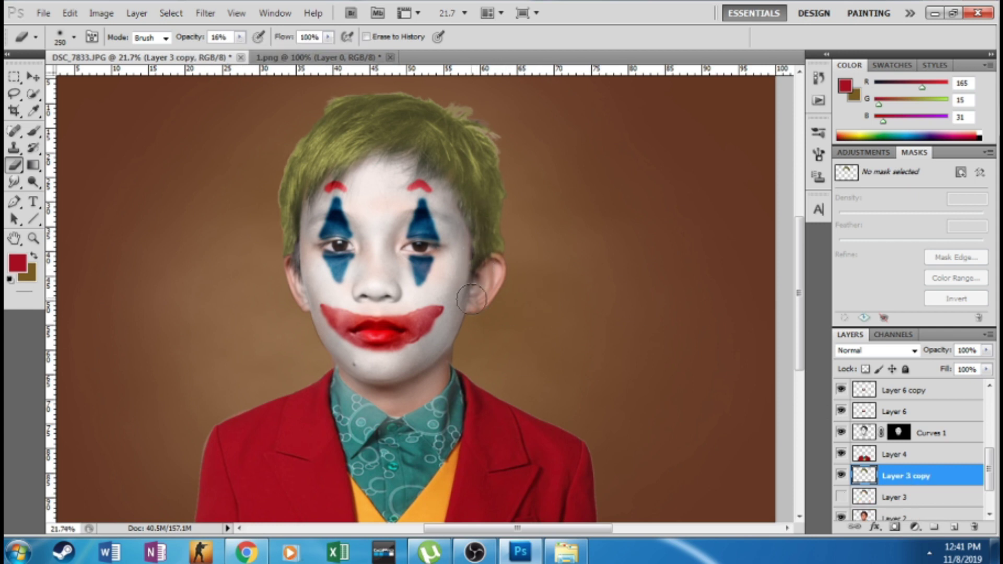
key(bracketright)
key(bracketright)
key(bracketright)
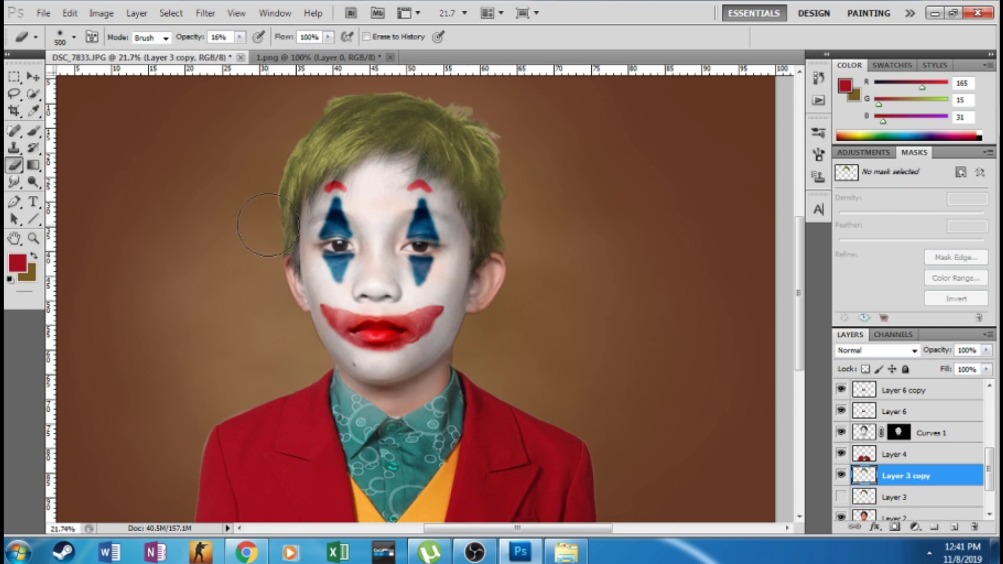
scroll(270, 240, down, 4)
scroll(298, 211, up, 3)
scroll(297, 210, down, 5)
scroll(539, 295, up, 2)
scroll(535, 335, up, 1)
Lower the saturation of the suit layer, Layer 4, with Hue/Saturation
click(894, 454)
key(ctrl+u)
drag(800, 380, 782, 384)
click(947, 268)
scroll(575, 392, down, 1)
scroll(135, 217, up, 1)
Quick-select the jacket on Layer 4, shift its hue toward orange-red with slightly more saturation and lightness, and deselect it
key(w)
mouse_move(313, 376)
mouse_down()
mouse_move(347, 429)
mouse_move(513, 467)
mouse_up()
key(ctrl+u)
drag(800, 383, 817, 383)
drag(800, 340, 811, 340)
drag(802, 427, 805, 428)
click(947, 268)
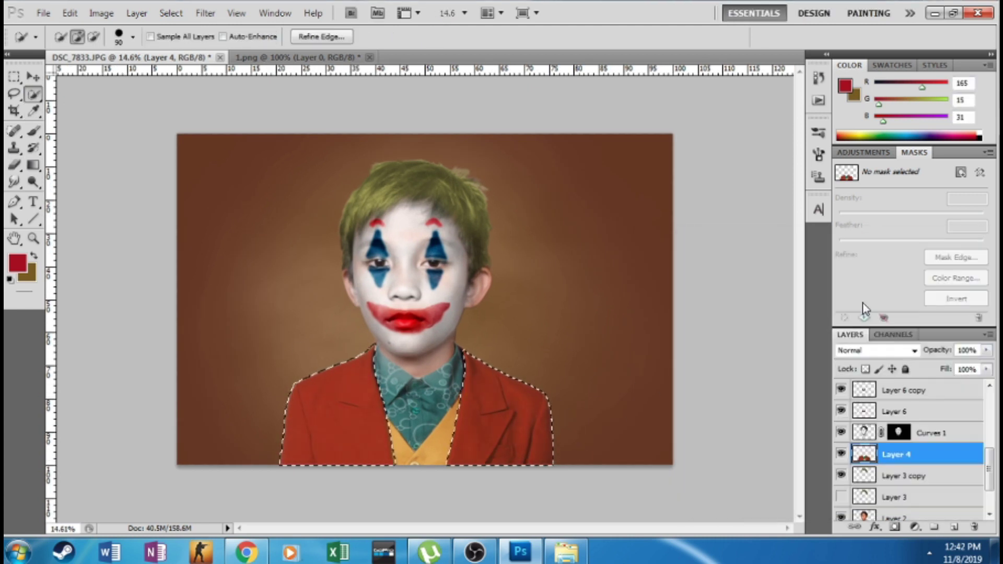
key(ctrl+d)
scroll(563, 344, down, 6)
scroll(562, 344, up, 1)
scroll(562, 344, up, 3)
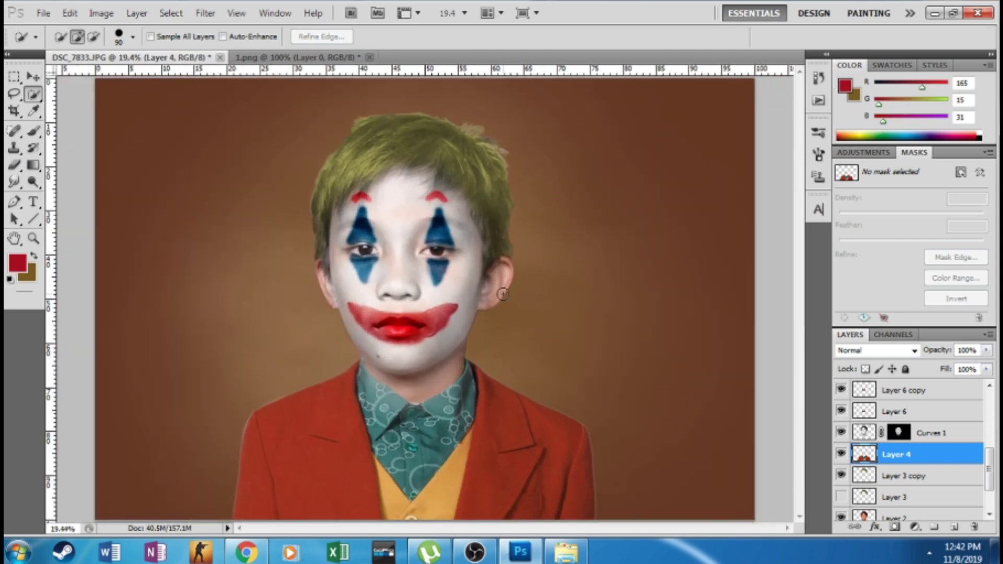
Hide the background layers Layer 5 and Layer 1 and stamp the visible figure onto a new top layer
scroll(956, 406, up, 3)
click(929, 394)
scroll(882, 406, down, 1)
scroll(879, 406, down, 5)
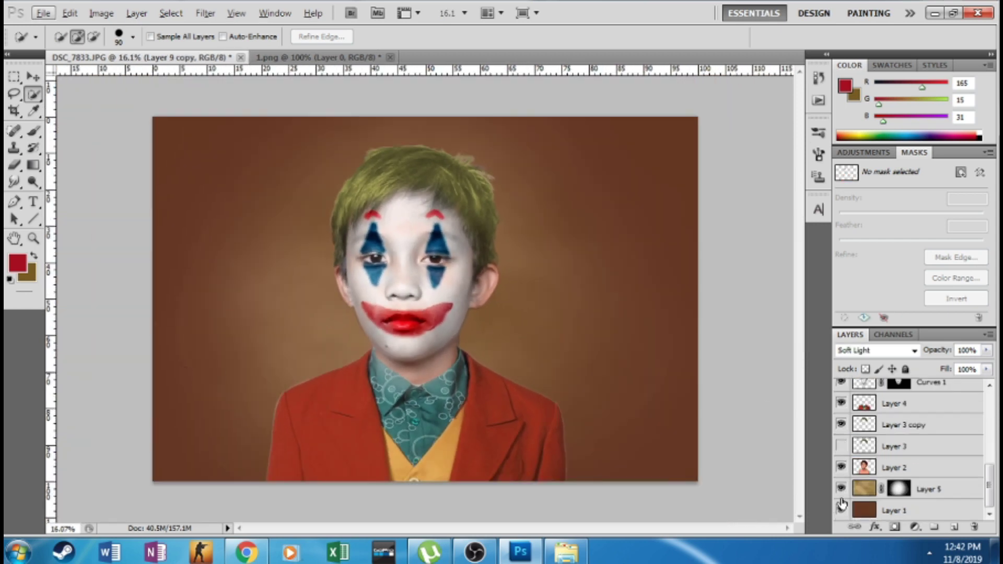
click(840, 509)
click(839, 490)
key(ctrl+alt+shift+e)
scroll(839, 470, down, 1)
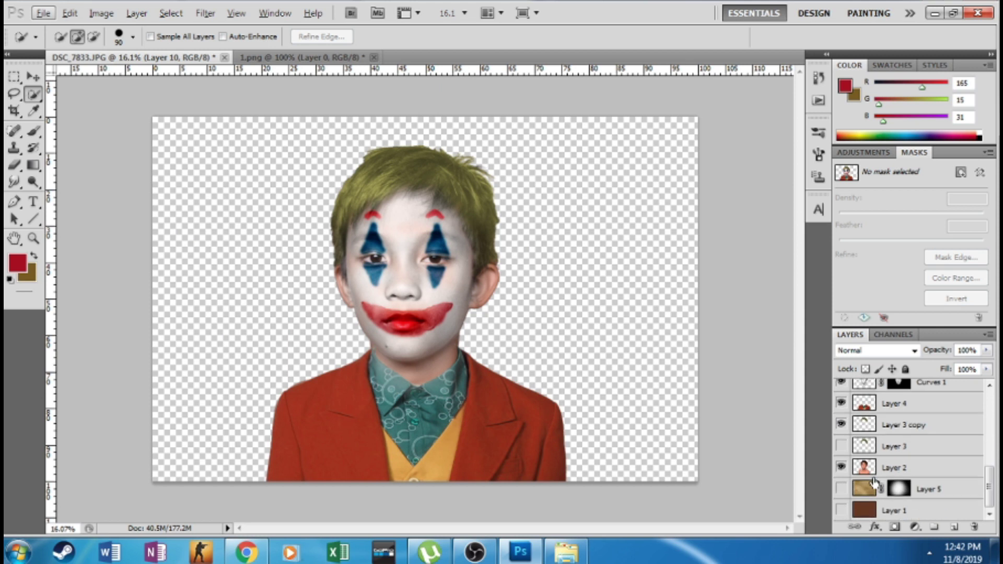
Show the background layers Layer 5 and Layer 1 again behind the merged figure
click(840, 489)
click(840, 504)
scroll(569, 318, up, 3)
scroll(574, 316, down, 8)
scroll(578, 249, up, 2)
scroll(512, 193, down, 1)
scroll(511, 192, up, 2)
scroll(511, 192, down, 1)
scroll(919, 413, up, 3)
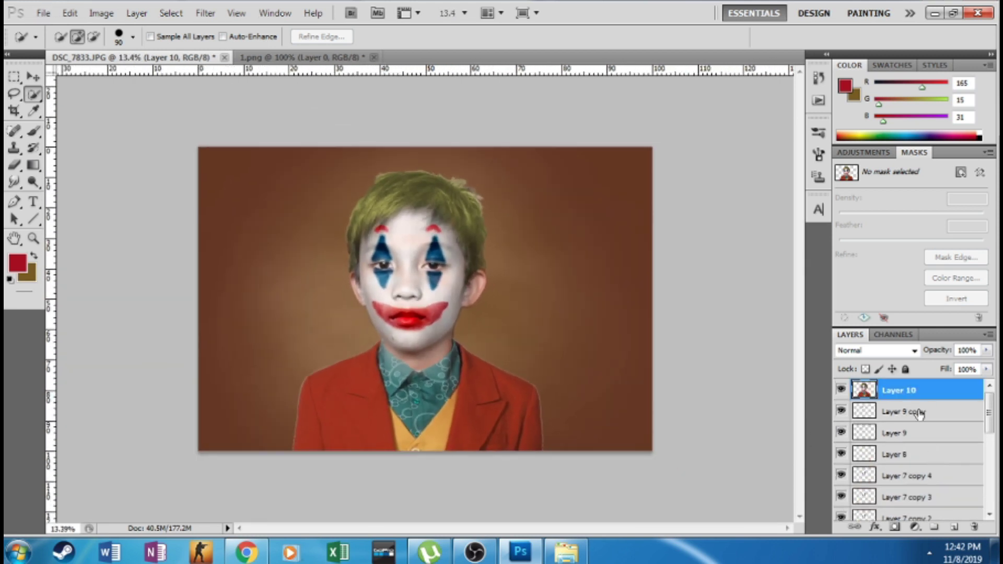
Lighten the jacket's shoulder edges on Layer 10 with a 175 px Dodge tool set to Shadows at 100% exposure
click(33, 132)
click(32, 181)
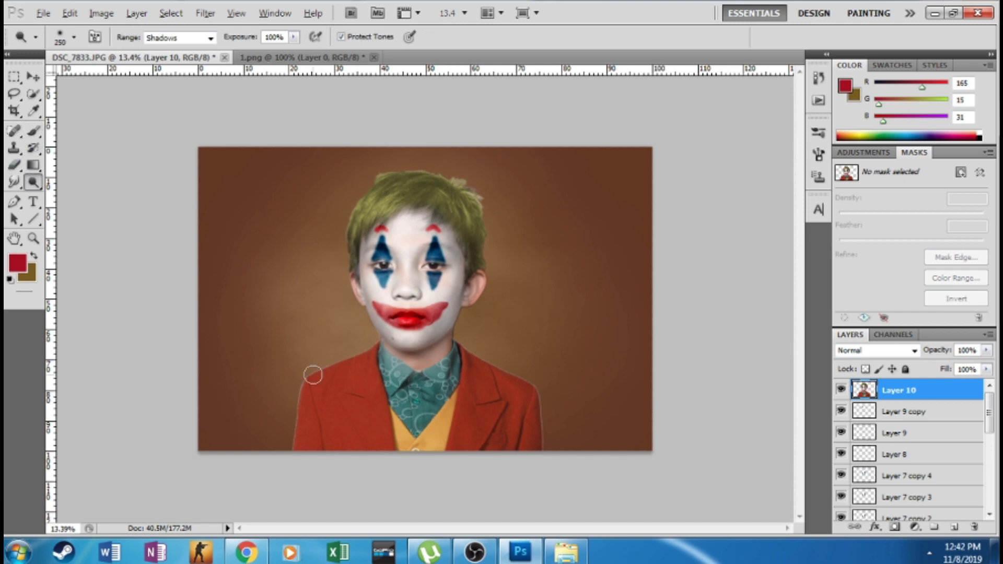
scroll(309, 369, up, 1)
click(178, 37)
click(172, 62)
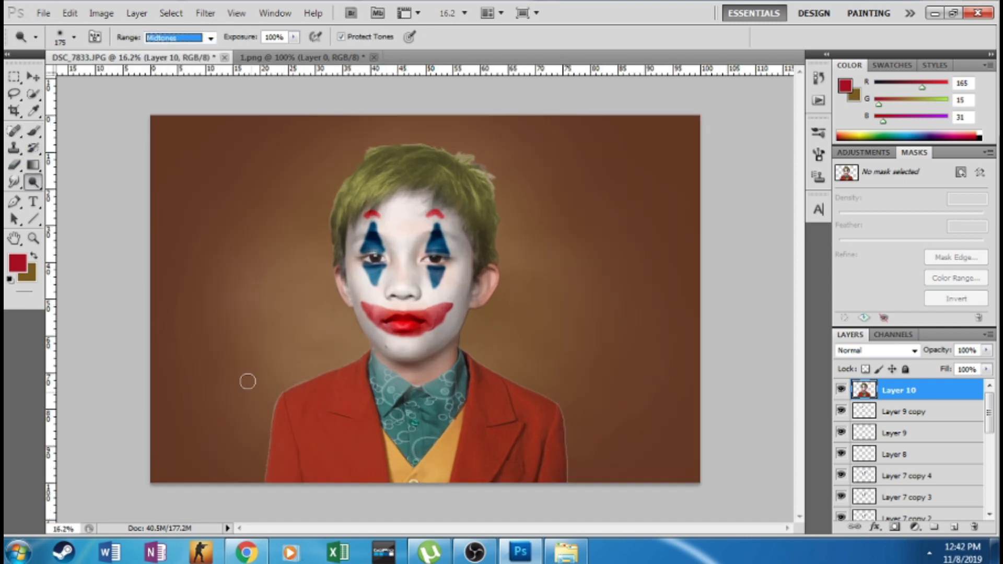
click(180, 38)
click(167, 58)
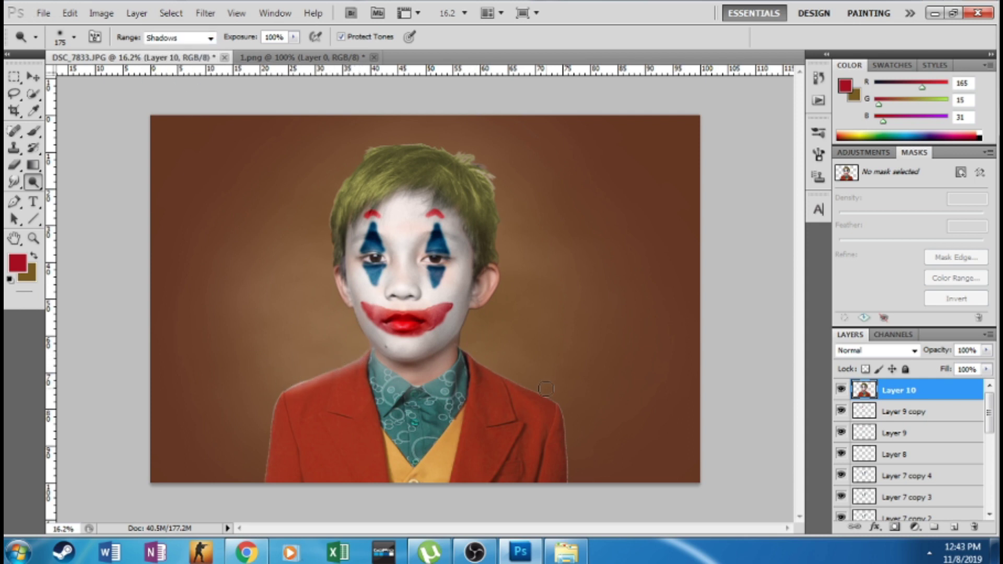
drag(485, 360, 572, 410)
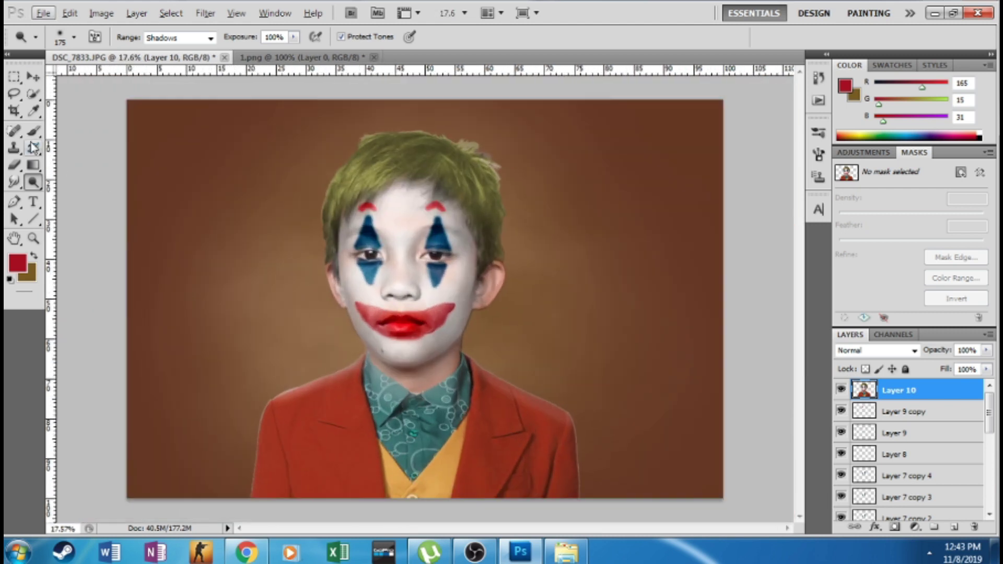
Brighten the jacket's shoulder edges further with the Dodge tool's range set to Highlights
click(180, 37)
click(162, 76)
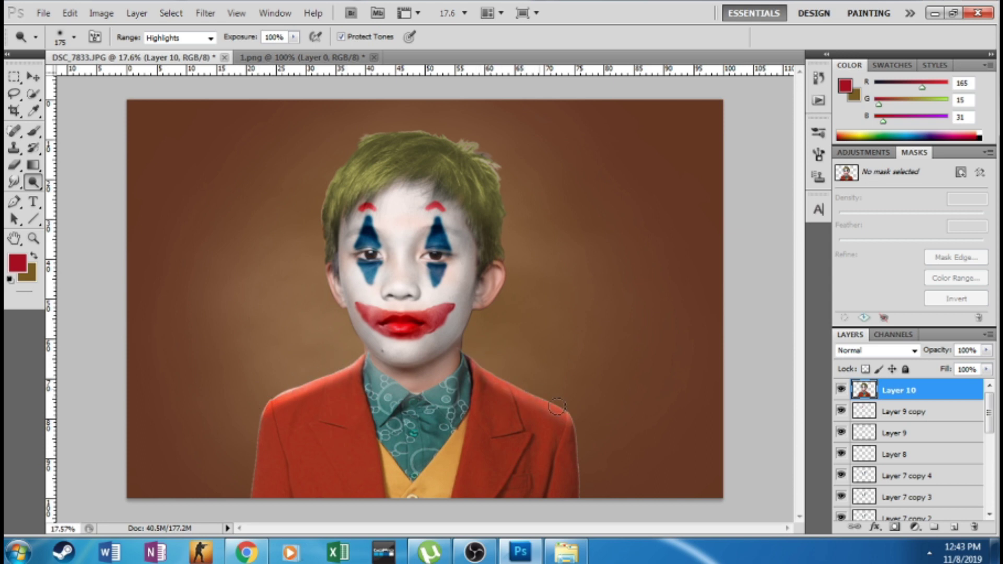
scroll(479, 371, down, 8)
scroll(492, 302, up, 4)
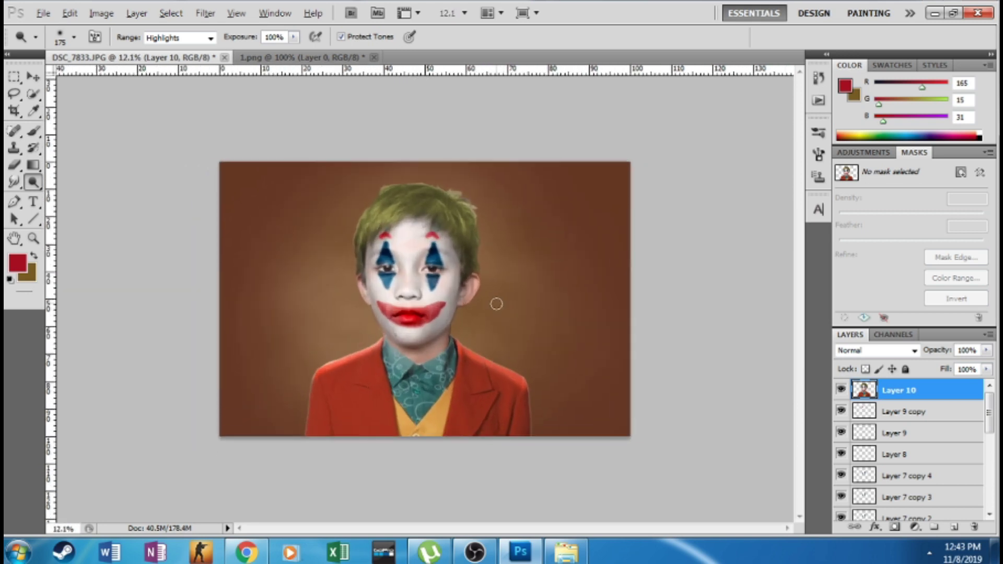
Dodge along the jacket's shoulder with a 300 px brush at 33% exposure
scroll(496, 305, up, 1)
scroll(496, 304, up, 1)
drag(294, 37, 246, 59)
key(bracketright)
key(bracketright)
key(bracketright)
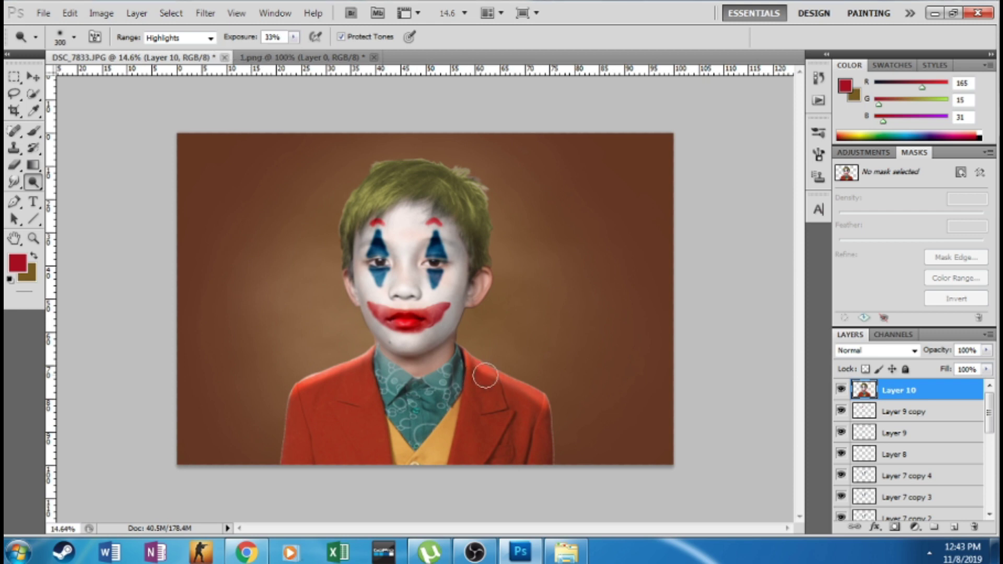
drag(485, 375, 538, 404)
Set the Dodge tool to Midtones at 16% exposure for softer lightening of the jacket
click(294, 38)
drag(294, 50, 282, 52)
click(211, 39)
click(186, 62)
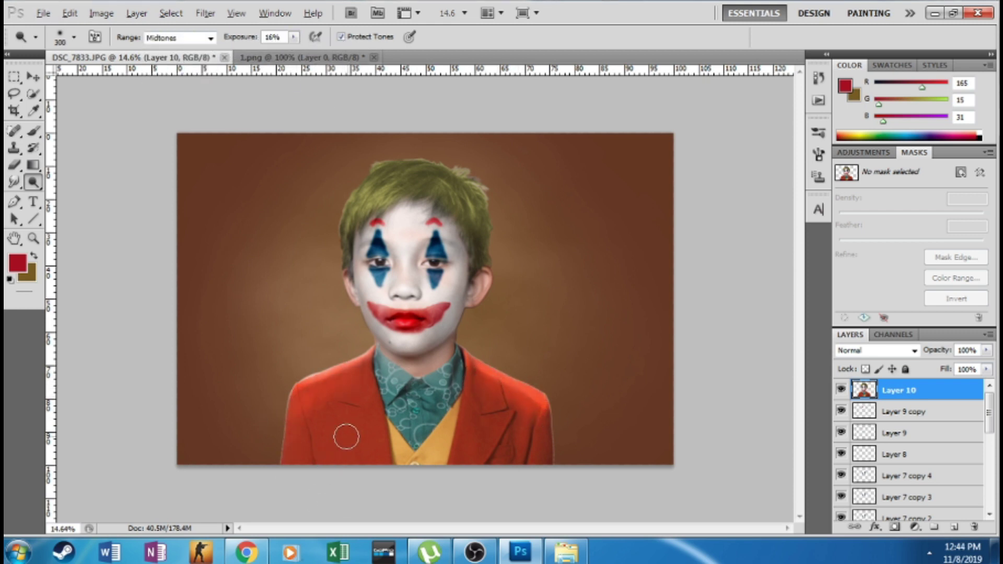
scroll(653, 331, down, 5)
scroll(618, 374, up, 5)
Switch to the Burn tool and size its brush to 500 px
right_click(34, 183)
click(73, 196)
key(bracketleft)
key(bracketleft)
key(bracketleft)
key(bracketleft)
key(bracketleft)
key(bracketleft)
key(bracketleft)
key(bracketleft)
key(bracketleft)
key(bracketleft)
key(bracketleft)
Burn shading into the jacket in Midtones at 14% exposure, undoing the first stroke made at 36%
mouse_move(317, 440)
mouse_down()
mouse_move(358, 455)
mouse_move(304, 405)
mouse_up()
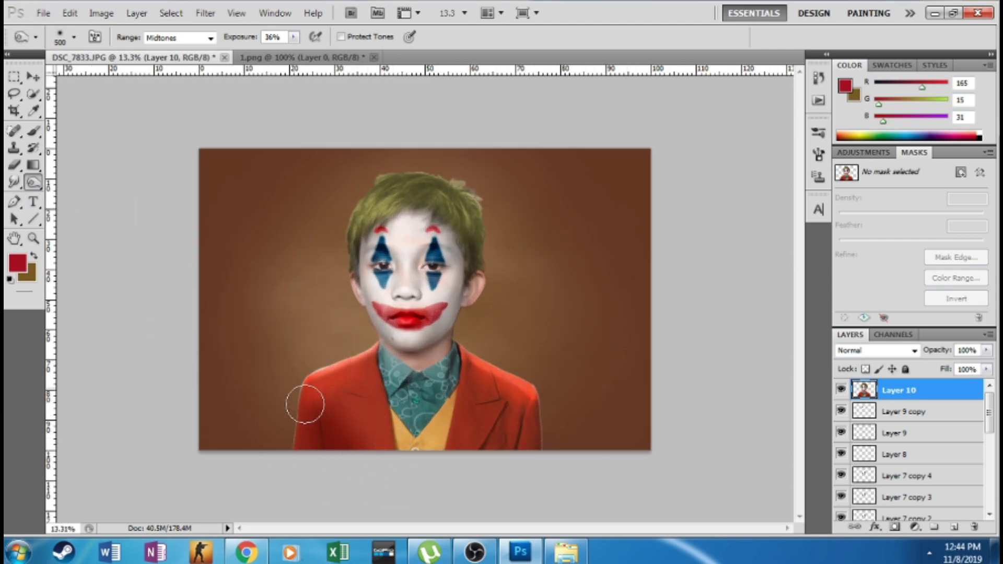
key(ctrl+z)
drag(294, 38, 277, 49)
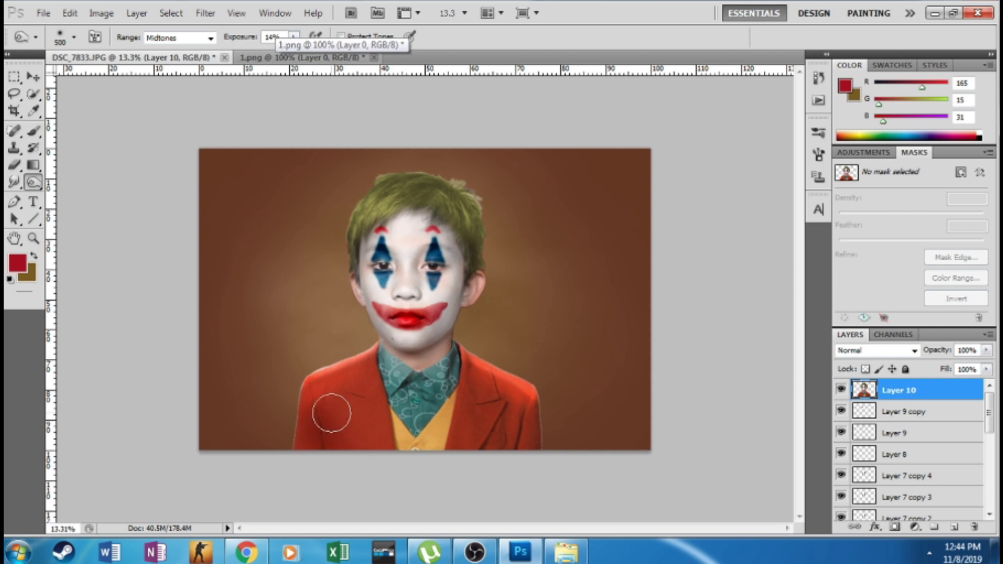
key(bracketright)
key(bracketright)
key(bracketright)
key(bracketright)
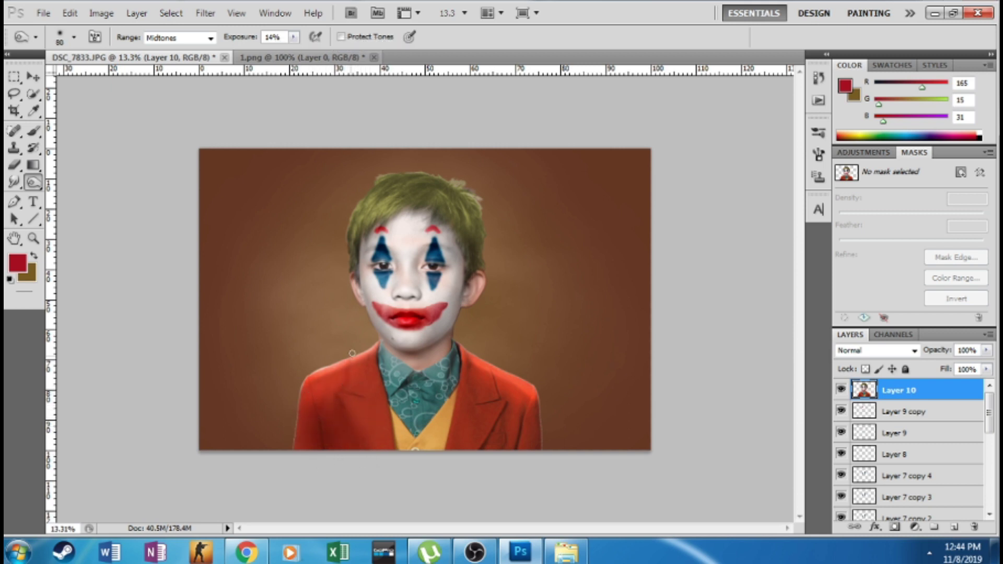
Deepen the jacket's lapel lines and sleeve shading with 80 px and 250 px Burn brushes
scroll(430, 413, up, 7)
scroll(589, 392, down, 3)
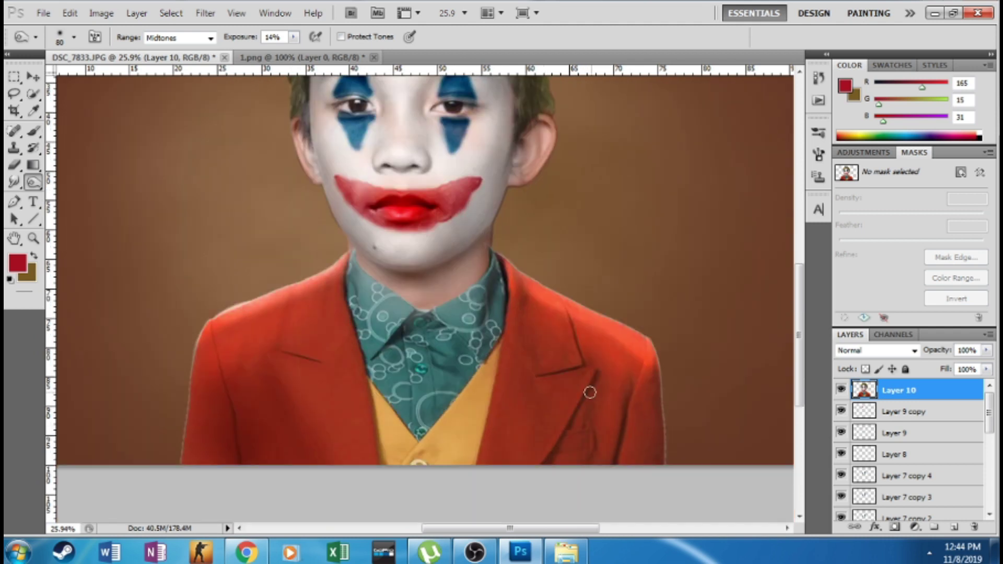
key(bracketleft)
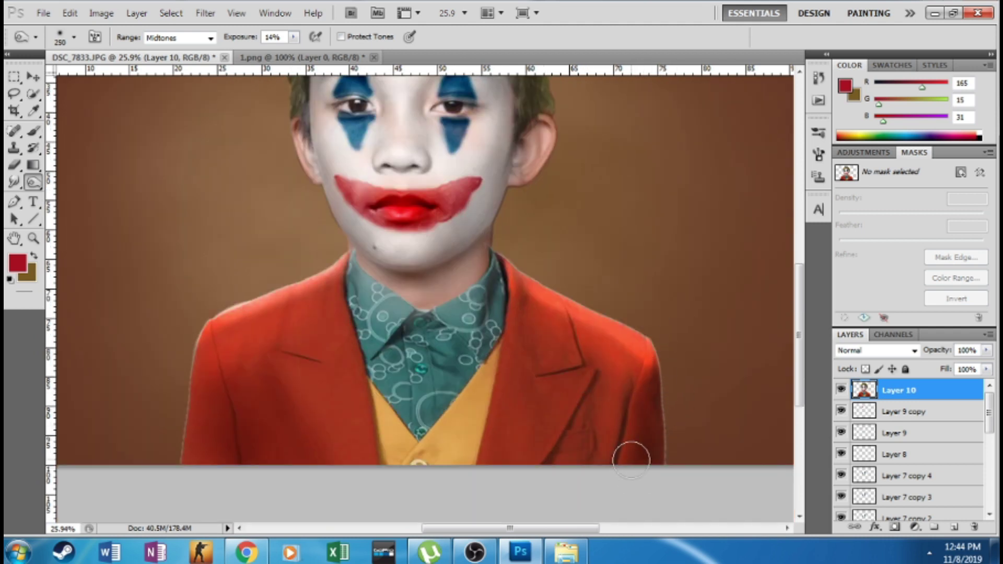
key(bracketright)
key(bracketright)
scroll(497, 470, down, 2)
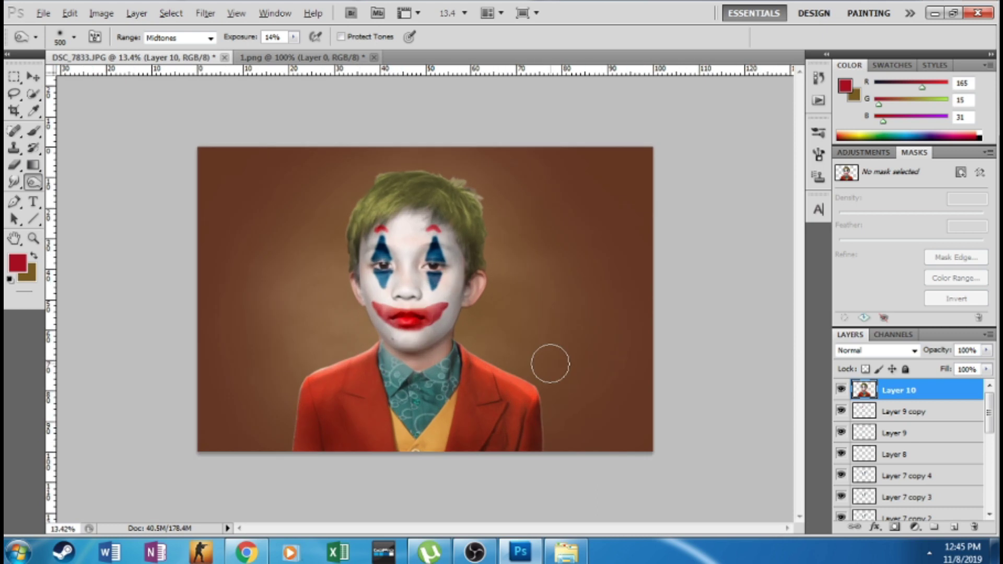
Darken the shadows of the face and eye makeup with a 200 px Burn tool set to Shadows at 14% exposure
scroll(481, 351, up, 2)
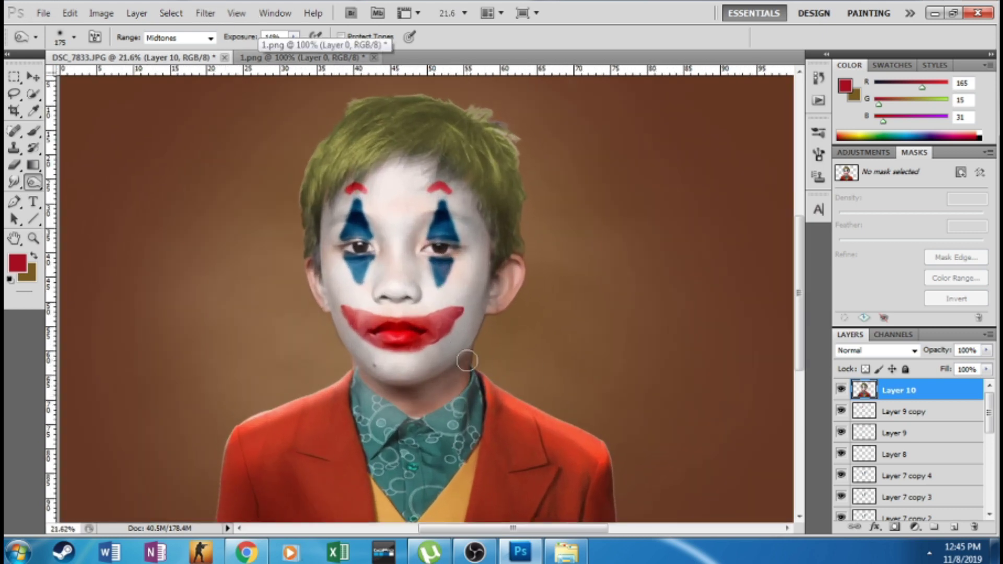
scroll(478, 339, up, 1)
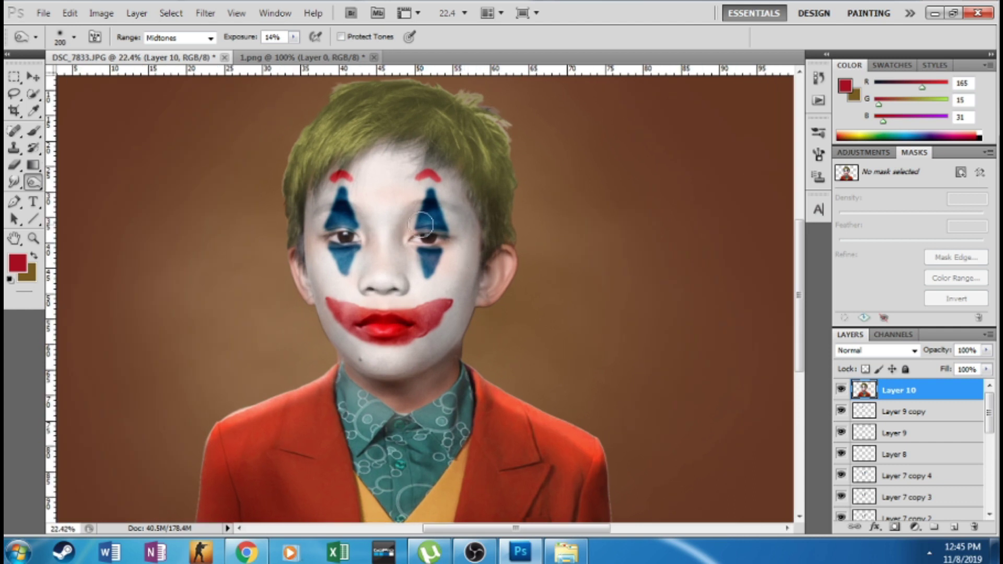
click(179, 37)
click(160, 63)
key(bracketright)
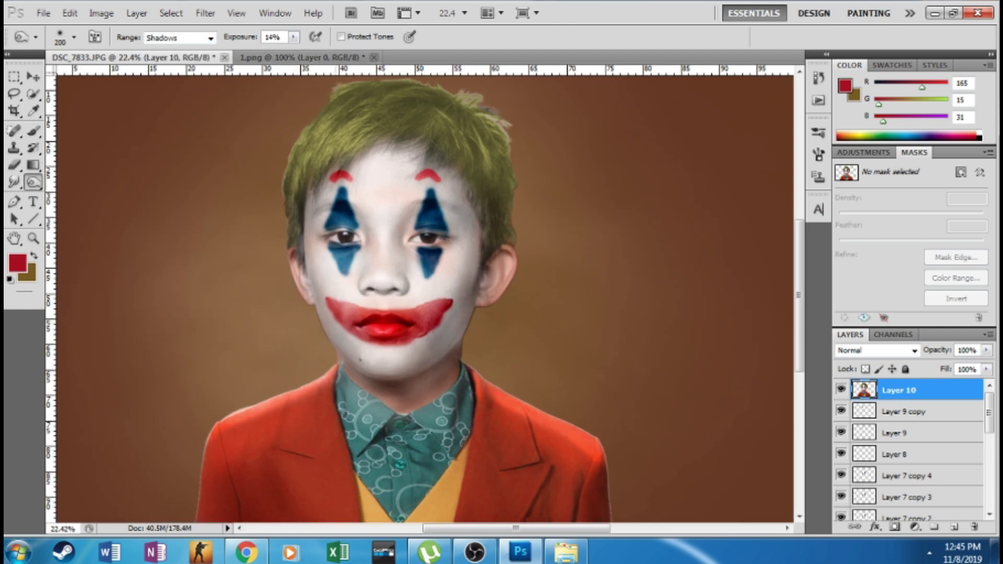
key(bracketright)
key(bracketright)
key(bracketright)
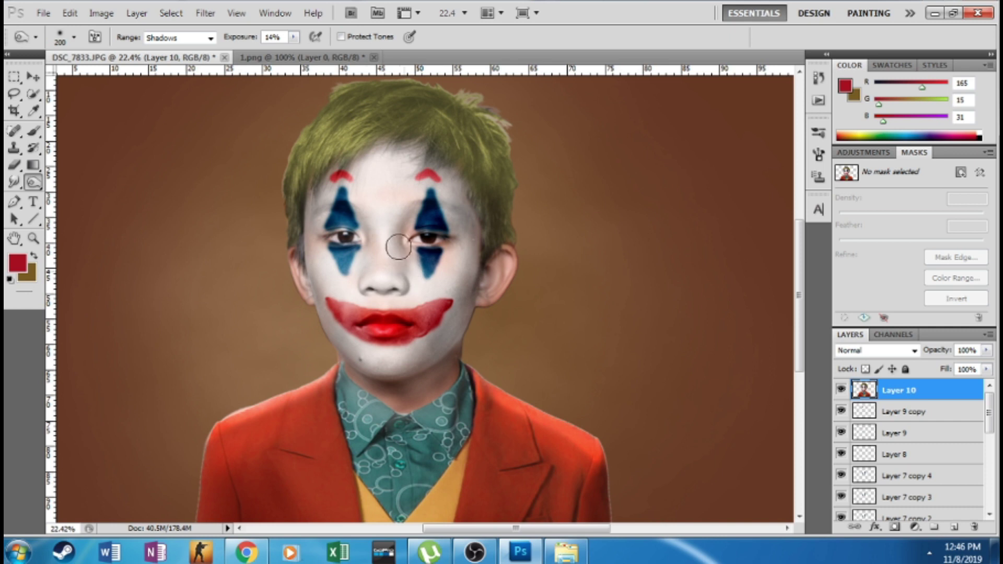
scroll(458, 320, down, 2)
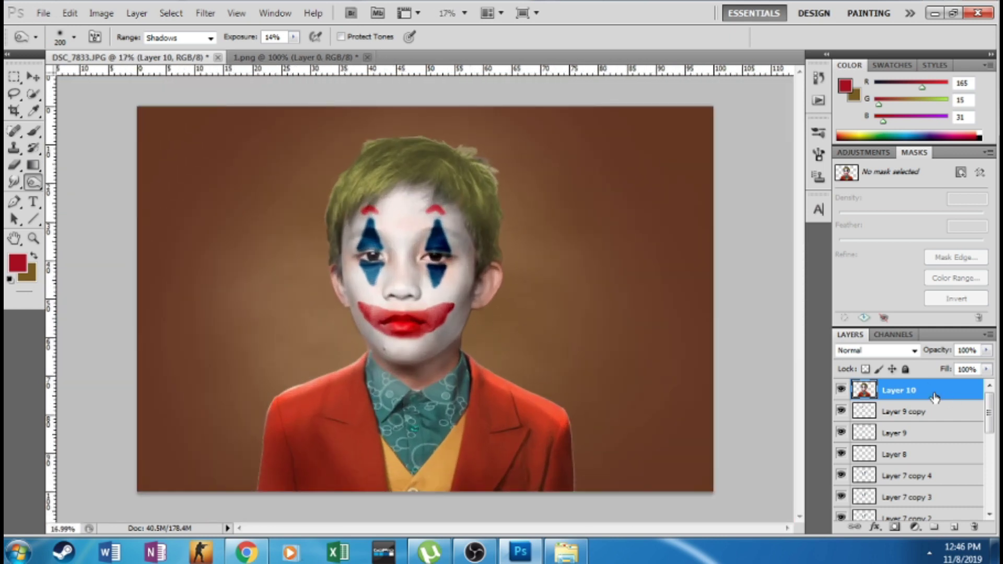
Duplicate Layer 10 and darken the copy with Levels, setting the black input to 27 and lowering the midtones
key(ctrl+j)
key(ctrl+l)
drag(624, 395, 633, 395)
drag(529, 394, 548, 394)
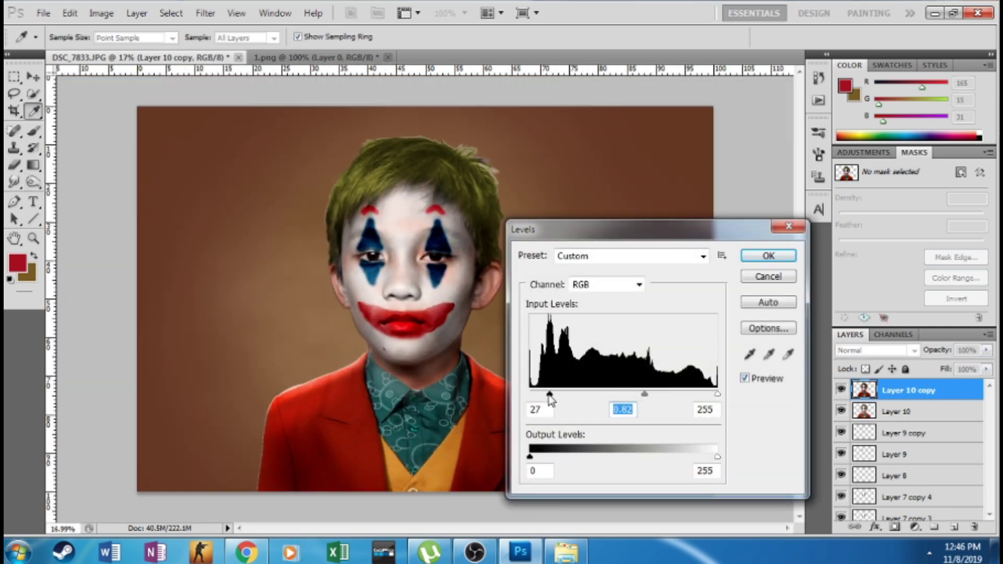
drag(645, 394, 659, 395)
click(768, 255)
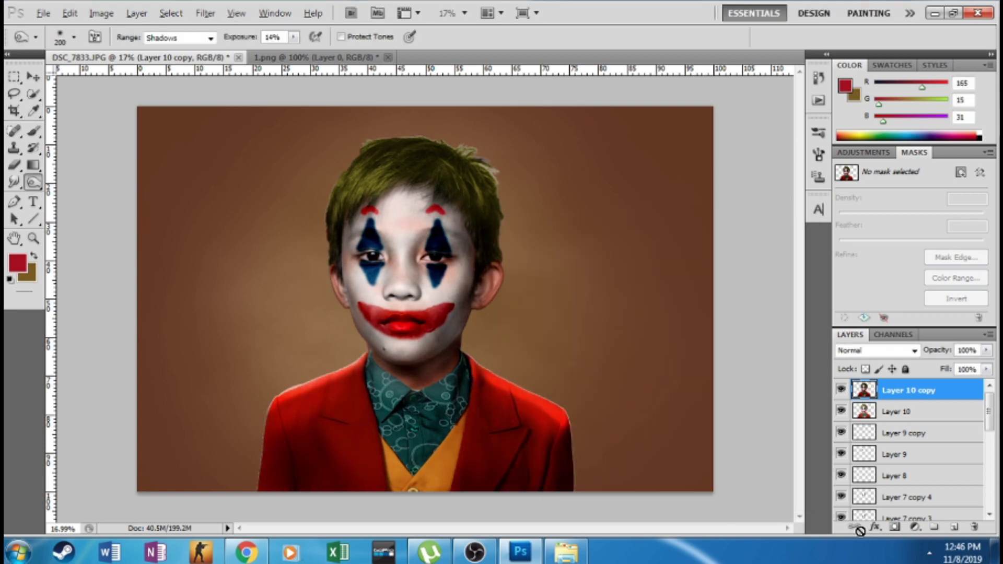
Hide the darkened copy behind a black layer mask and set the white Brush to 700 px
alt+click(894, 526)
key(b)
key(bracketright)
key(bracketright)
key(bracketright)
key(bracketright)
key(bracketright)
key(bracketright)
key(bracketright)
key(bracketright)
key(bracketright)
key(bracketright)
key(bracketright)
key(bracketright)
key(bracketright)
key(bracketright)
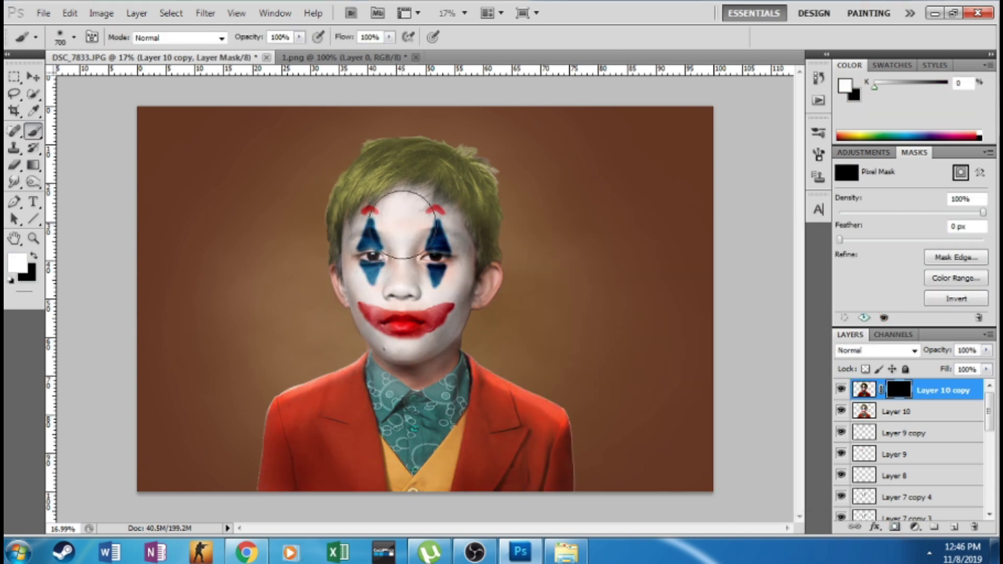
Reveal the darkened copy over the forehead, cheeks and jaw by painting white on its mask with a 250 px Brush at 12% opacity
click(407, 214)
mouse_move(403, 245)
mouse_down()
mouse_move(460, 334)
mouse_move(446, 350)
mouse_up()
key(ctrl+z)
key(1)
key(2)
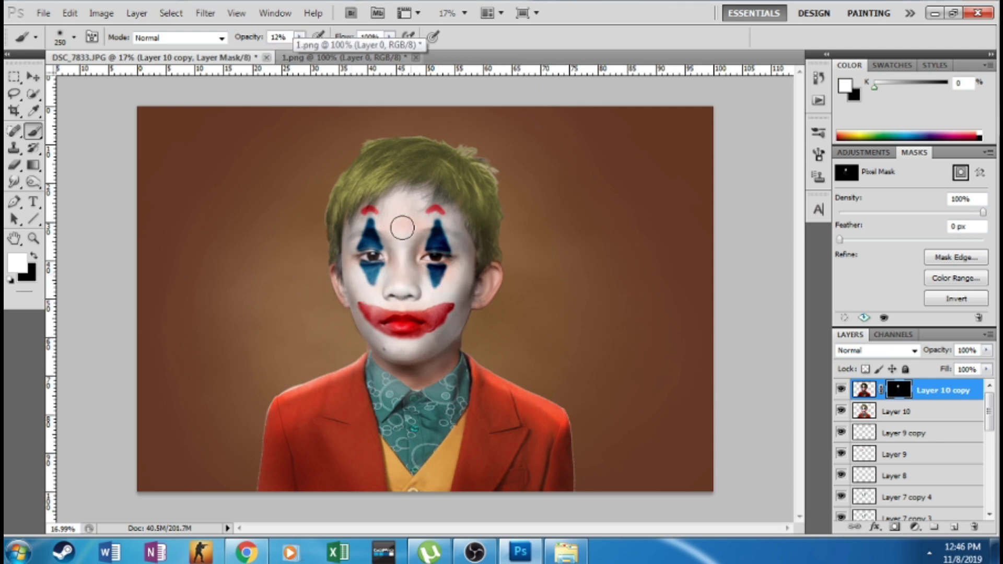
drag(465, 254, 421, 365)
scroll(444, 302, down, 3)
scroll(444, 302, up, 3)
key(ctrl+i)
drag(348, 252, 356, 283)
scroll(472, 307, up, 1)
scroll(472, 307, down, 1)
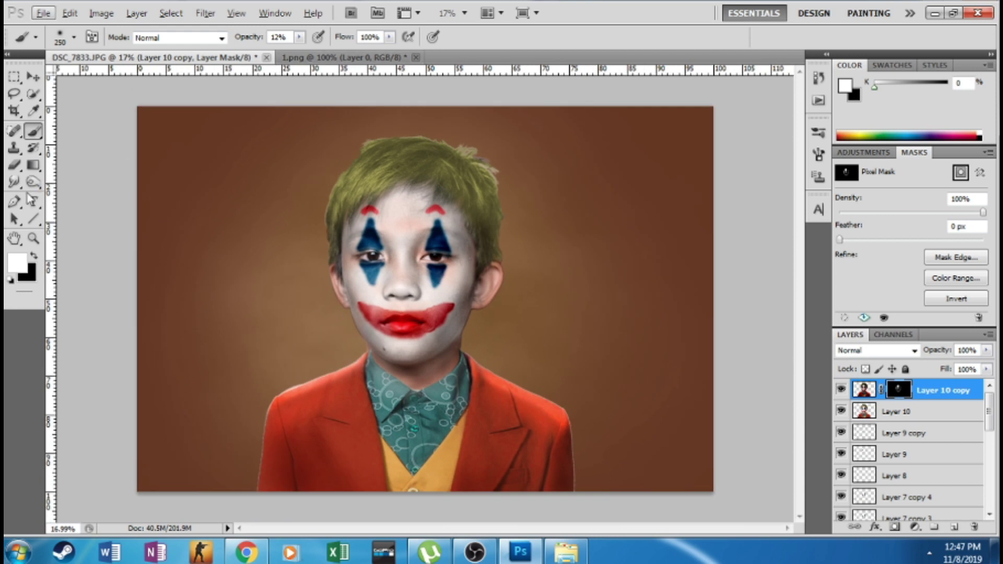
Add a new Normal-mode layer above the masked copy and set a dark red foreground (RGB 165, 15, 31) with Brush opacity 100%
click(955, 527)
click(20, 261)
click(979, 186)
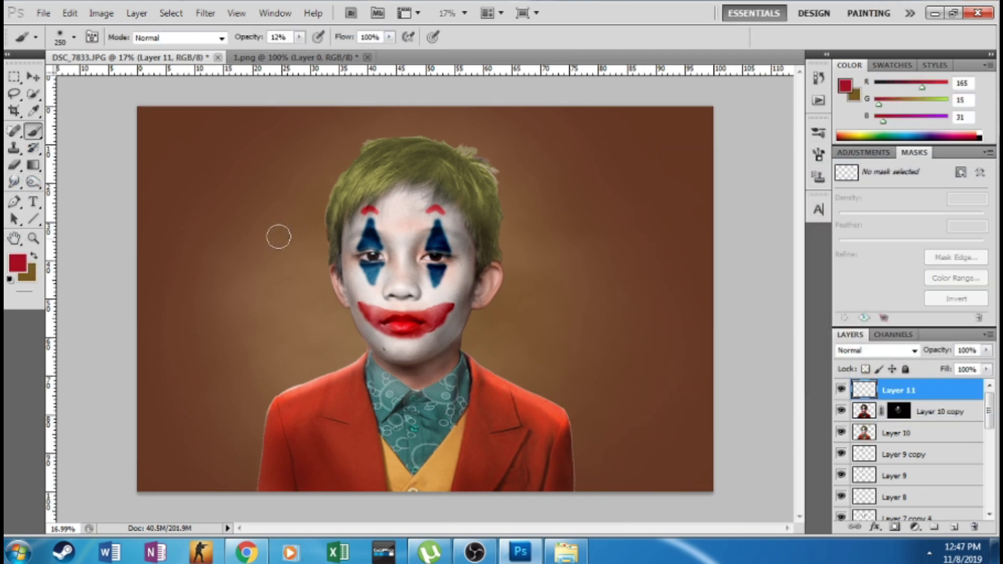
click(876, 350)
click(857, 196)
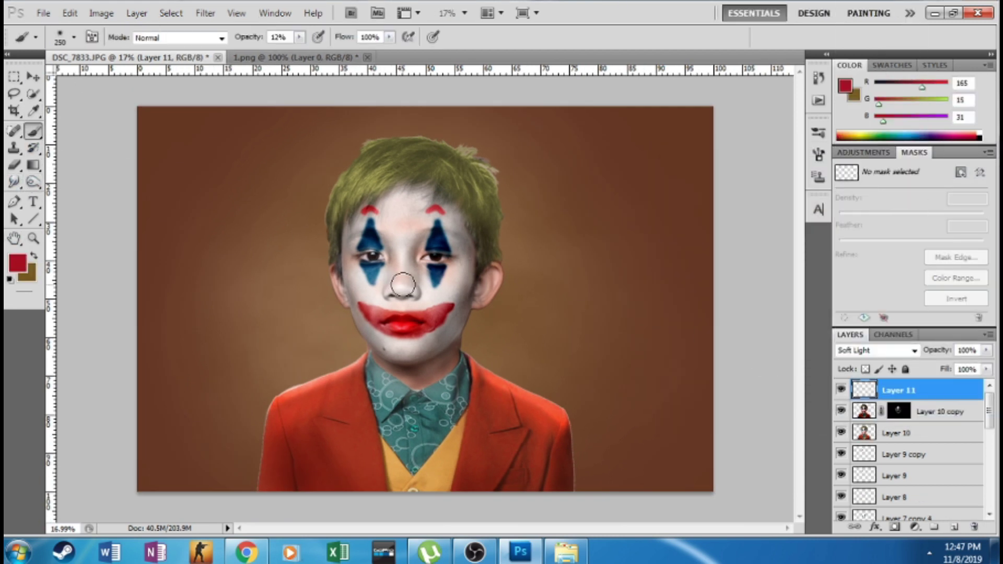
drag(299, 36, 382, 71)
scroll(403, 287, up, 2)
click(874, 350)
click(862, 7)
Paint the tip of the nose red with an 80 px Brush and set the layer's blend mode to Soft Light
click(398, 285)
key(bracketleft)
key(bracketleft)
key(bracketleft)
mouse_move(390, 268)
mouse_down()
mouse_move(380, 294)
mouse_move(415, 294)
mouse_move(400, 275)
mouse_up()
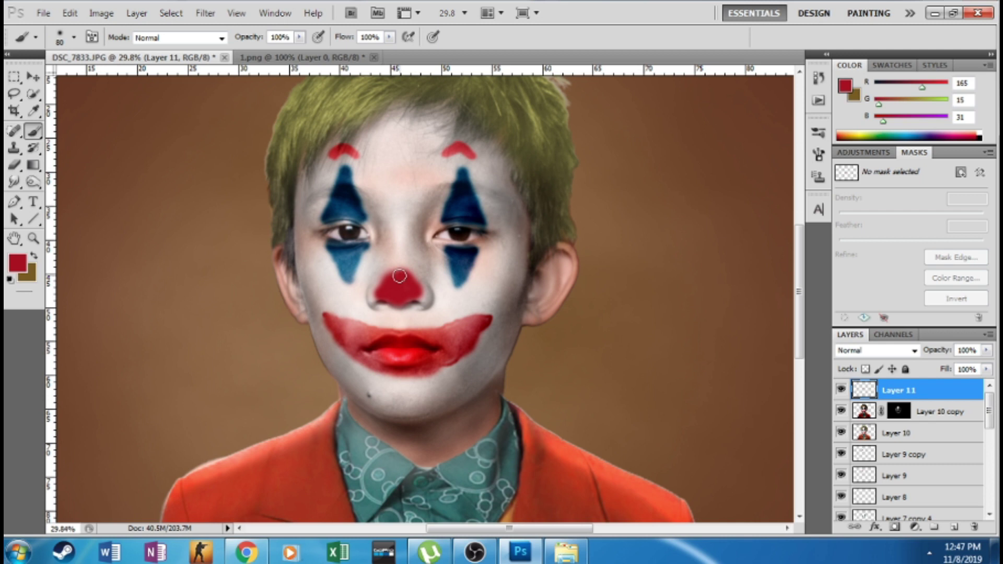
click(874, 350)
click(867, 182)
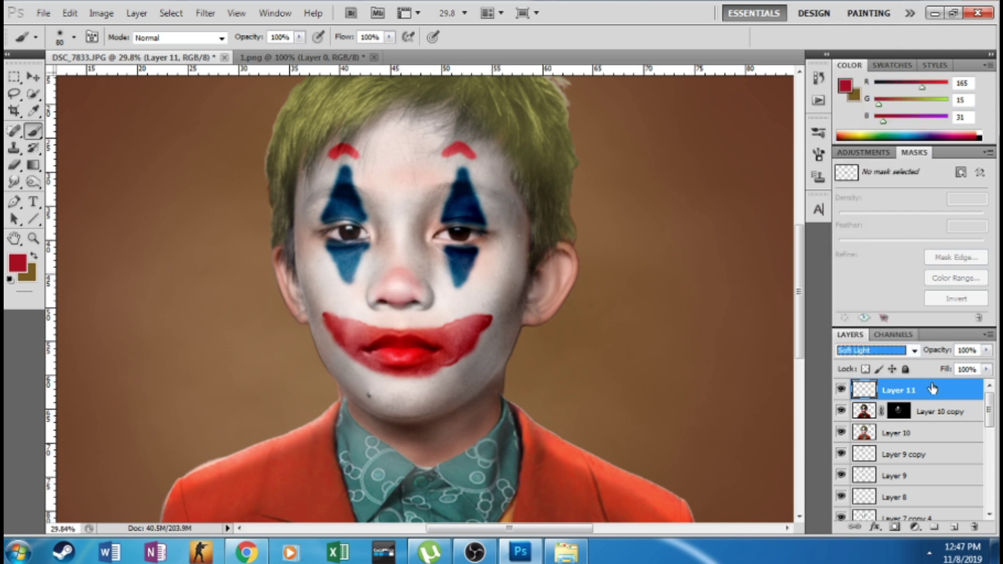
Duplicate the red nose layer three times to intensify its colour
key(ctrl+j)
key(ctrl+j)
key(ctrl+j)
key(alt)
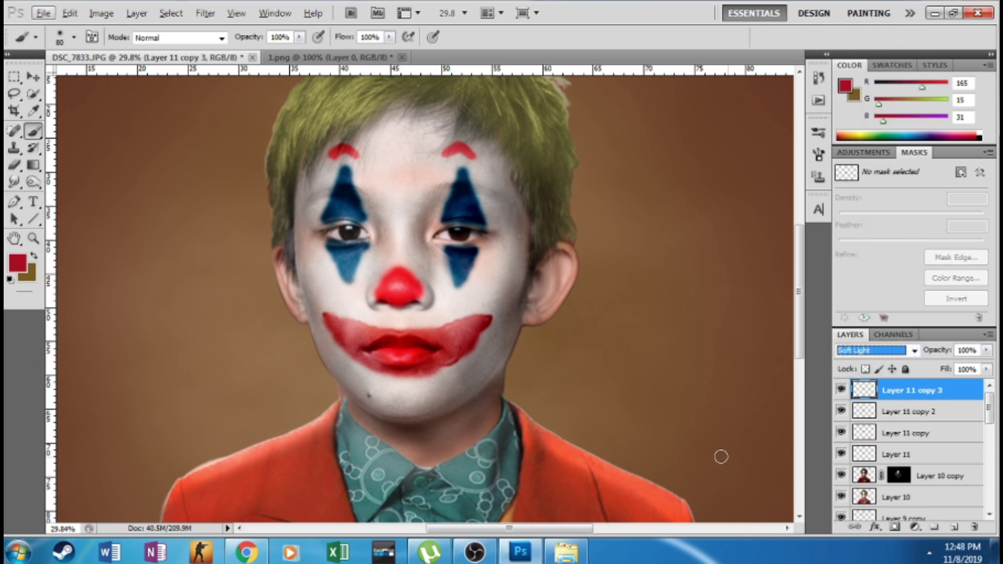
Lower the opacity of Layer 11 copy 2 to 40% to soften the red nose
key(alt+bracketleft)
key(v)
key(ctrl+0)
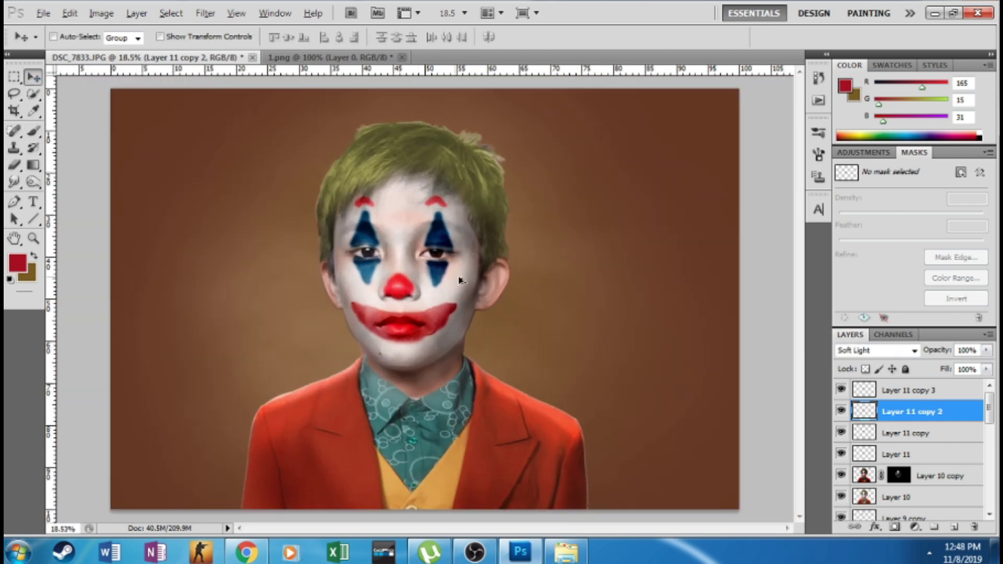
scroll(459, 278, down, 5)
scroll(480, 278, up, 4)
drag(986, 351, 947, 372)
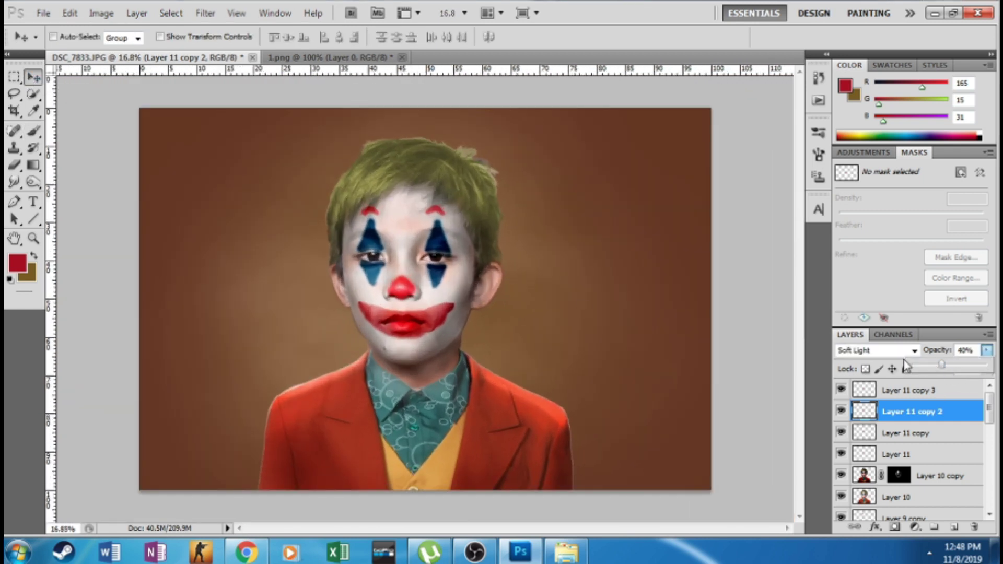
key(ctrl+j)
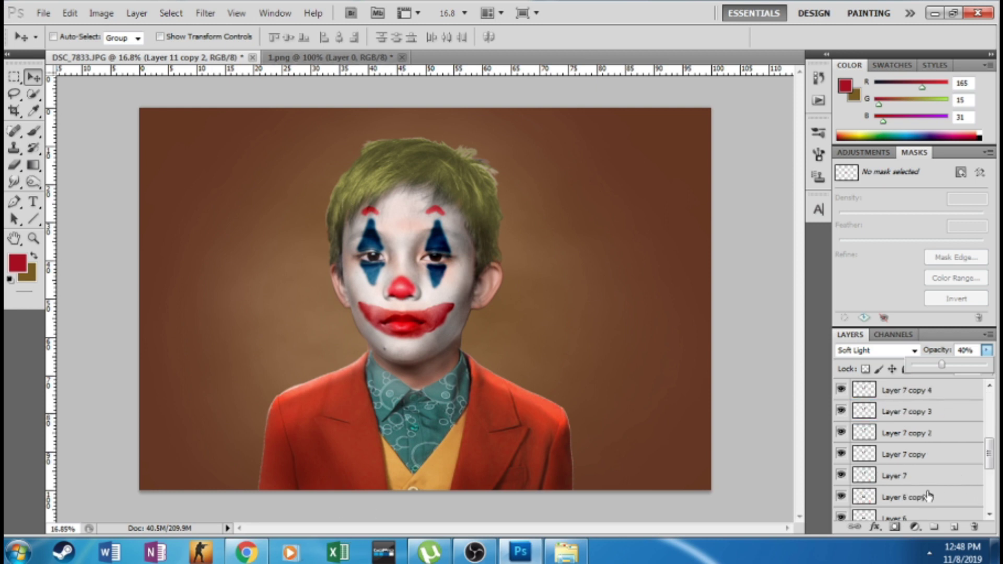
Darken the brown background on Layer 1 with Hue/Saturation, setting Lightness to -49
key(alt+comma)
key(ctrl+u)
drag(800, 421, 766, 427)
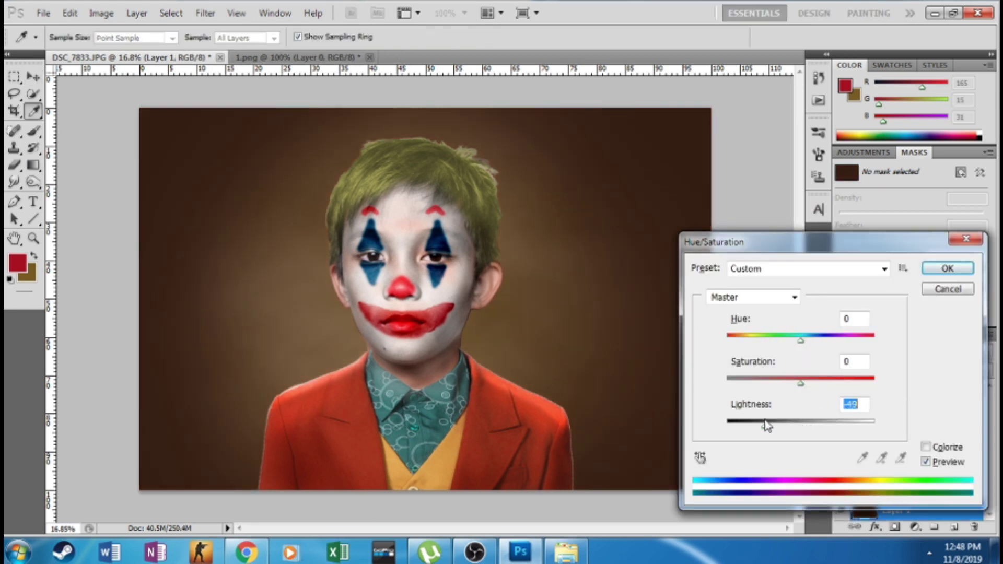
click(947, 268)
key(v)
scroll(89, 320, down, 3)
scroll(613, 349, up, 3)
scroll(551, 347, down, 2)
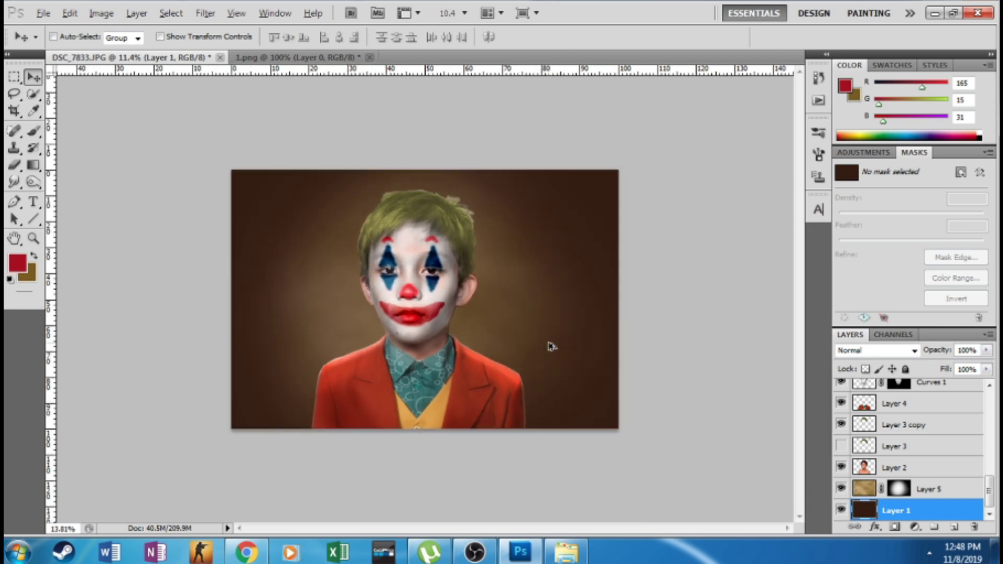
scroll(552, 346, up, 3)
scroll(555, 345, down, 1)
drag(988, 482, 987, 400)
click(970, 398)
key(ctrl+shift+alt+e)
key(ctrl+z)
scroll(909, 458, up, 4)
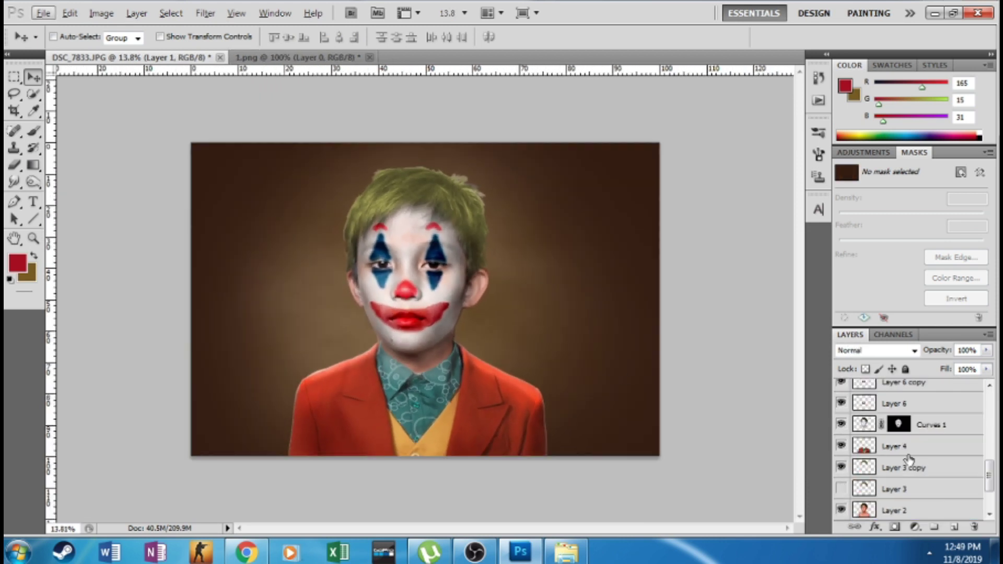
scroll(555, 244, up, 2)
scroll(555, 244, down, 2)
scroll(920, 433, up, 2)
scroll(921, 433, down, 1)
scroll(919, 438, down, 3)
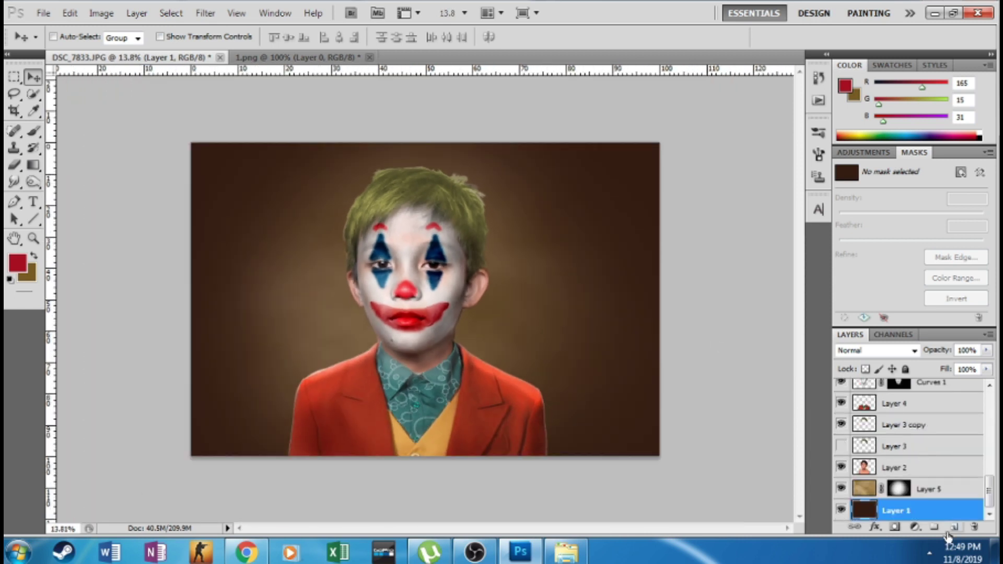
Hide the background layers, stamp the visible figure into a new layer on top of the stack, and show the background again
click(841, 515)
scroll(888, 470, up, 5)
click(945, 392)
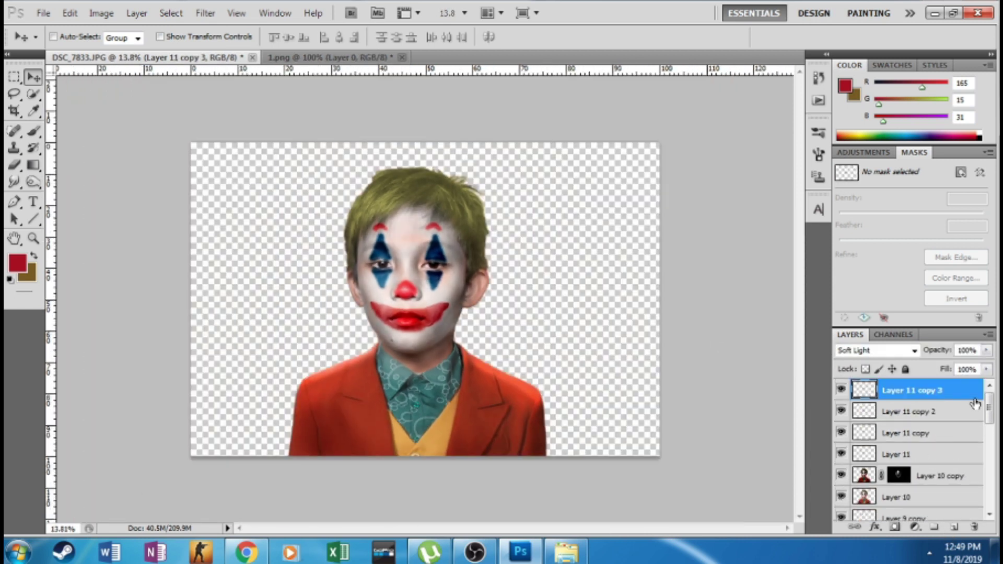
key(ctrl+shift+alt+e)
scroll(976, 404, down, 5)
click(841, 509)
scroll(846, 503, up, 5)
Hide Layer 10 copy, Layer 10, Curves 1, Layer 4 and Layer 2 beneath the merged figure, and set the Eraser to 100% opacity
scroll(491, 162, up, 2)
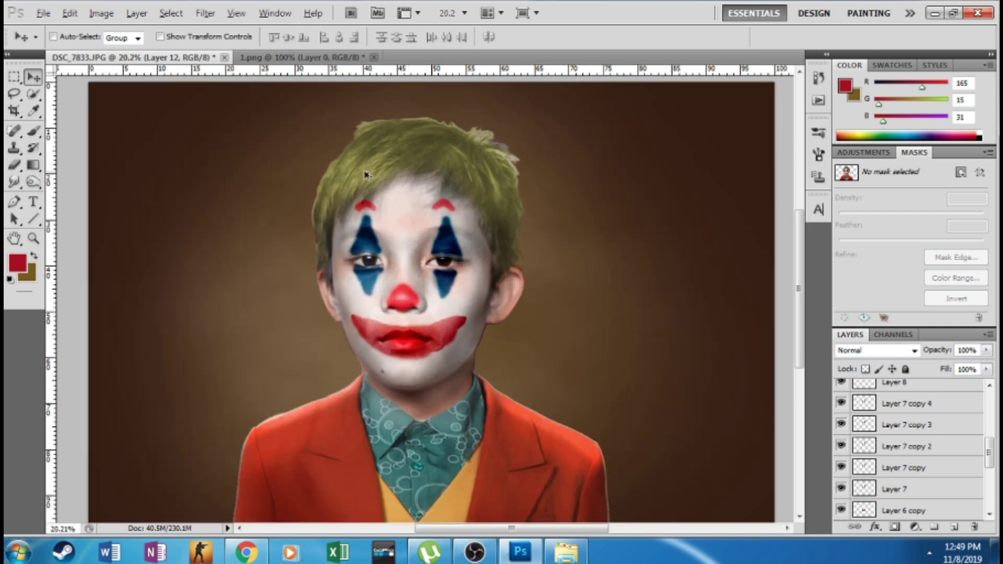
scroll(490, 162, down, 1)
scroll(551, 194, up, 3)
key(e)
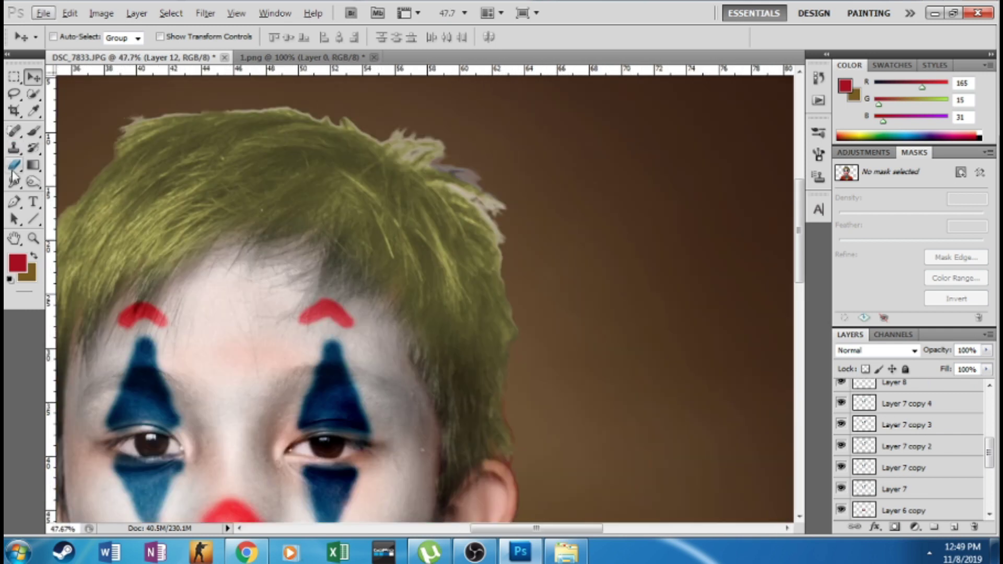
scroll(903, 404, up, 4)
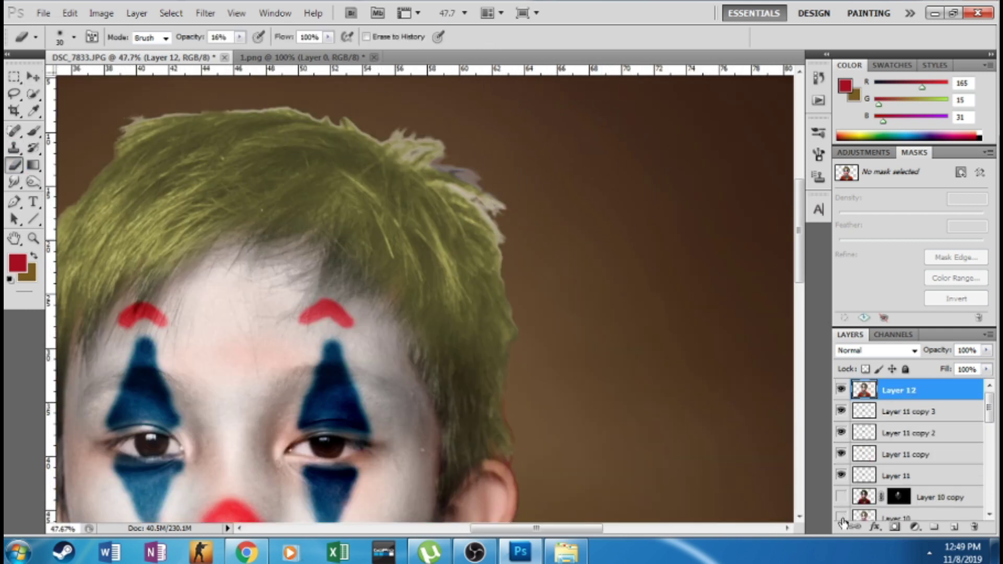
scroll(849, 486, down, 5)
click(841, 474)
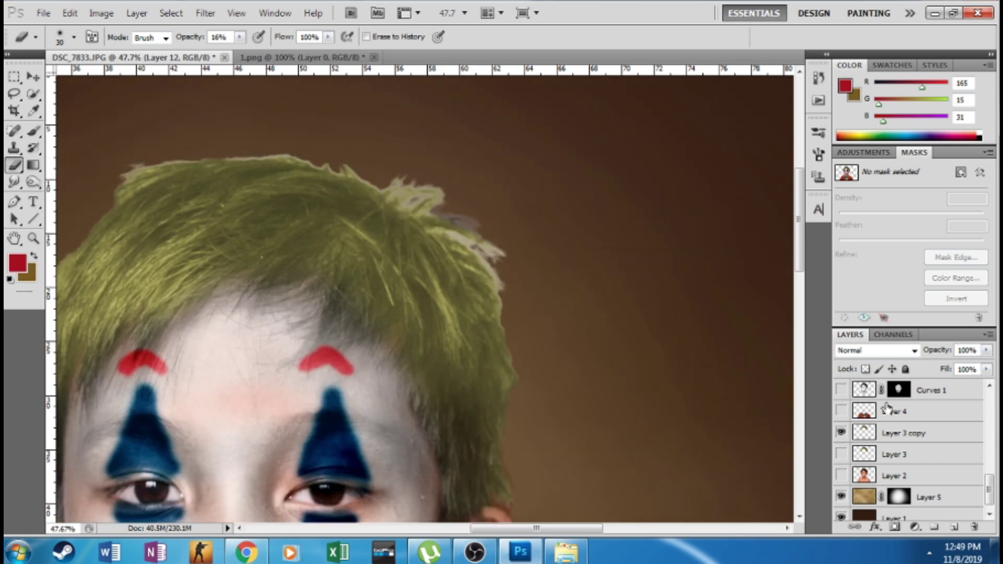
scroll(886, 408, up, 5)
key(0)
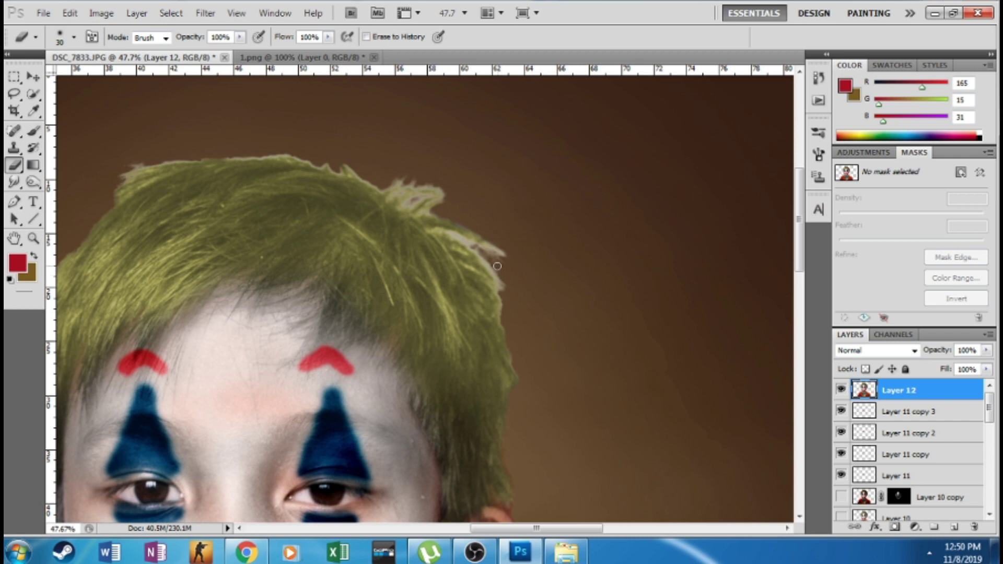
Duplicate Layer 12, turn the copy white by raising Hue/Saturation Lightness to its maximum, and place it beneath Layer 12
scroll(497, 266, down, 4)
key(ctrl+j)
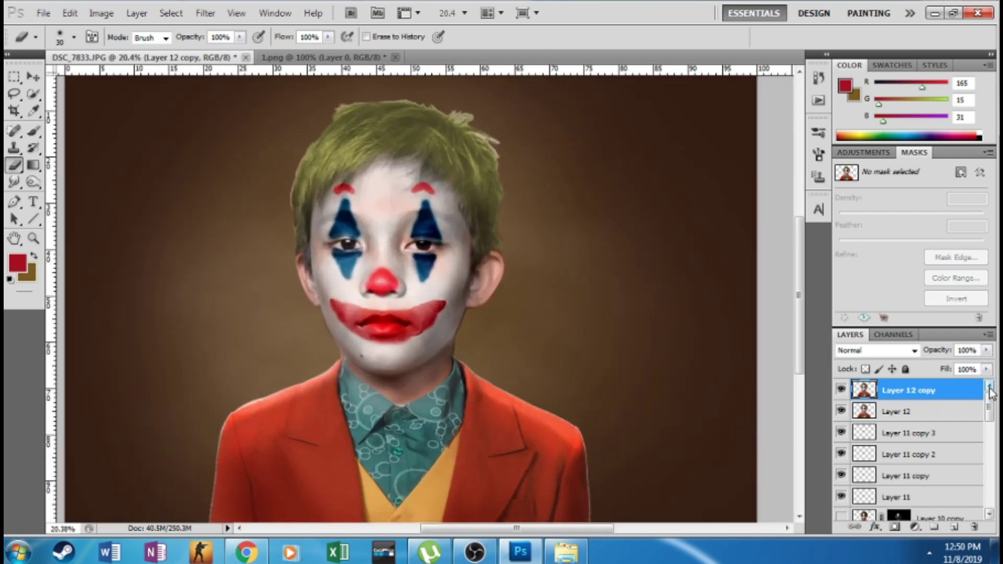
key(ctrl+u)
drag(801, 425, 877, 428)
click(948, 270)
drag(928, 392, 930, 423)
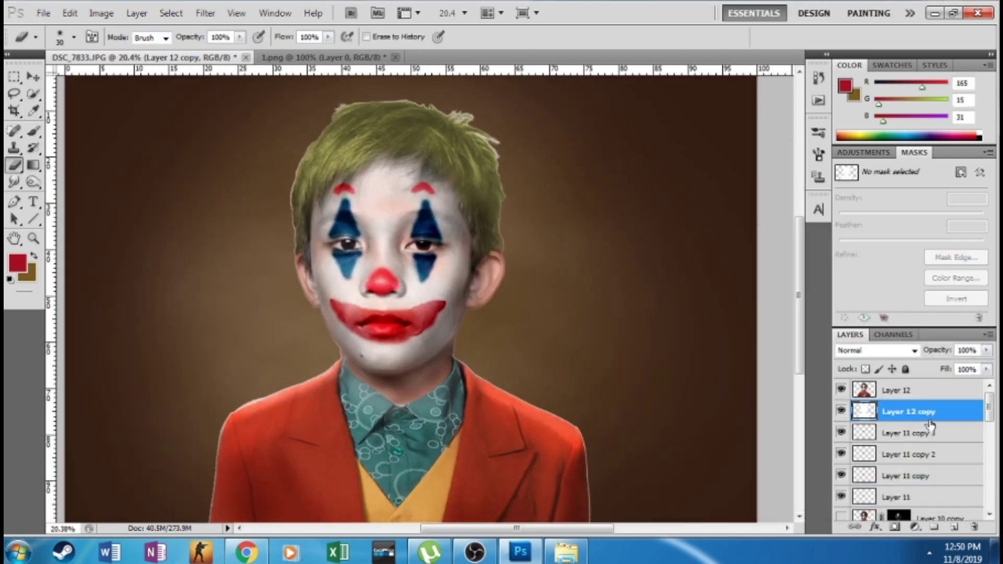
Pull fine white strands outward from the right side of the hair using a 3 px Smudge tool at 99% strength
click(14, 182)
scroll(503, 184, up, 1)
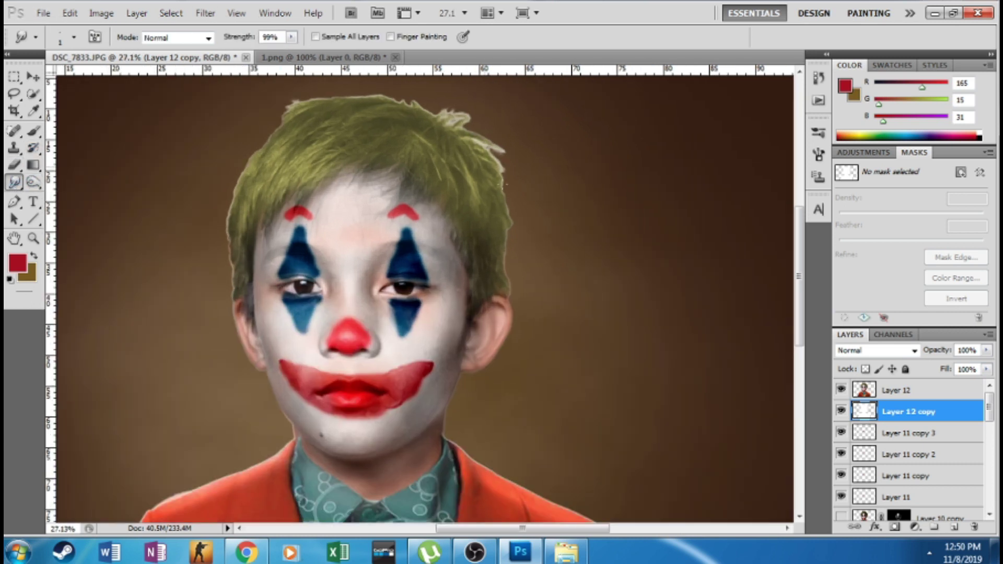
click(74, 38)
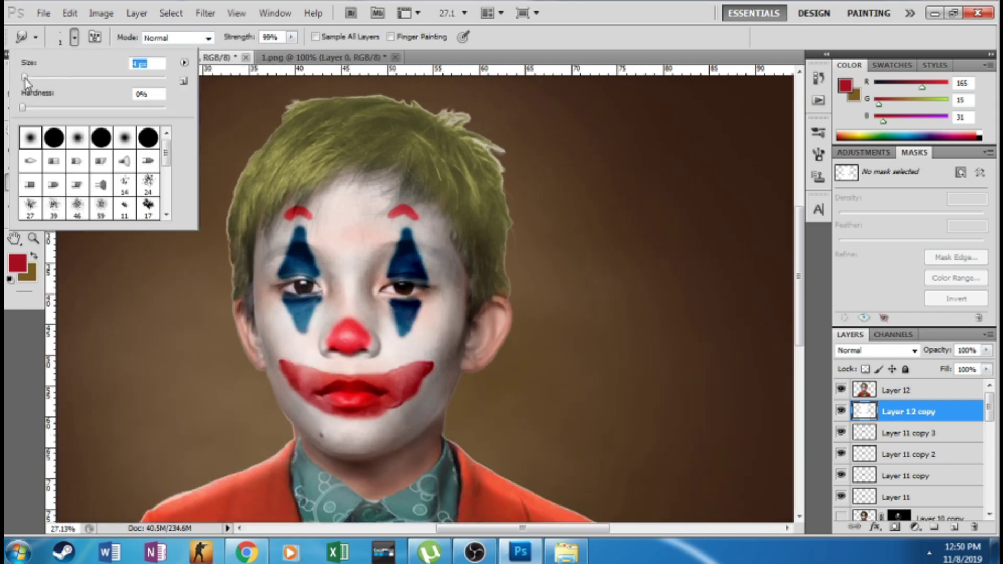
click(533, 151)
scroll(503, 222, up, 3)
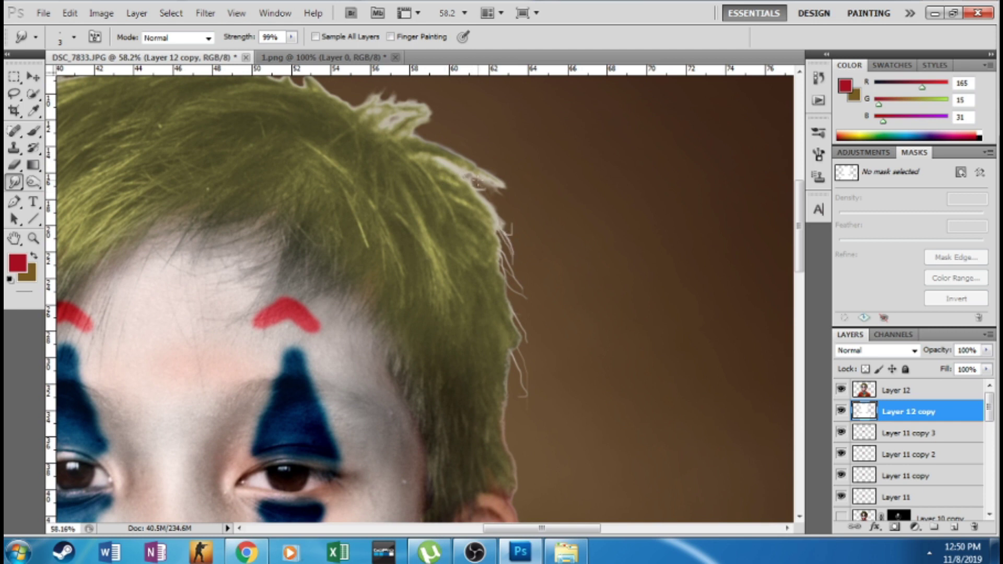
scroll(422, 142, down, 3)
scroll(530, 172, up, 4)
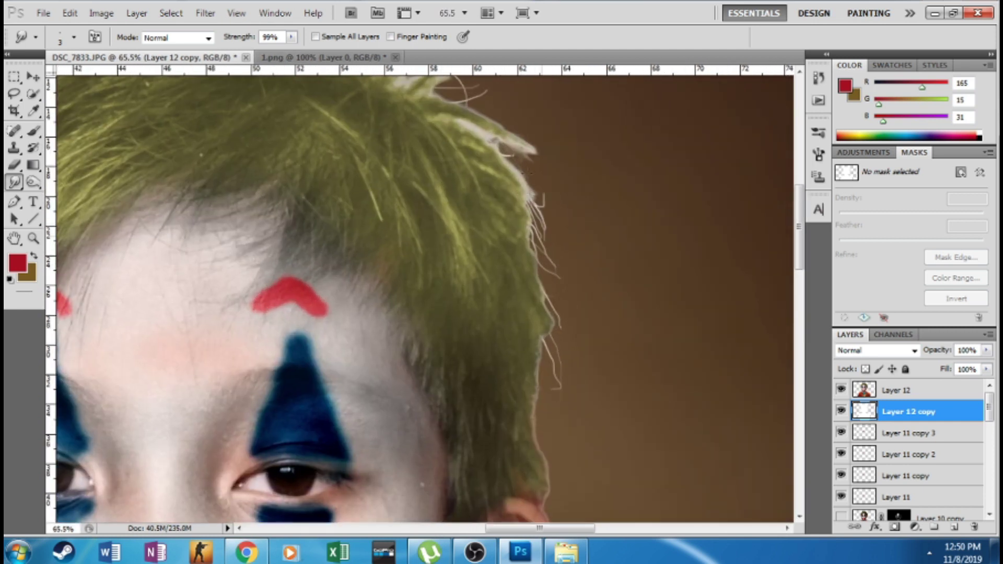
scroll(497, 320, down, 1)
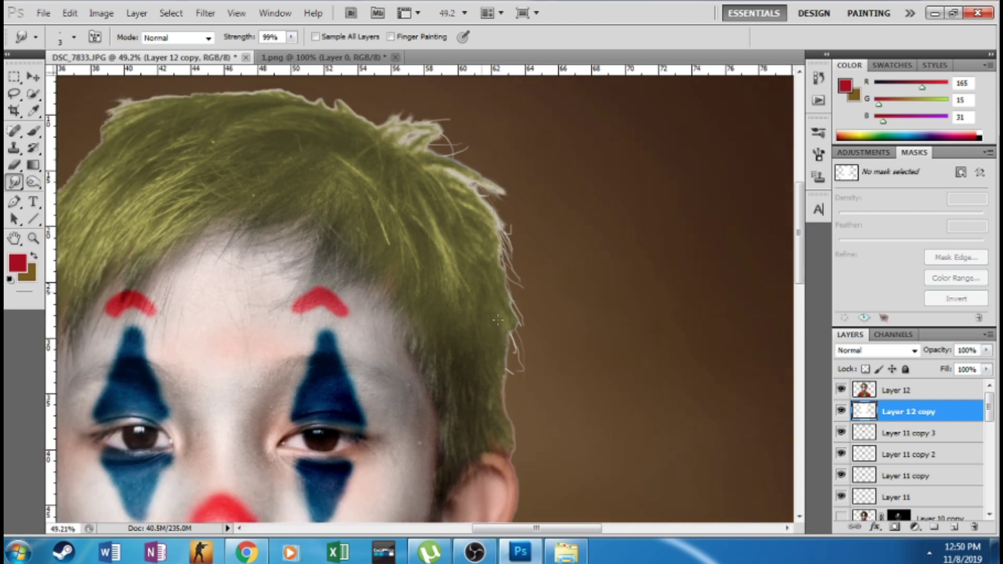
scroll(488, 319, up, 1)
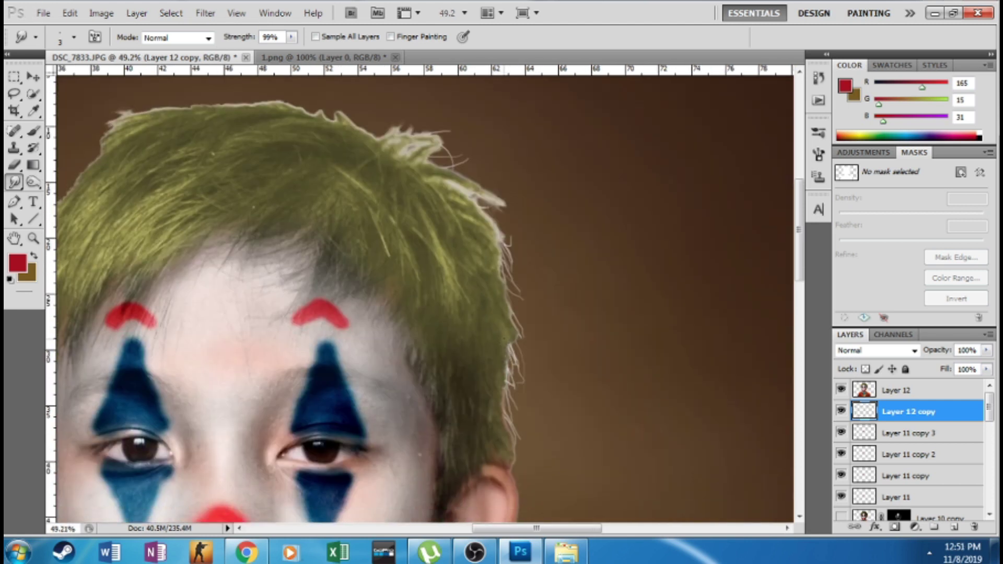
Smudge fine white strands outward along the upper-right crown of the hair
scroll(509, 292, down, 2)
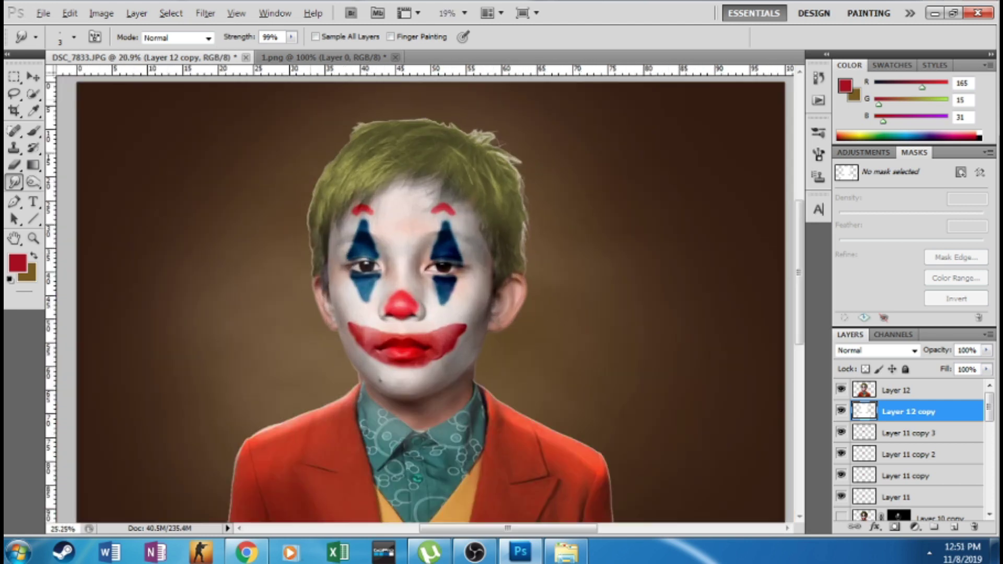
scroll(582, 277, up, 3)
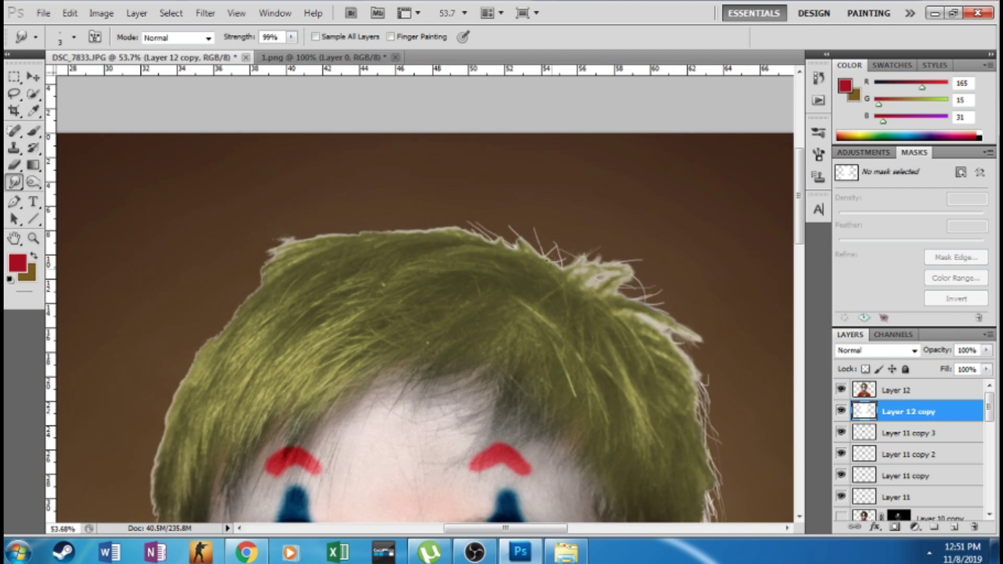
scroll(528, 157, down, 4)
Smudge fine white strands outward along the lower-left side of the hair on Layer 12 copy
scroll(290, 214, up, 2)
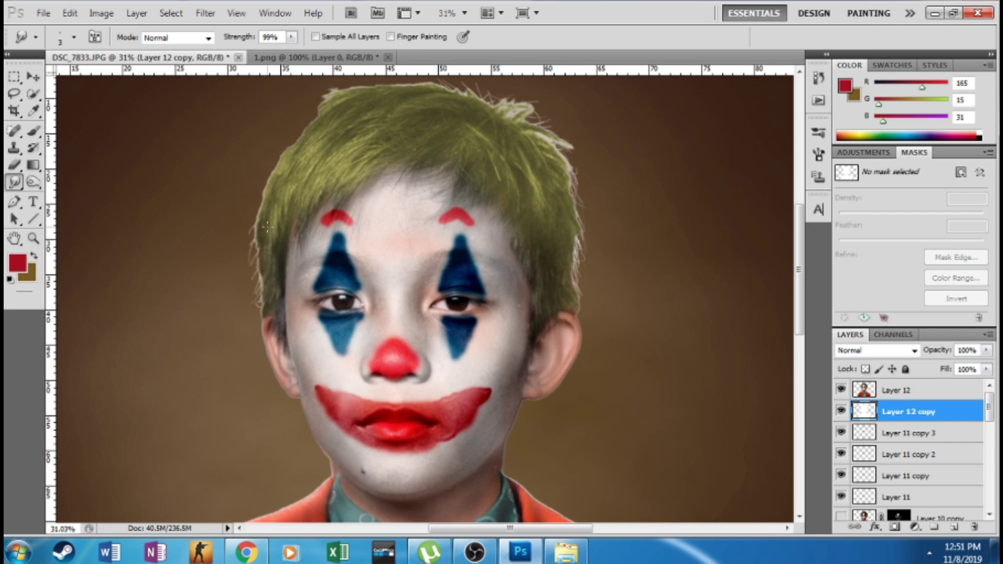
scroll(267, 226, up, 2)
scroll(248, 257, up, 2)
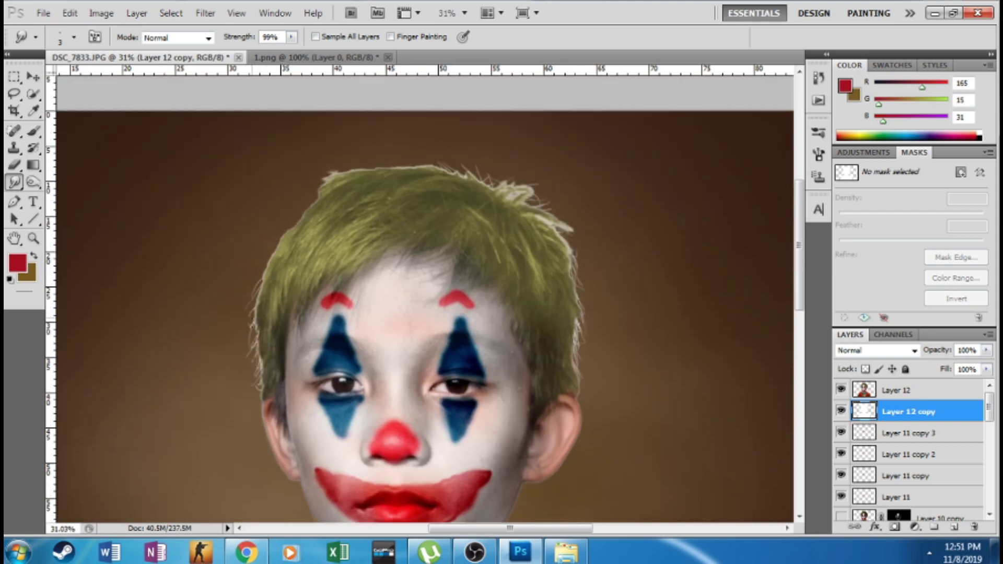
scroll(277, 257, up, 2)
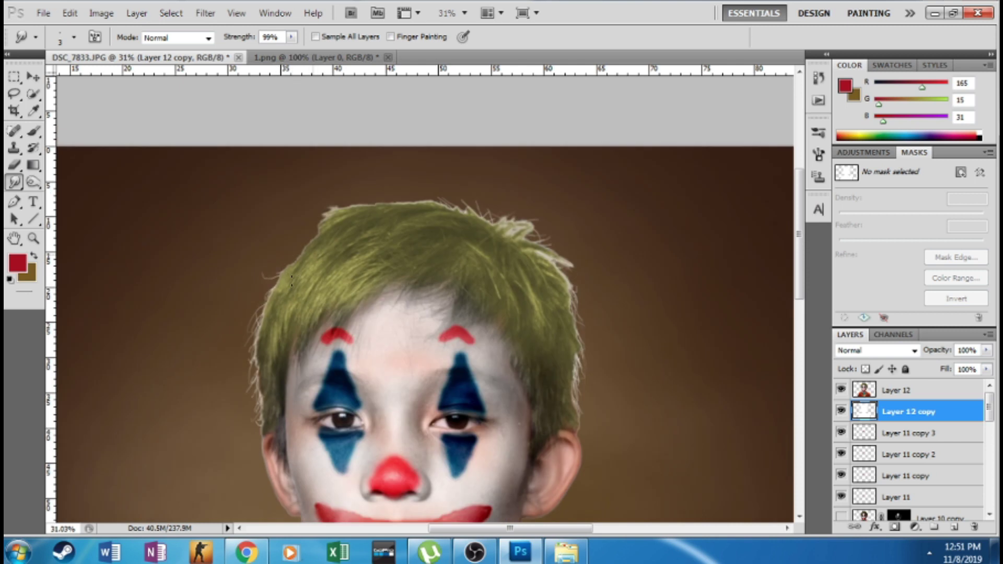
scroll(290, 280, up, 3)
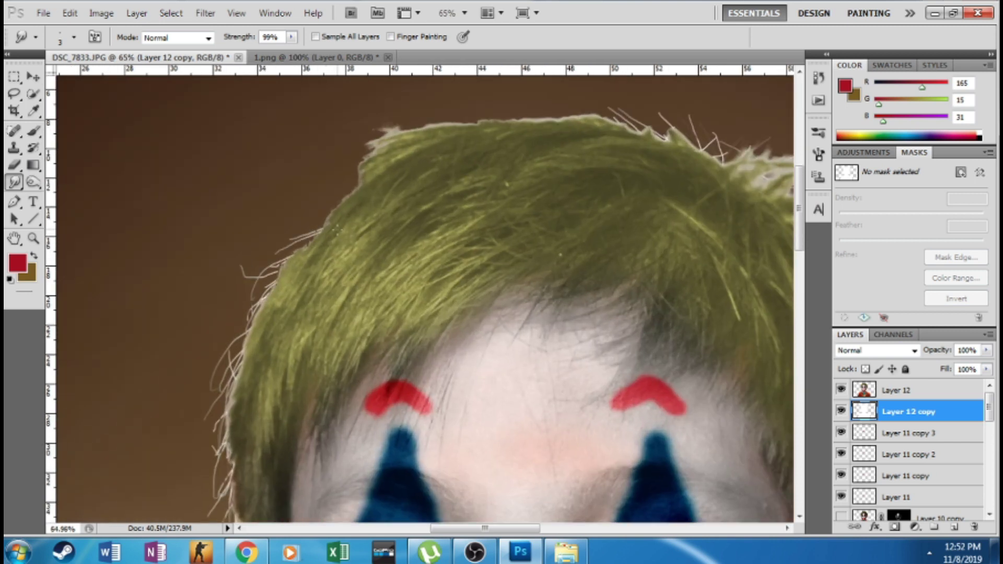
Pull fine white strands outward along the upper-left curve and top crown of the hair with the Smudge tool
scroll(353, 249, up, 1)
drag(355, 202, 320, 236)
scroll(370, 224, down, 8)
scroll(410, 199, up, 8)
drag(268, 169, 234, 201)
drag(269, 172, 237, 200)
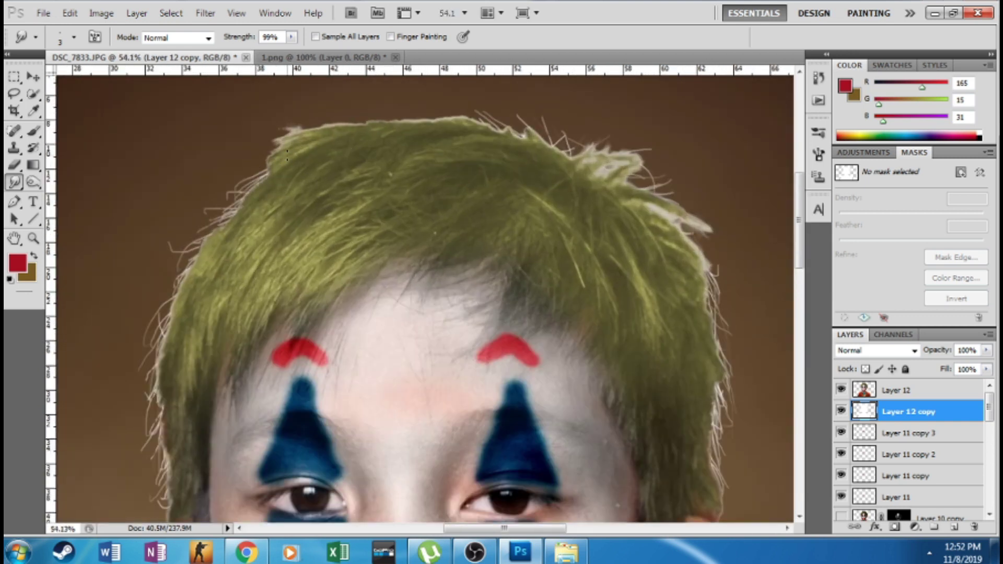
scroll(559, 189, up, 3)
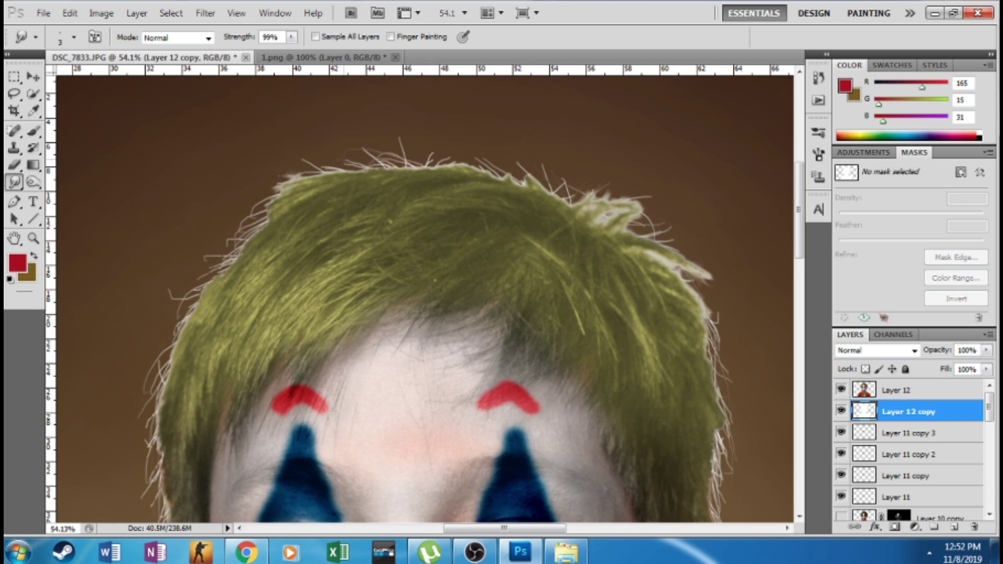
Erase along the suit's shoulder edges on Layer 12 with a 70 px Eraser to expose the white rim beneath
scroll(526, 235, down, 6)
scroll(402, 298, up, 3)
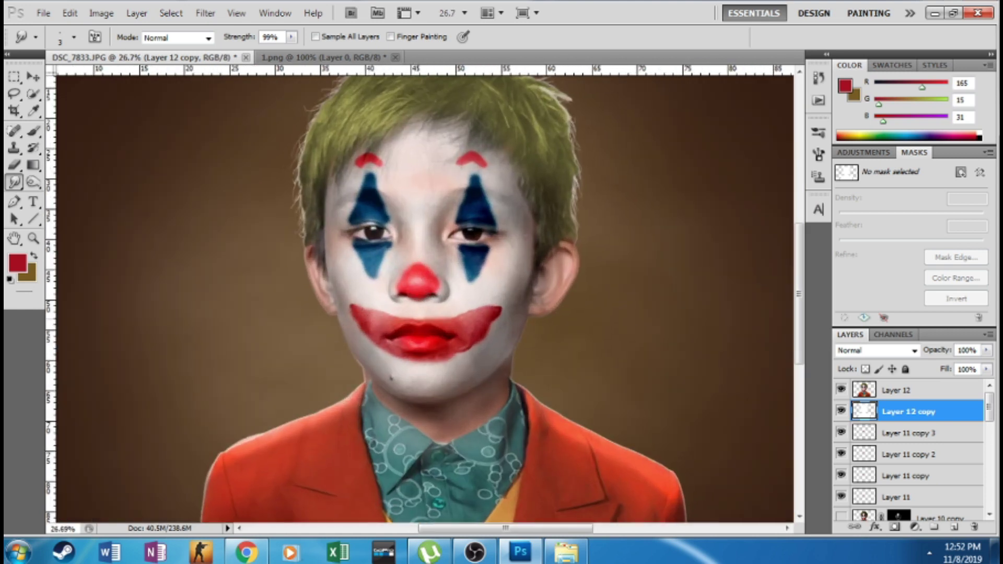
click(17, 165)
click(877, 389)
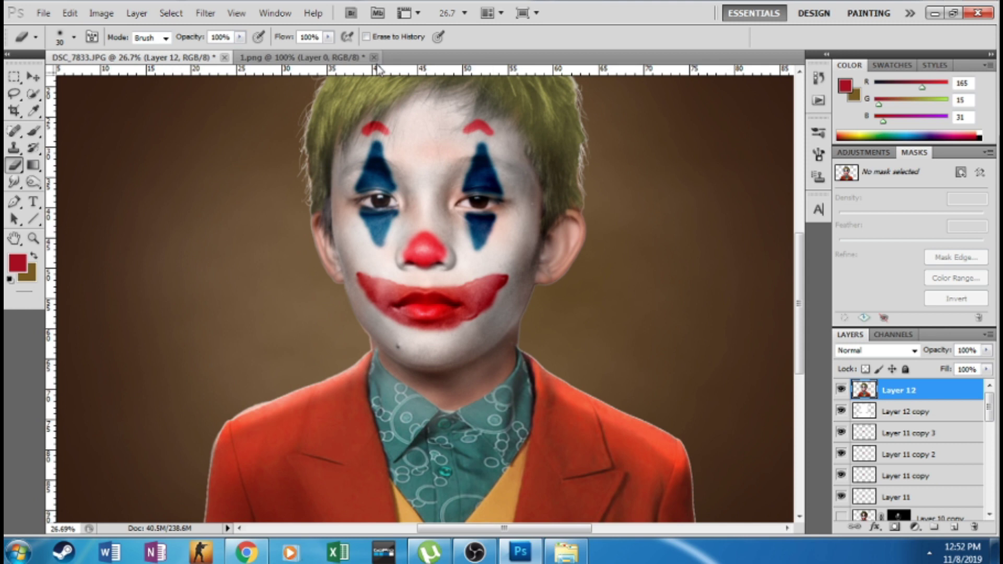
key(bracketright)
key(bracketright)
key(bracketright)
key(bracketright)
drag(587, 391, 682, 438)
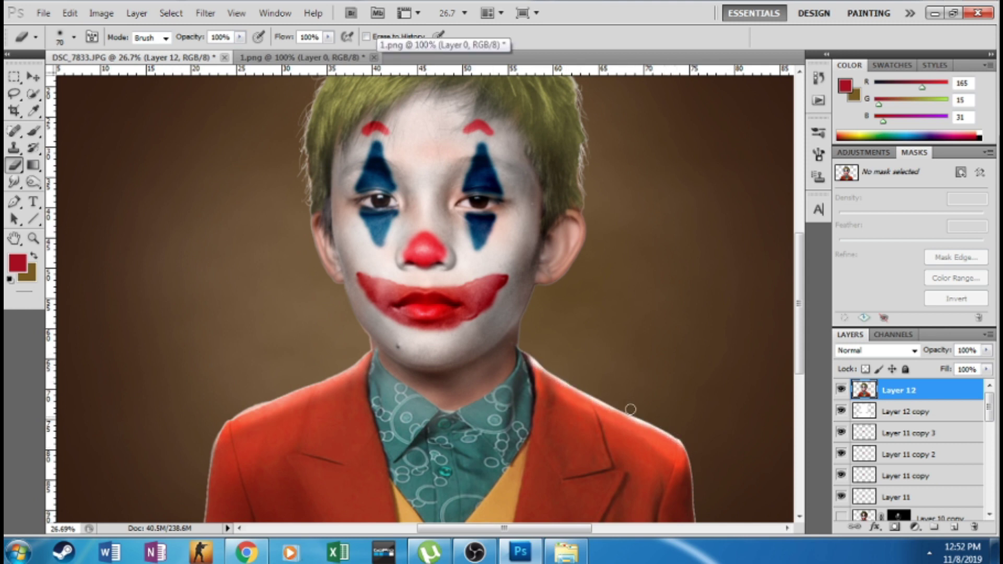
scroll(524, 287, down, 2)
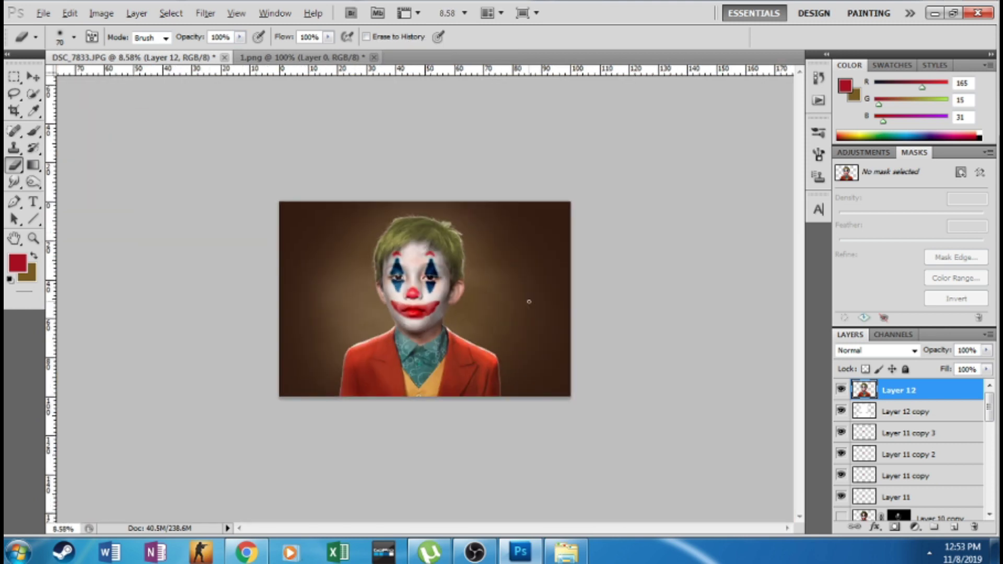
scroll(473, 292, up, 2)
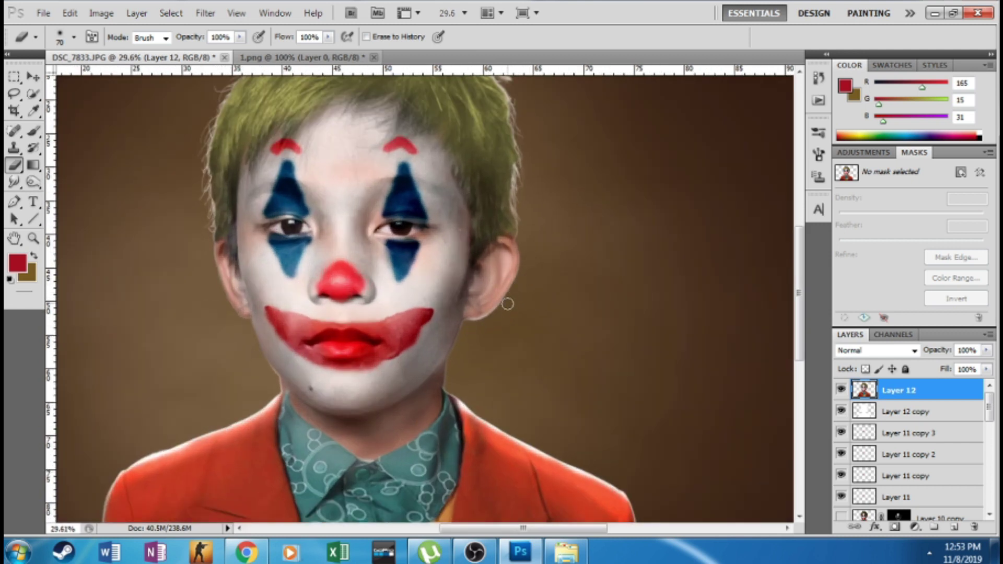
Lower the Eraser opacity to 18% and lightly erase the ear and neck edges of Layer 12
scroll(525, 258, up, 1)
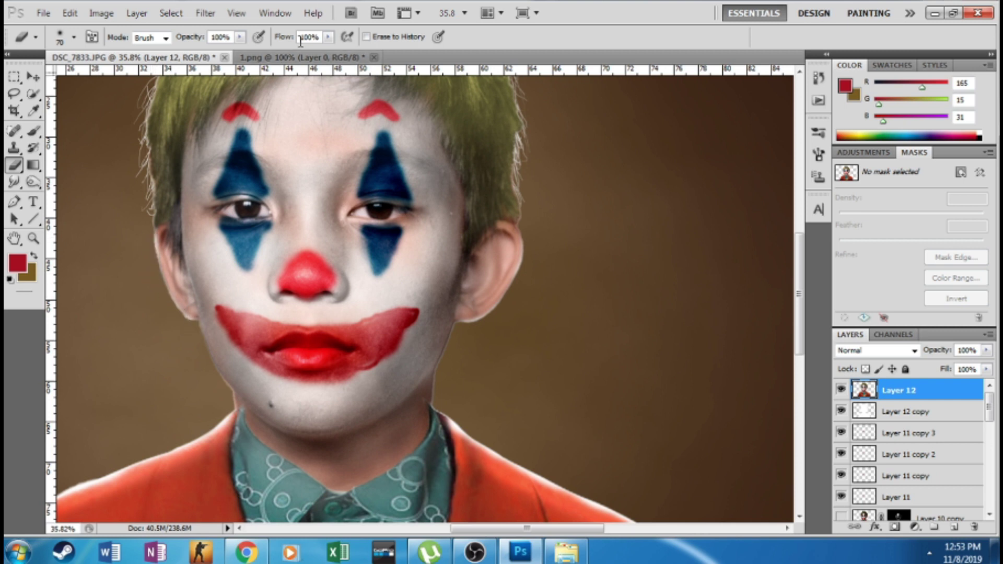
scroll(517, 276, down, 3)
scroll(517, 276, up, 3)
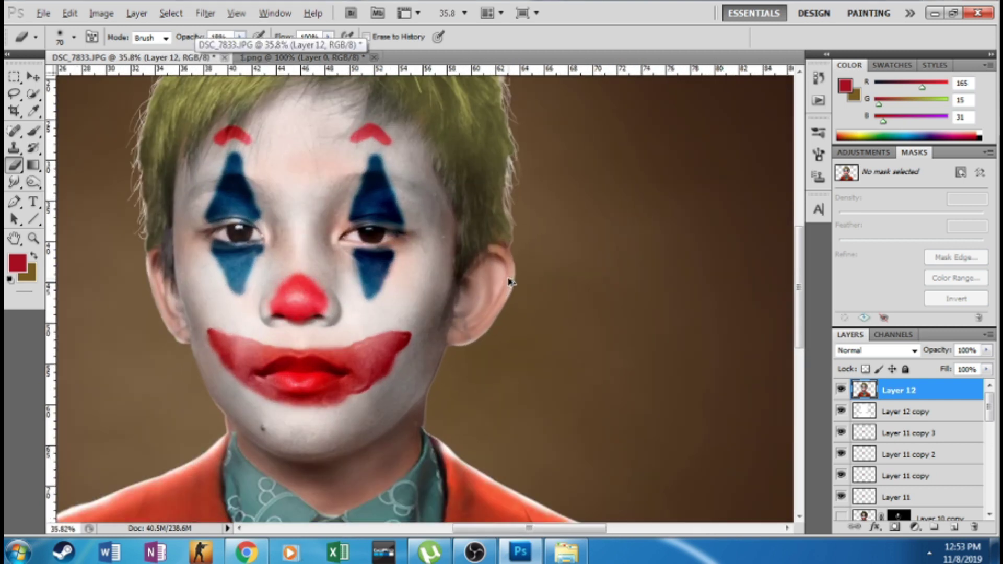
scroll(510, 282, down, 3)
scroll(538, 282, down, 3)
scroll(531, 290, up, 3)
scroll(503, 281, down, 1)
scroll(504, 281, down, 1)
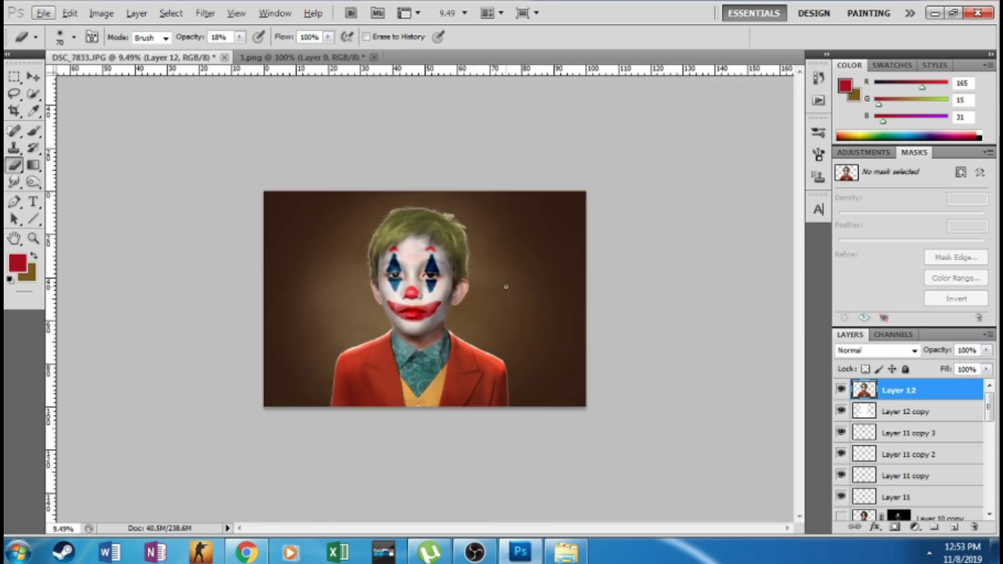
Set the Brush foreground colour to near-black (RGB 19, 19, 18) and add a new layer above Layer 12
click(33, 182)
click(34, 131)
click(34, 256)
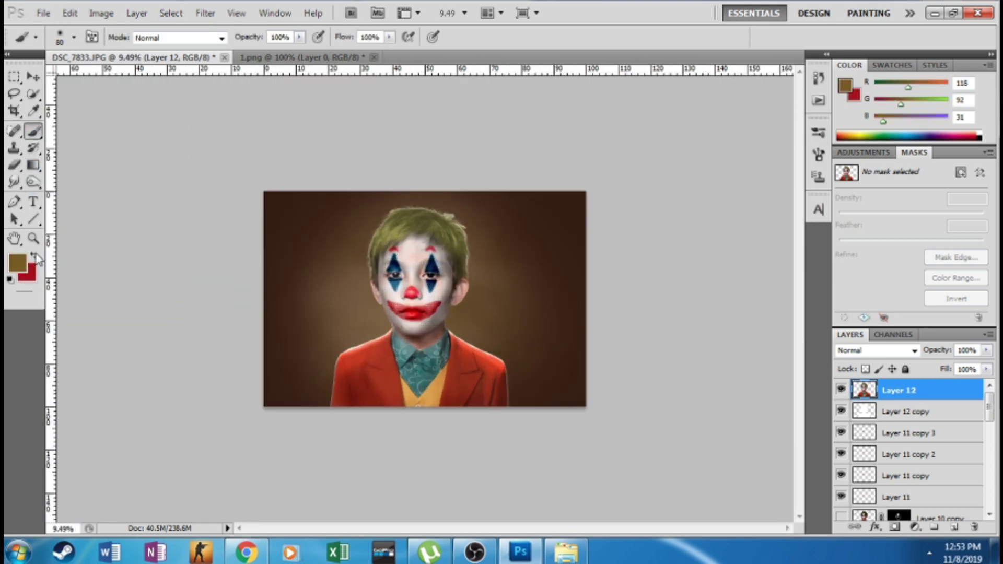
click(18, 262)
click(672, 338)
click(670, 366)
click(974, 184)
click(954, 527)
Darken the lower part of the suit and background using a 1300 px brush at 9% opacity
key(bracketright)
key(bracketright)
key(bracketright)
key(bracketright)
key(bracketright)
key(bracketright)
key(bracketright)
key(bracketright)
key(bracketright)
key(bracketright)
key(bracketright)
key(bracketright)
key(bracketright)
key(bracketright)
key(bracketright)
key(bracketright)
key(bracketright)
key(bracketright)
drag(299, 37, 232, 55)
mouse_move(364, 421)
mouse_down()
mouse_move(494, 407)
mouse_move(278, 425)
mouse_move(591, 409)
mouse_up()
scroll(569, 380, down, 2)
scroll(569, 381, up, 4)
Erase Layer 12 along the jaw edge below the right-hand ear with an 80 px Eraser at 44% opacity
click(907, 412)
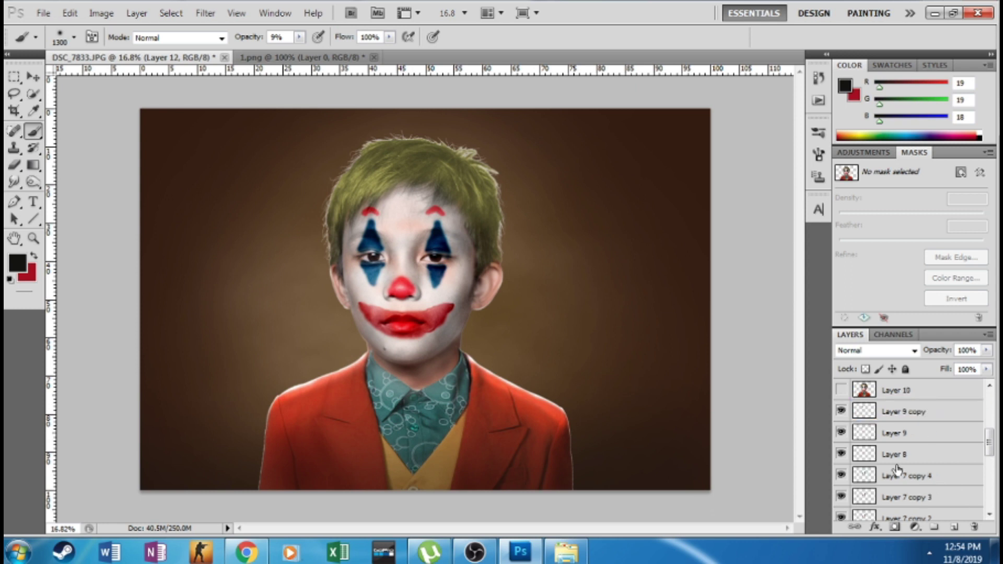
key(e)
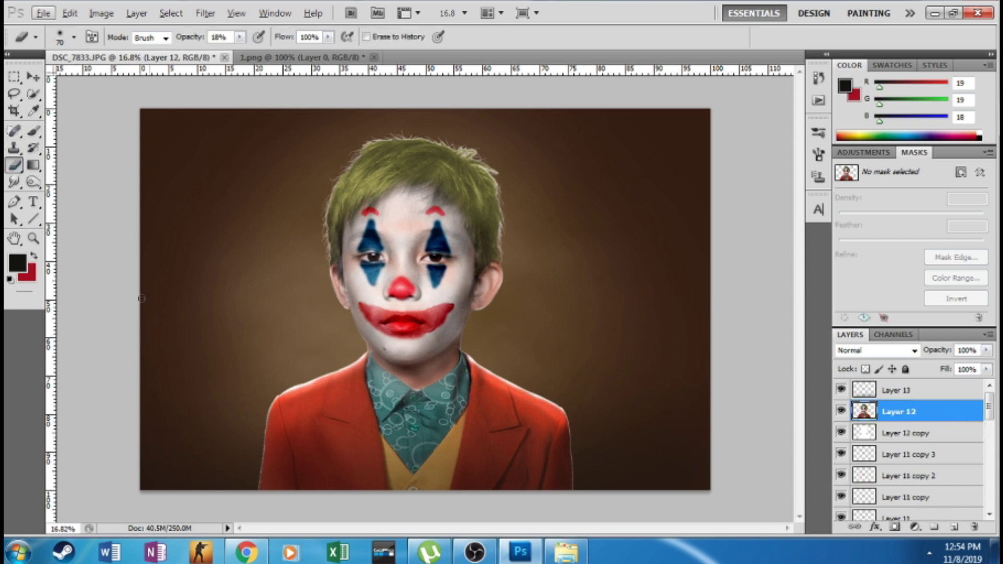
scroll(554, 378, up, 1)
click(907, 434)
click(908, 413)
scroll(456, 308, up, 2)
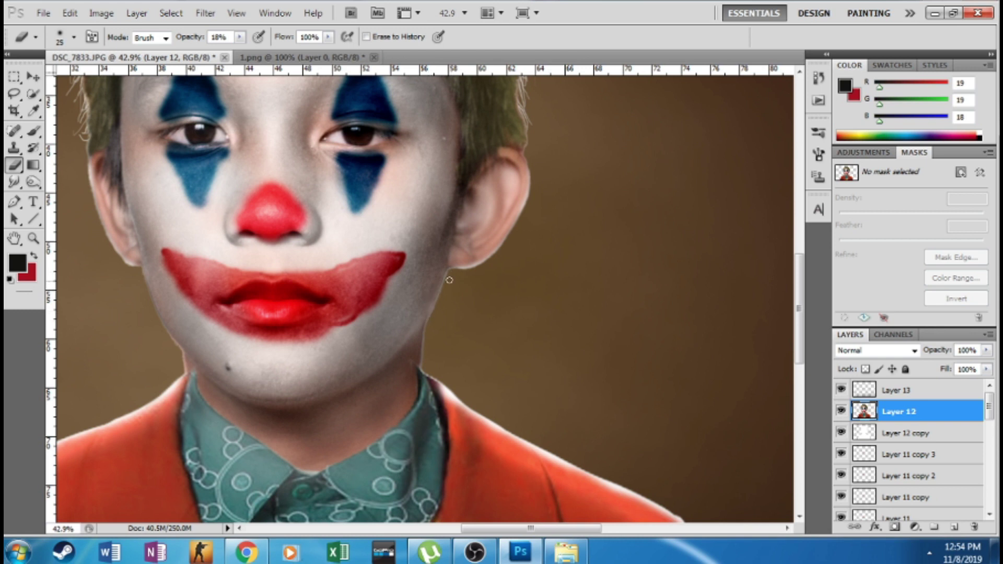
scroll(449, 280, down, 1)
scroll(468, 316, up, 1)
key(4)
key(4)
mouse_move(462, 294)
mouse_down()
mouse_move(446, 367)
mouse_move(457, 301)
mouse_up()
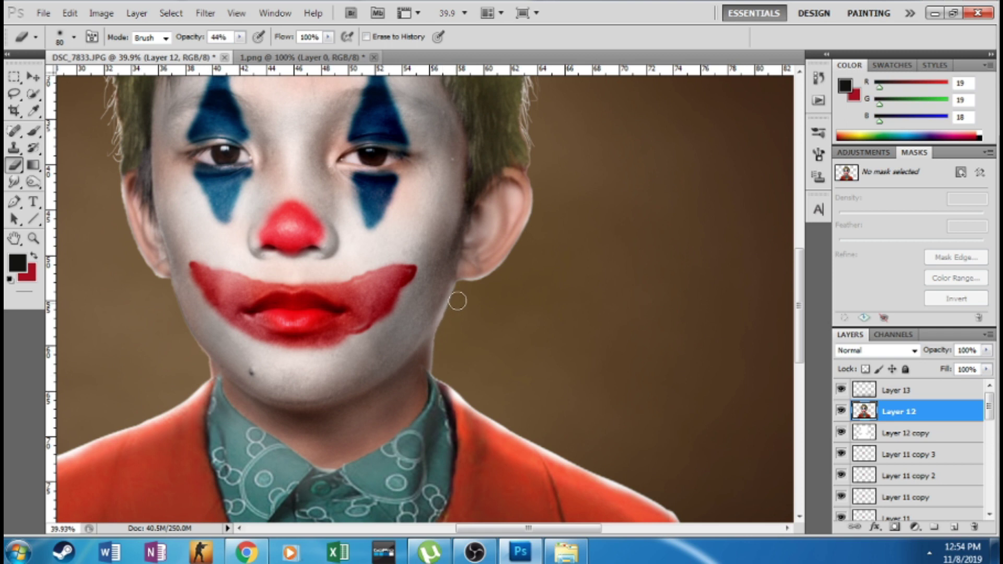
Erase Layer 12 along the left-hand jaw edge down to the collar, and make Layer 12 copy active
mouse_move(167, 303)
mouse_down()
mouse_move(186, 344)
mouse_move(187, 334)
mouse_up()
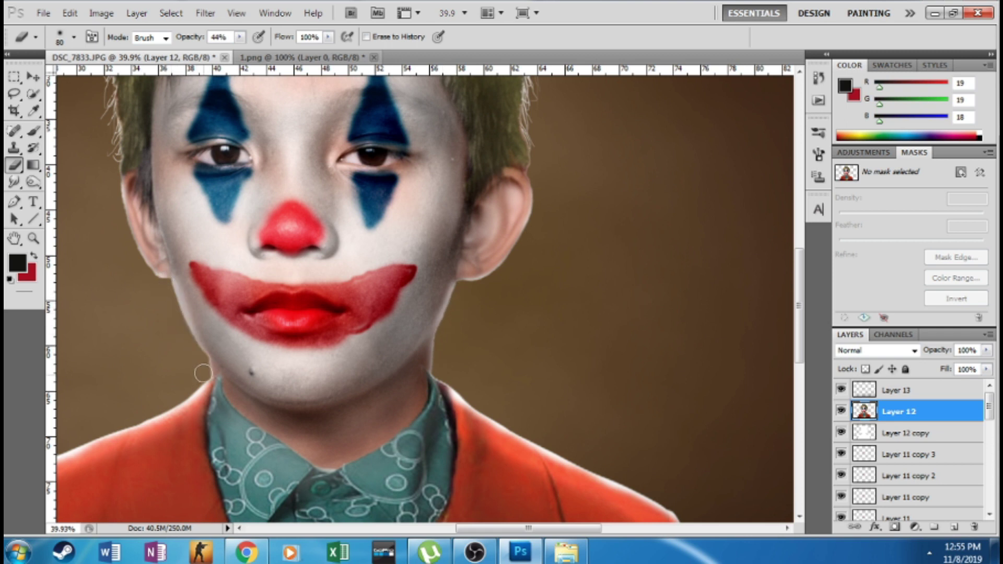
scroll(181, 323, down, 2)
scroll(497, 347, up, 3)
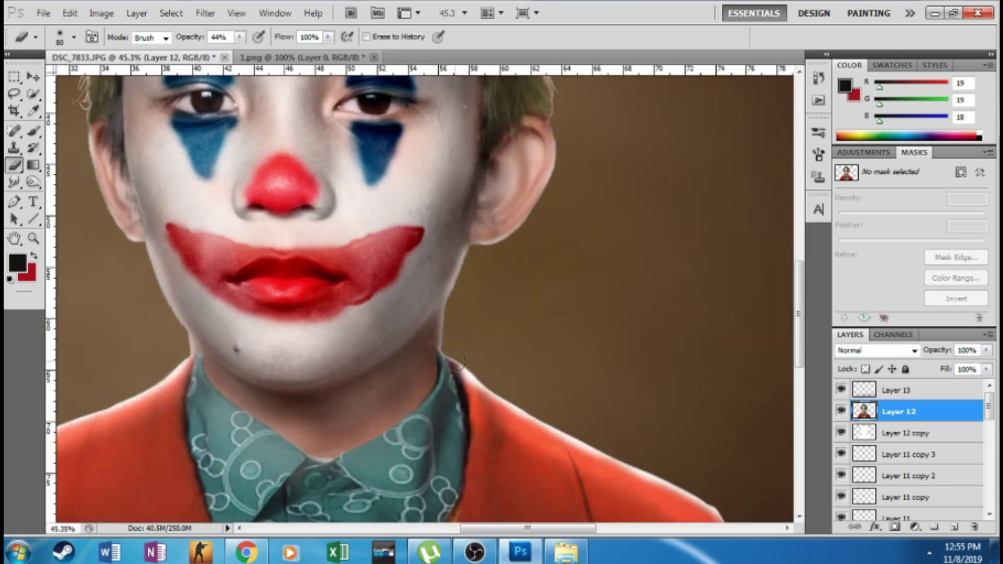
scroll(242, 332, down, 1)
key(alt+bracketleft)
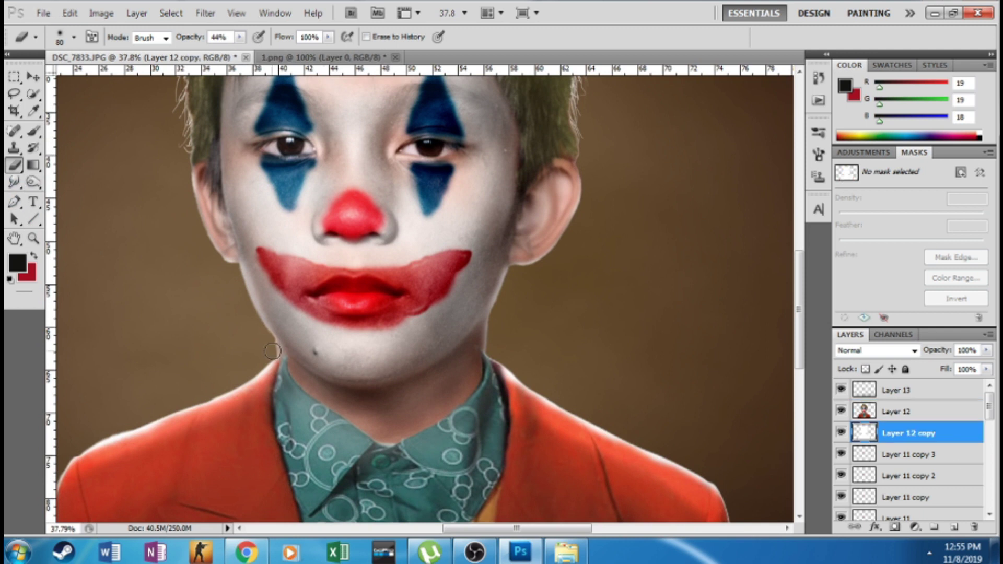
key(alt+bracketright)
key(alt+bracketleft)
Examine the rim light and overall look of the figure at several magnifications
scroll(273, 348, down, 3)
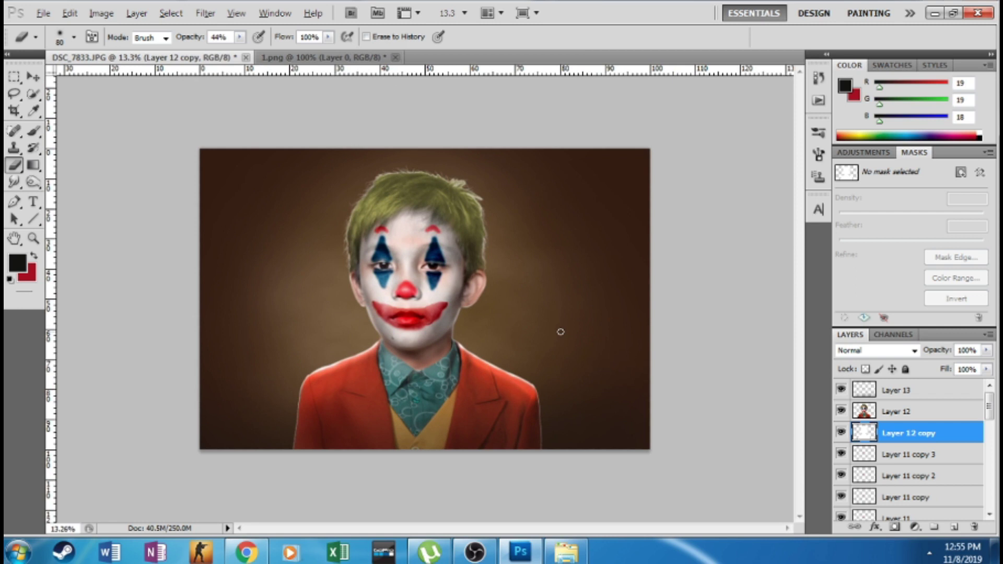
scroll(392, 233, up, 2)
scroll(444, 249, down, 4)
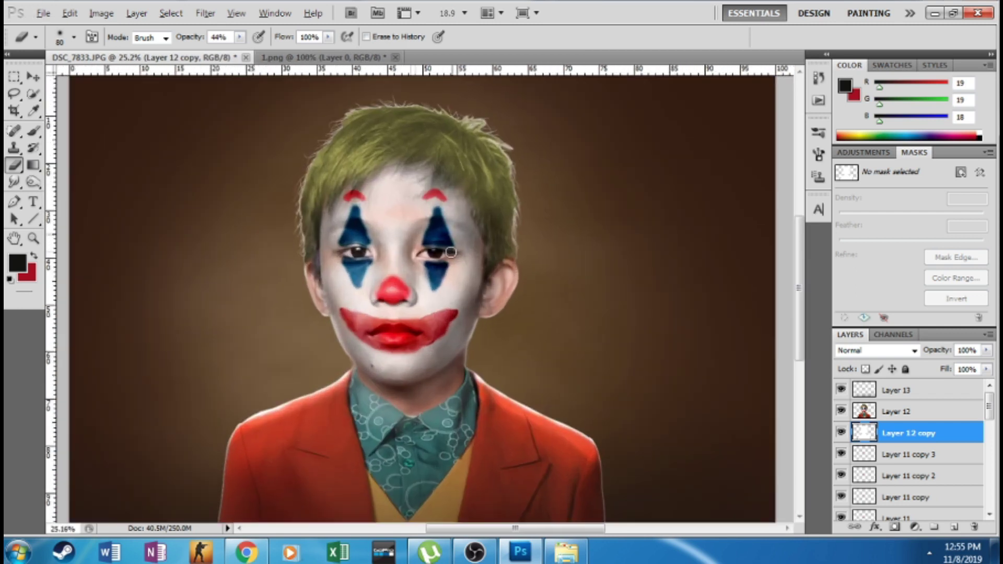
scroll(444, 250, up, 2)
scroll(443, 249, down, 3)
scroll(449, 251, up, 1)
scroll(451, 254, down, 1)
scroll(403, 394, up, 2)
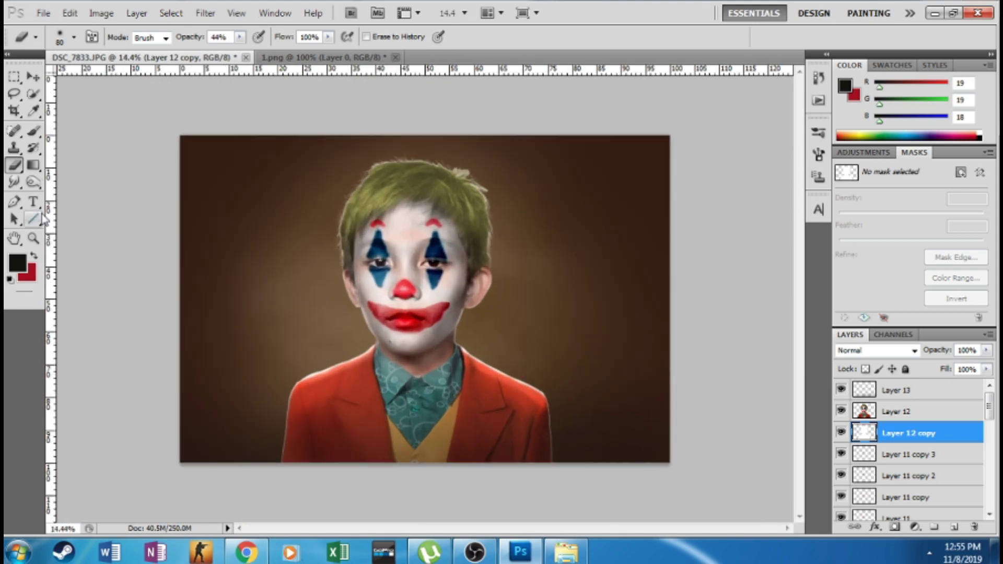
Add a new layer above Layer 13 and set the brush colour to pale yellow-green (RGB 226, 250, 184)
key(b)
click(74, 37)
click(101, 208)
click(282, 287)
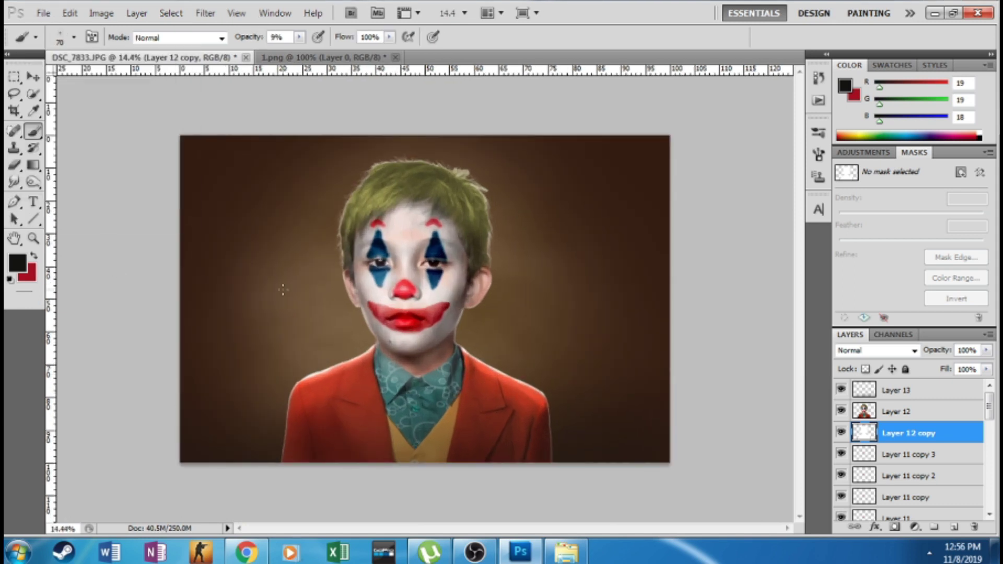
click(927, 402)
click(954, 527)
click(25, 263)
click(700, 196)
click(712, 197)
key(Return)
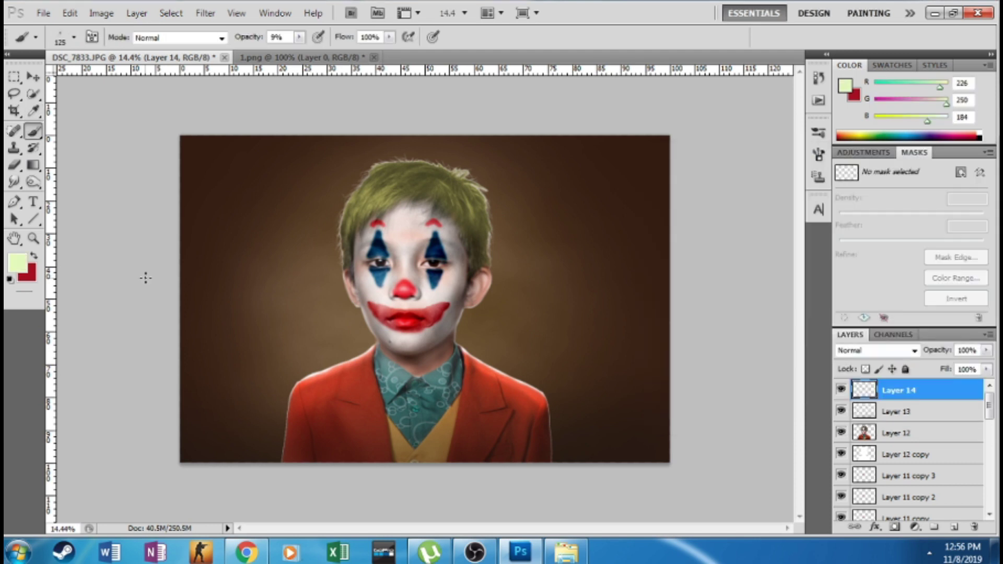
Set the Brush to 100% opacity and choose a 45 px brush preset
click(300, 37)
drag(300, 51, 368, 51)
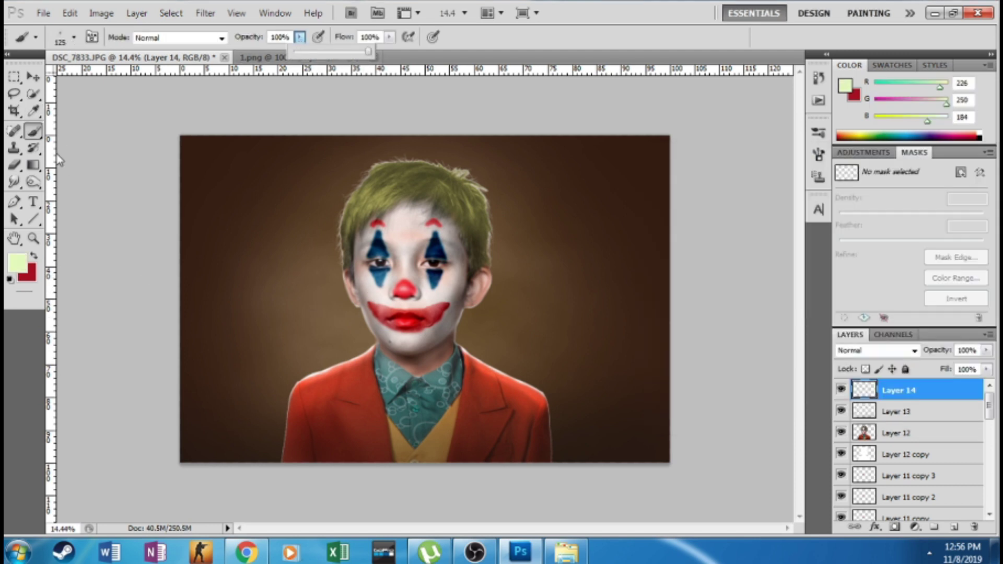
click(31, 135)
click(73, 37)
click(77, 138)
click(94, 334)
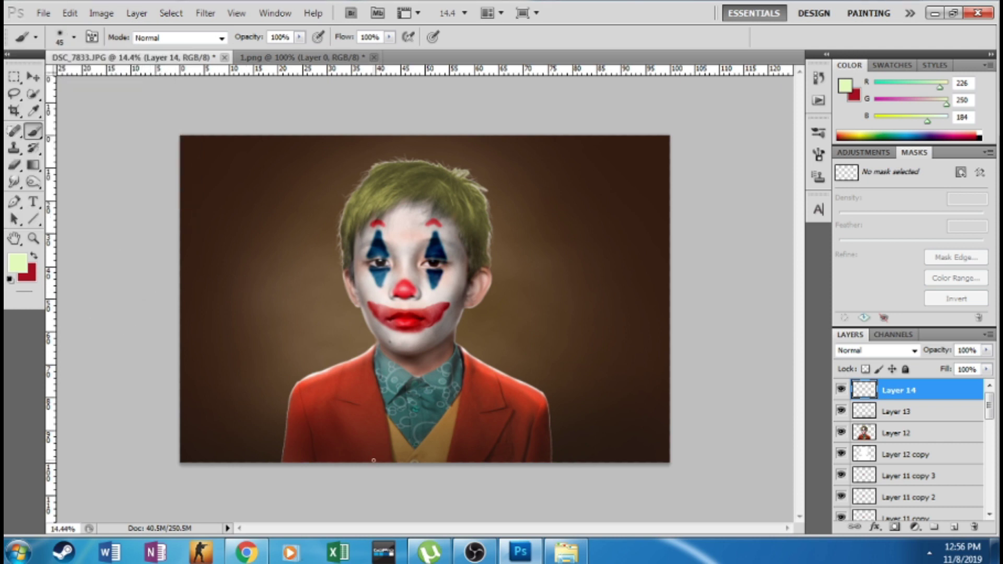
Dot small pale dust specks over the background on both sides of the head, reducing the brush to 7 px
scroll(277, 298, up, 1)
key(bracketleft)
key(bracketleft)
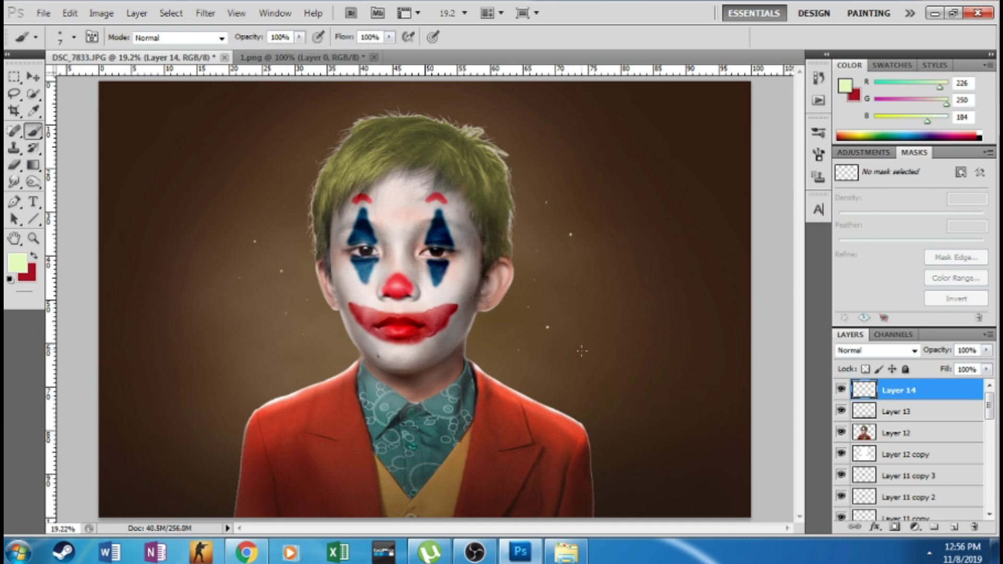
scroll(358, 331, down, 2)
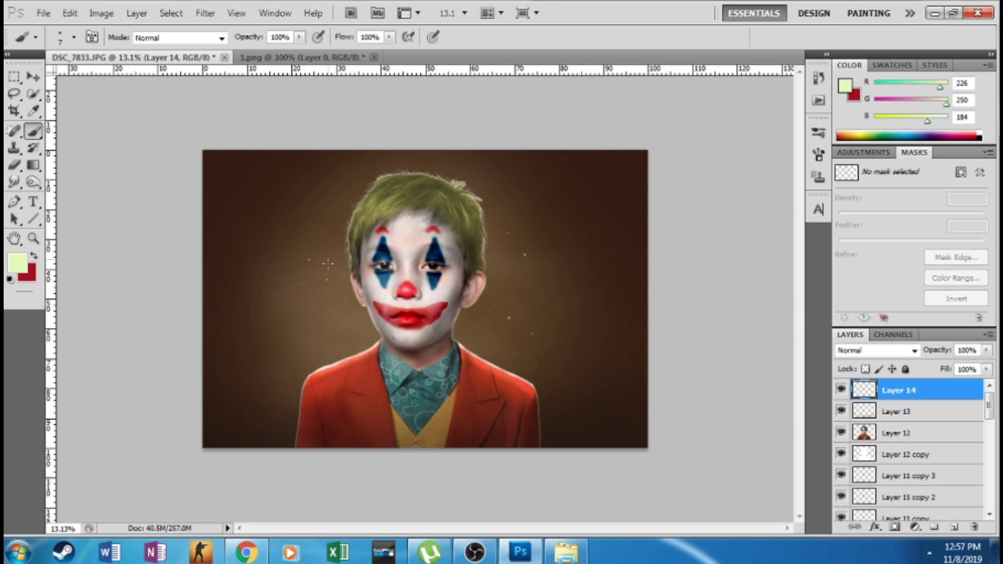
scroll(300, 223, down, 1)
scroll(299, 223, up, 2)
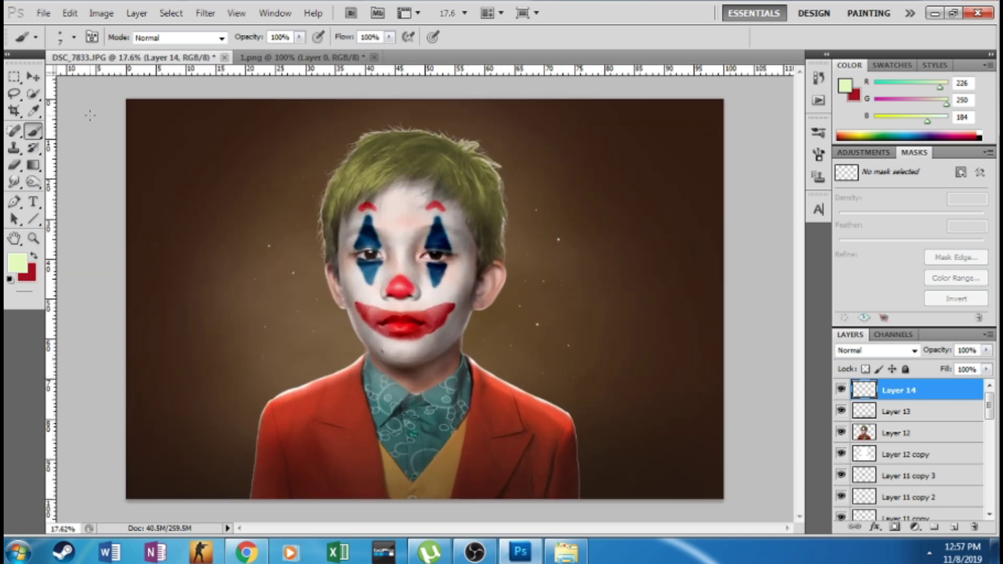
Add a new layer above the masked background texture Layer 5 and merge the two
scroll(930, 459, down, 10)
click(940, 489)
click(954, 527)
ctrl+click(942, 508)
right_click(942, 504)
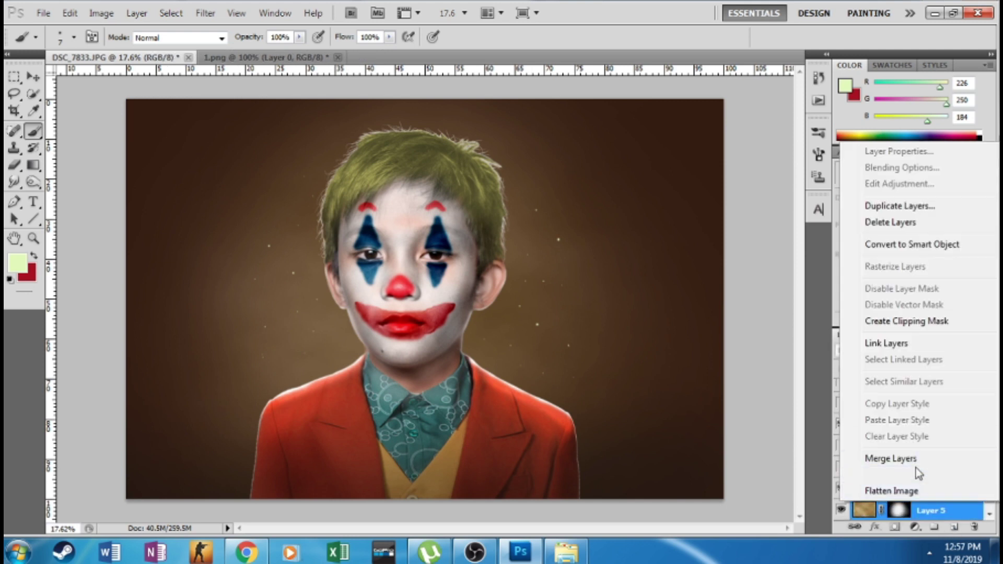
click(917, 461)
Switch to the Burn tool and darken the merged background with a 900 px brush, Midtones range and 70% exposure
key(o)
key(bracketright)
click(194, 38)
click(172, 62)
key(7)
key(bracketright)
key(bracketright)
key(bracketright)
key(bracketright)
key(bracketright)
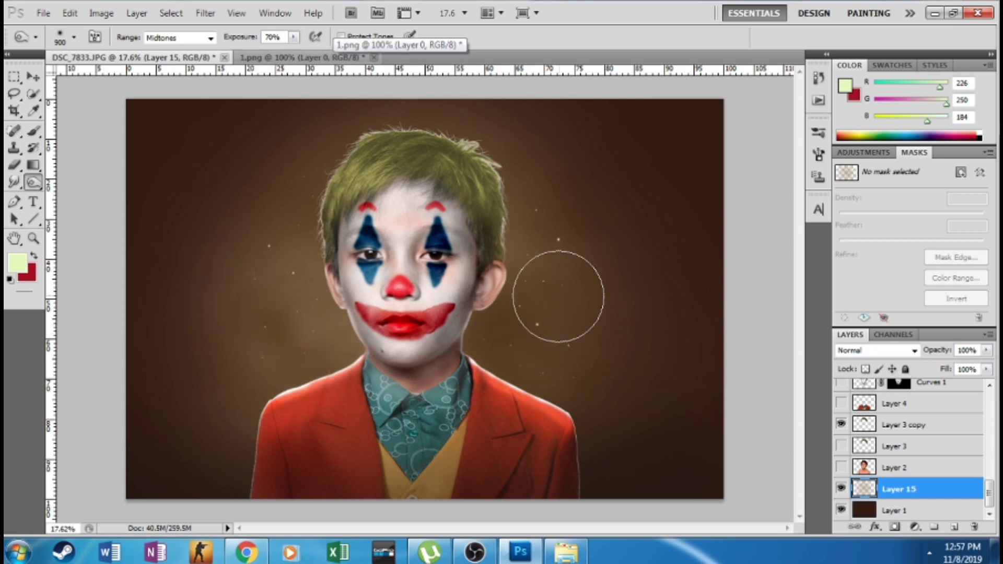
key(ctrl+minus)
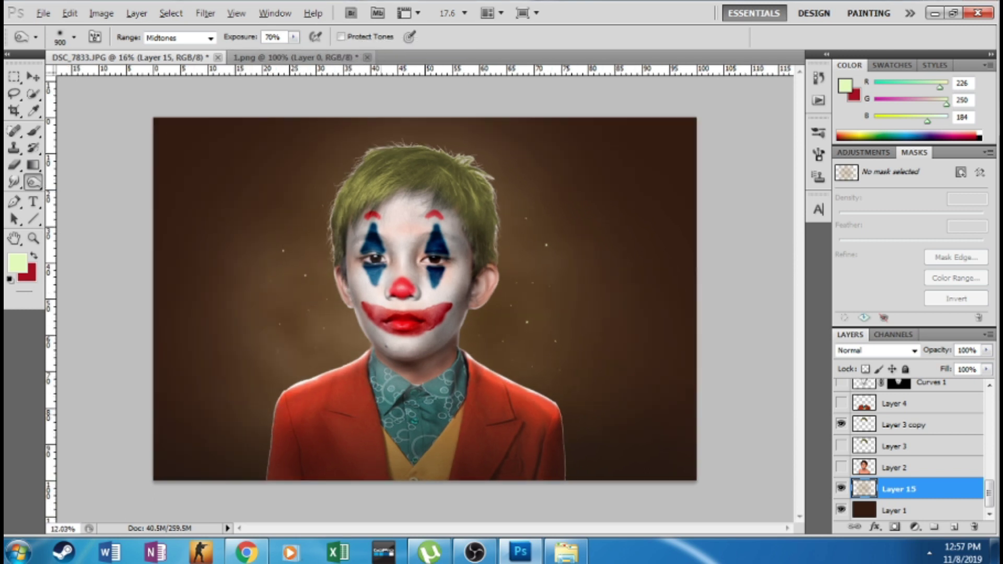
Use the Dodge tool on the background layers Layer 1 and Layer 15 with an 800 px brush at 16% exposure
scroll(514, 419, up, 1)
right_click(33, 184)
drag(64, 183, 64, 181)
key(alt+bracketleft)
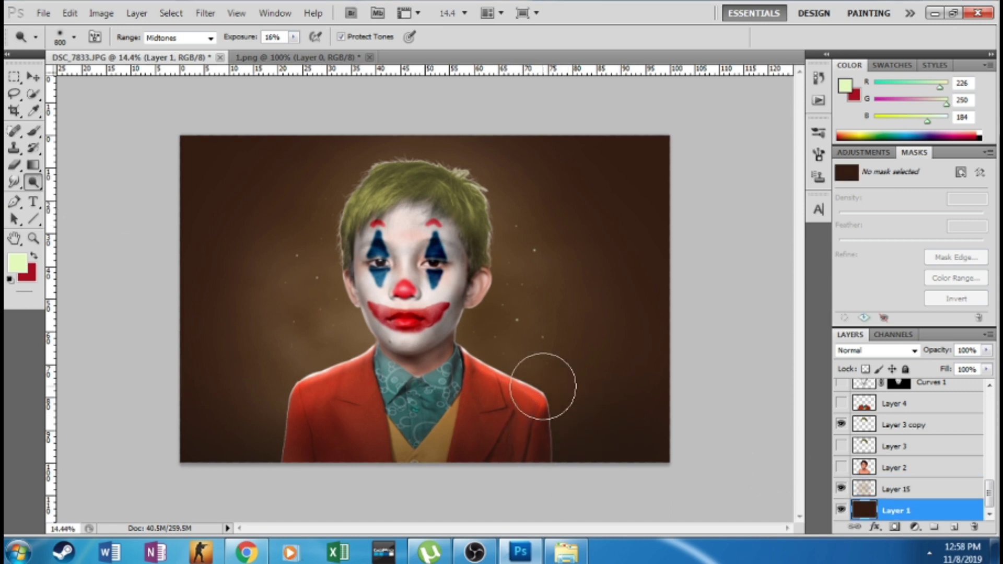
key(alt+bracketright)
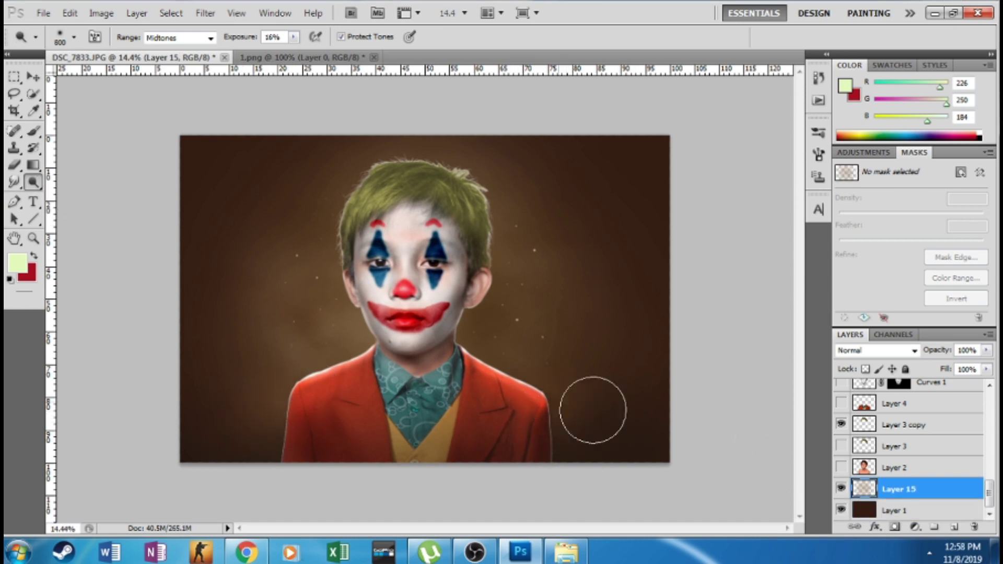
scroll(609, 282, up, 1)
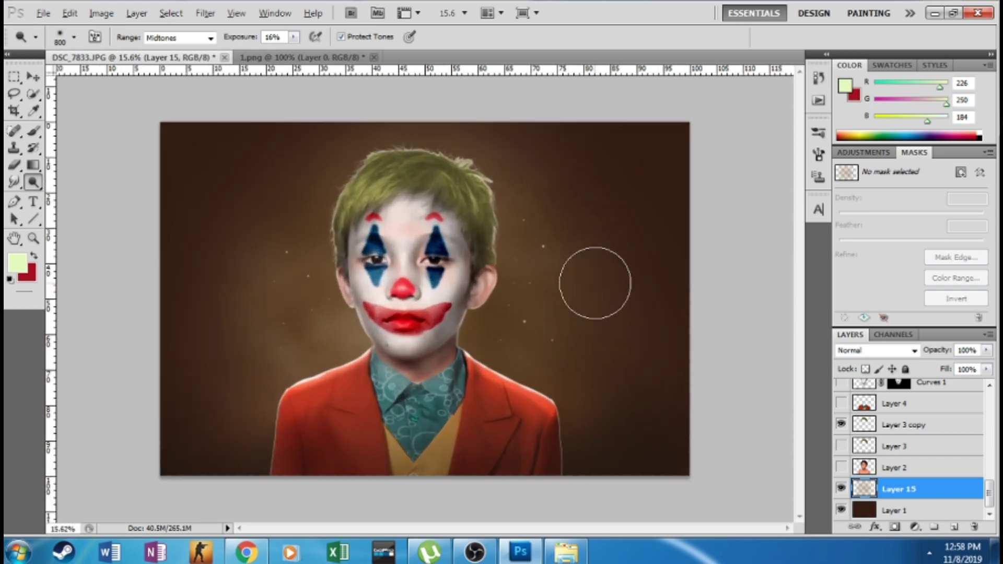
Select Layer 12, switch to the Burn tool with a 70 px brush, and undo the last change
scroll(480, 340, up, 2)
scroll(920, 438, up, 3)
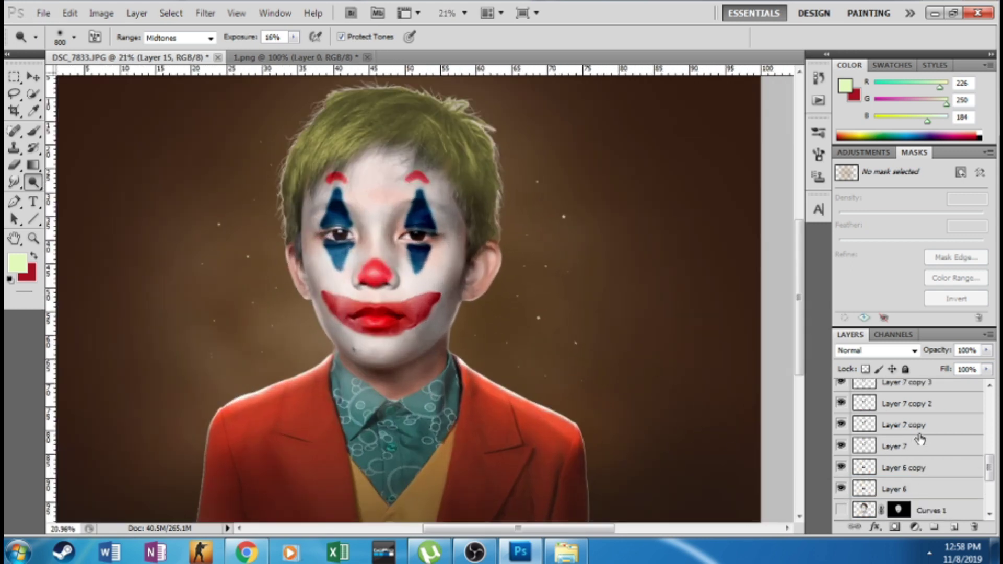
scroll(920, 438, up, 5)
click(898, 432)
right_click(33, 182)
click(85, 195)
scroll(425, 453, up, 6)
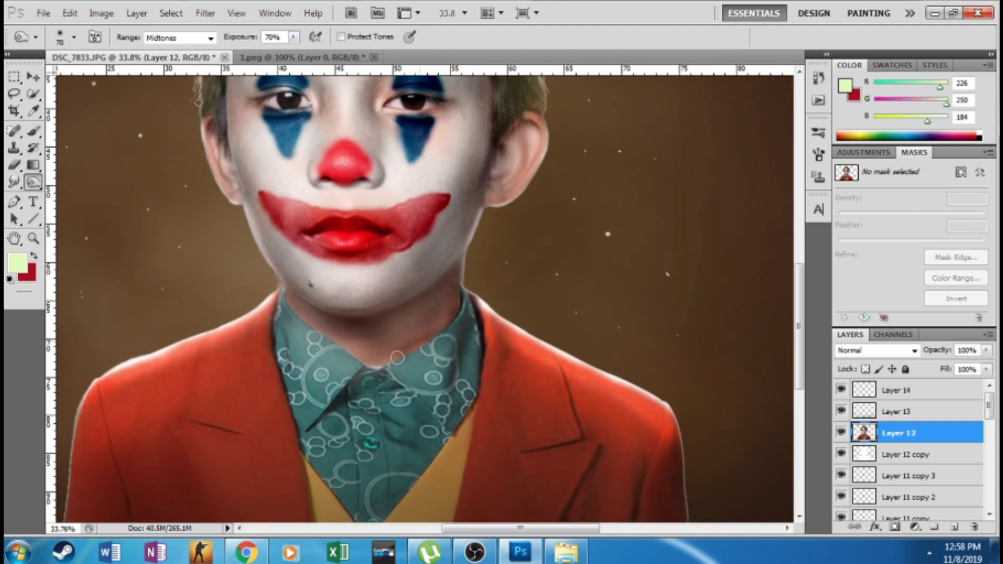
key(ctrl+z)
Set the Burn tool's exposure to 30% and its range to Highlights
click(294, 38)
drag(294, 51, 273, 51)
click(210, 39)
click(178, 48)
scroll(934, 434, up, 5)
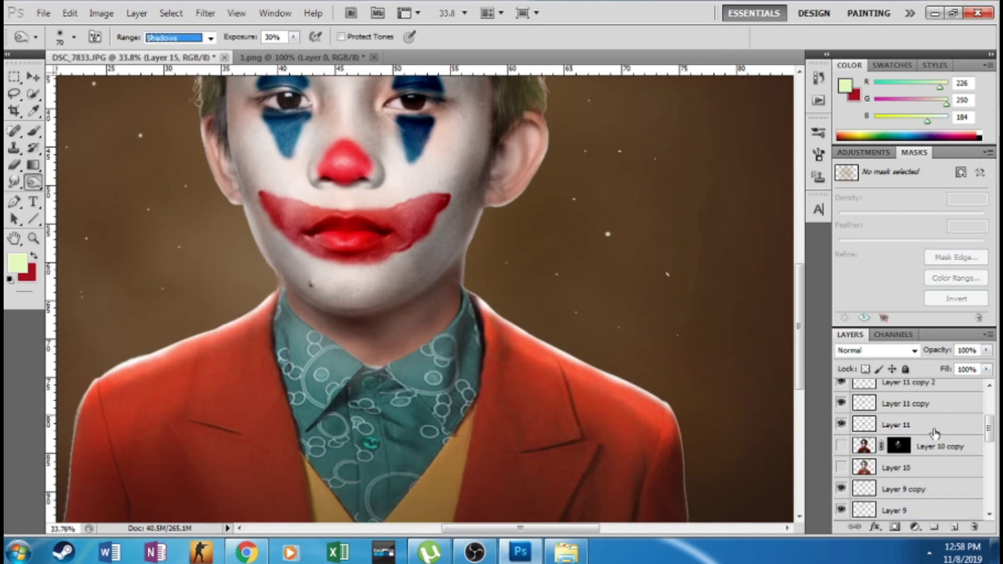
scroll(934, 434, up, 2)
click(178, 37)
click(201, 67)
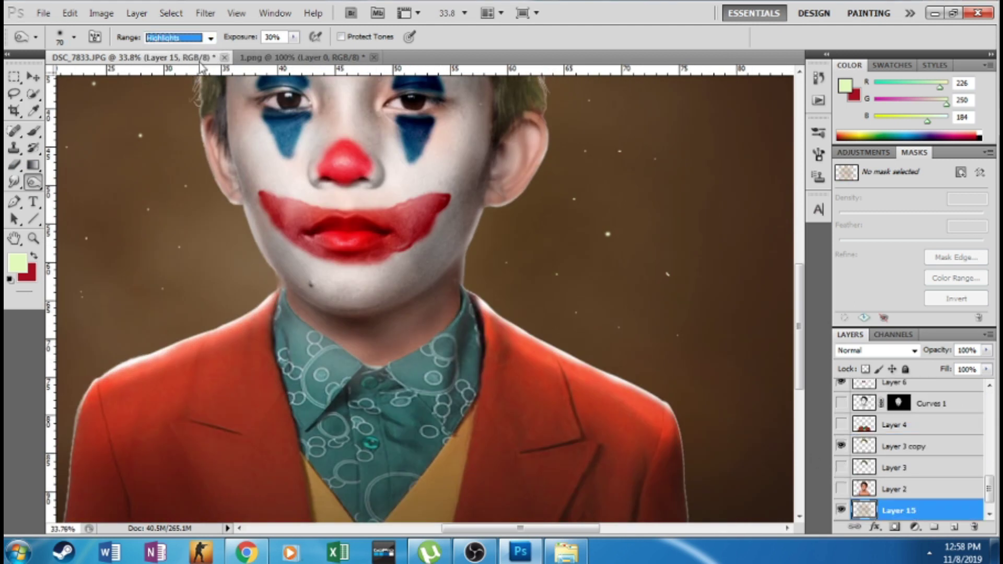
Select Layer 12 and burn the neck area below the chin, just above the shirt collar
scroll(920, 437, up, 7)
click(917, 436)
mouse_move(379, 361)
mouse_down()
mouse_move(442, 330)
mouse_move(416, 349)
mouse_move(329, 344)
mouse_move(281, 300)
mouse_move(353, 354)
mouse_move(406, 354)
mouse_up()
scroll(470, 320, down, 5)
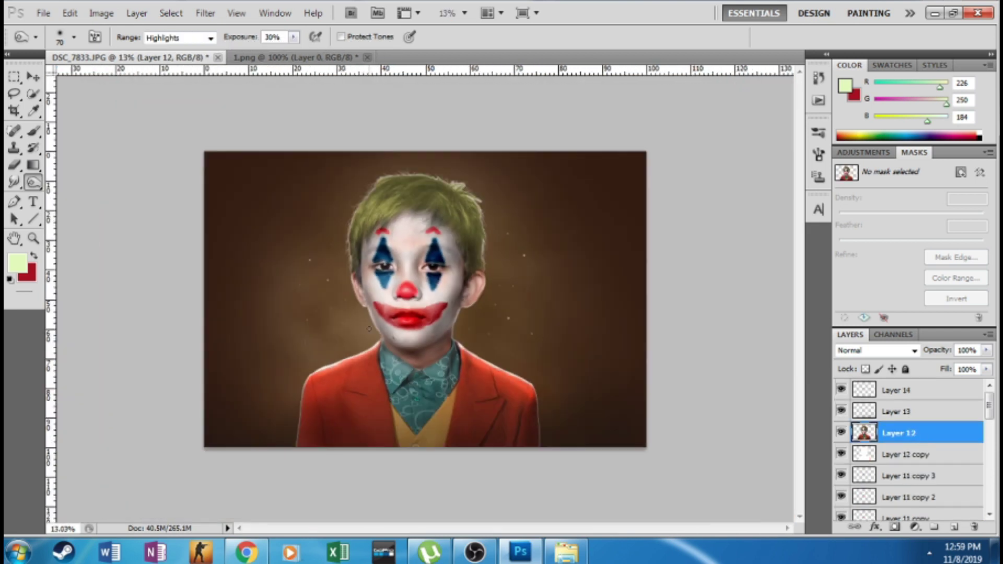
Enlarge the Burn brush to 300 px and darken the sides of the hair and face on Layer 12
scroll(560, 340, up, 2)
key(bracketright)
key(bracketright)
key(bracketright)
key(bracketright)
key(bracketright)
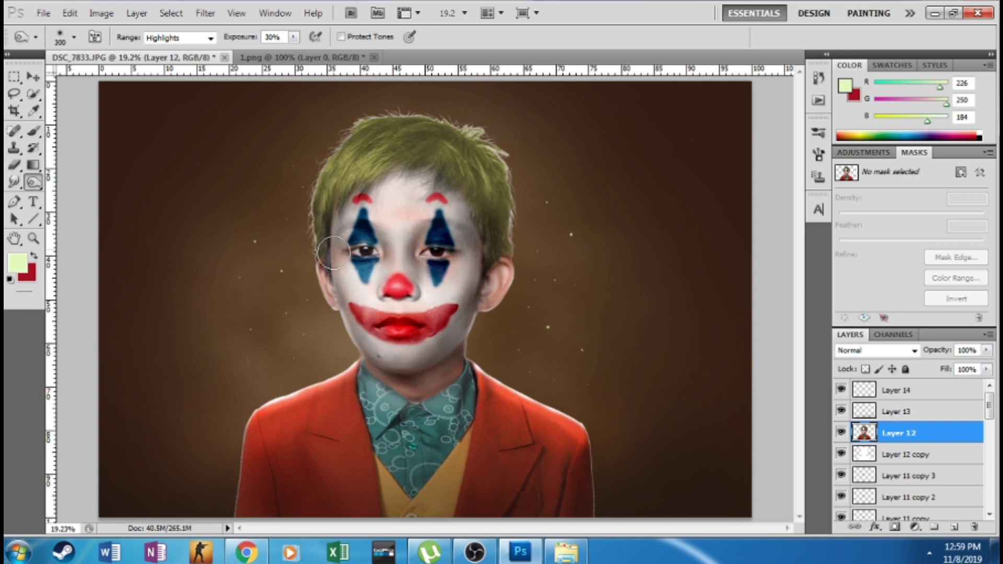
scroll(488, 241, down, 2)
scroll(381, 201, up, 1)
drag(461, 179, 491, 211)
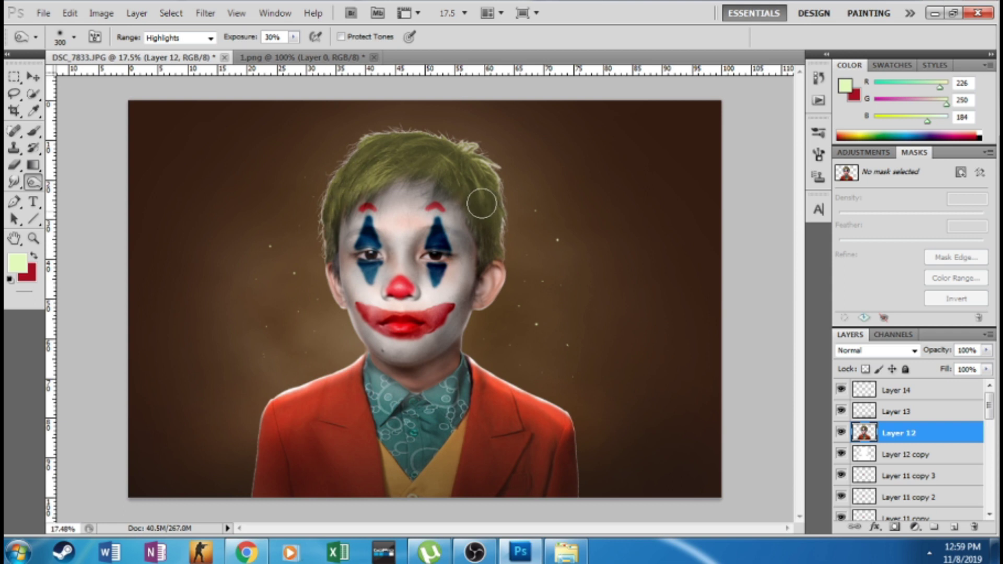
Touch up the hair on Layer 12 with the Dodge tool, using a 125 px brush, Midtones range and 16% exposure
drag(33, 182, 58, 188)
click(72, 183)
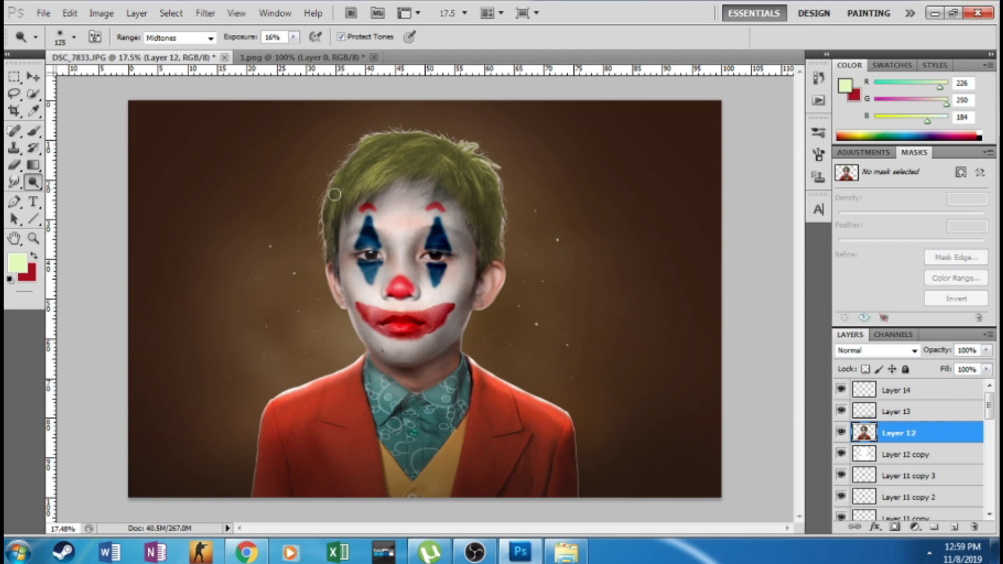
scroll(495, 223, down, 3)
scroll(628, 260, up, 1)
scroll(600, 250, down, 2)
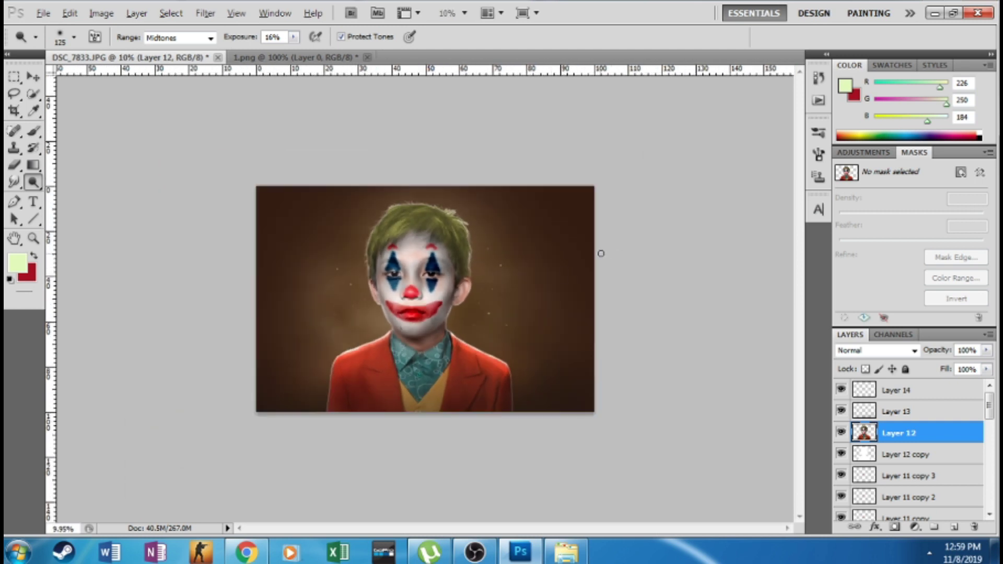
scroll(299, 361, up, 1)
scroll(299, 361, down, 2)
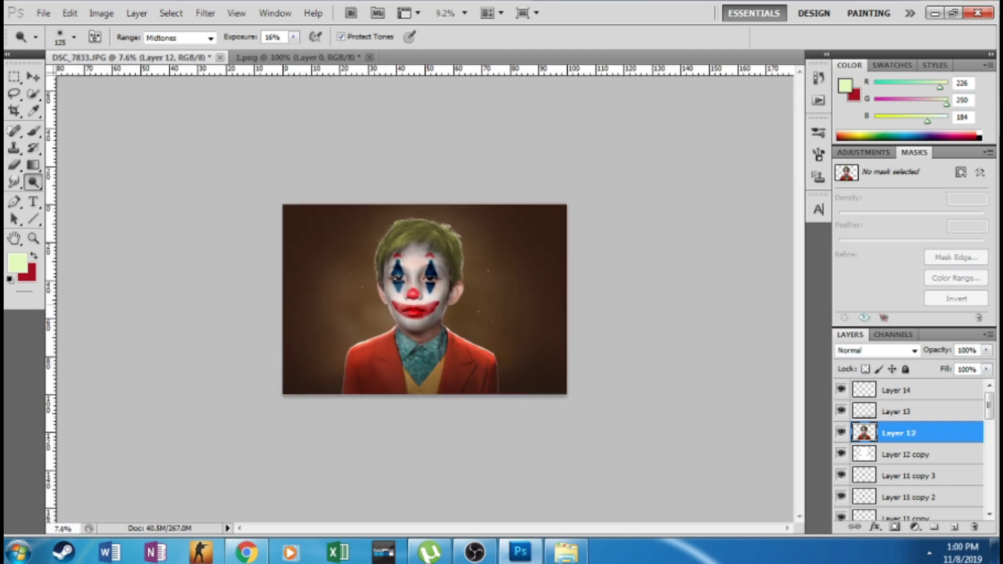